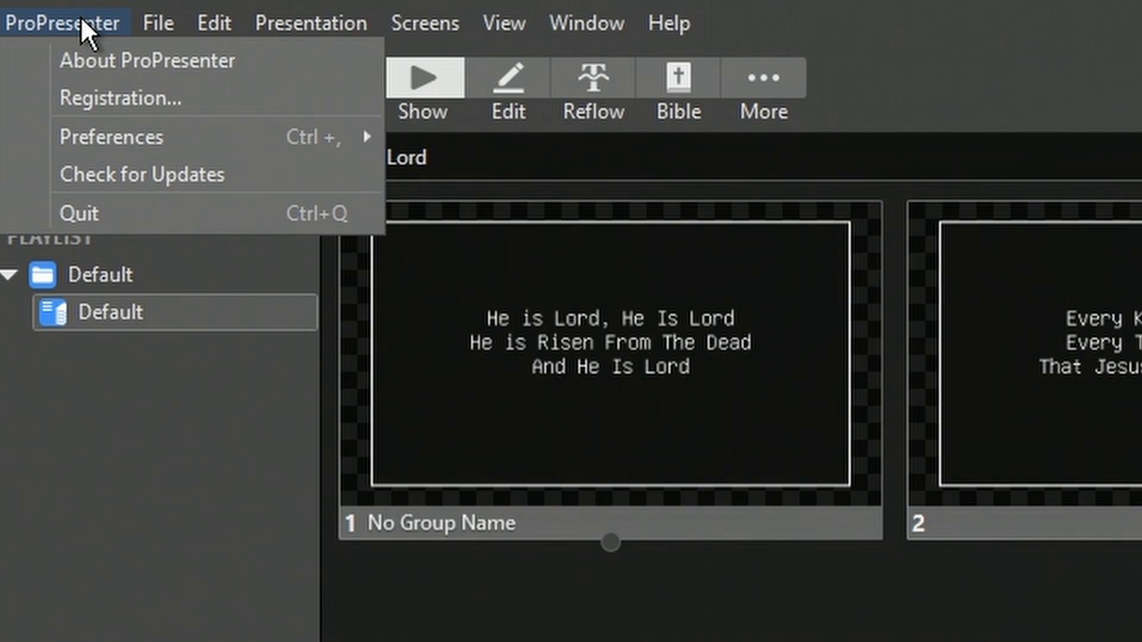
Open the screen configuration from the screen preferences and add a new 720p60 NDI output as a stage screen.
mouse_move(131, 148)
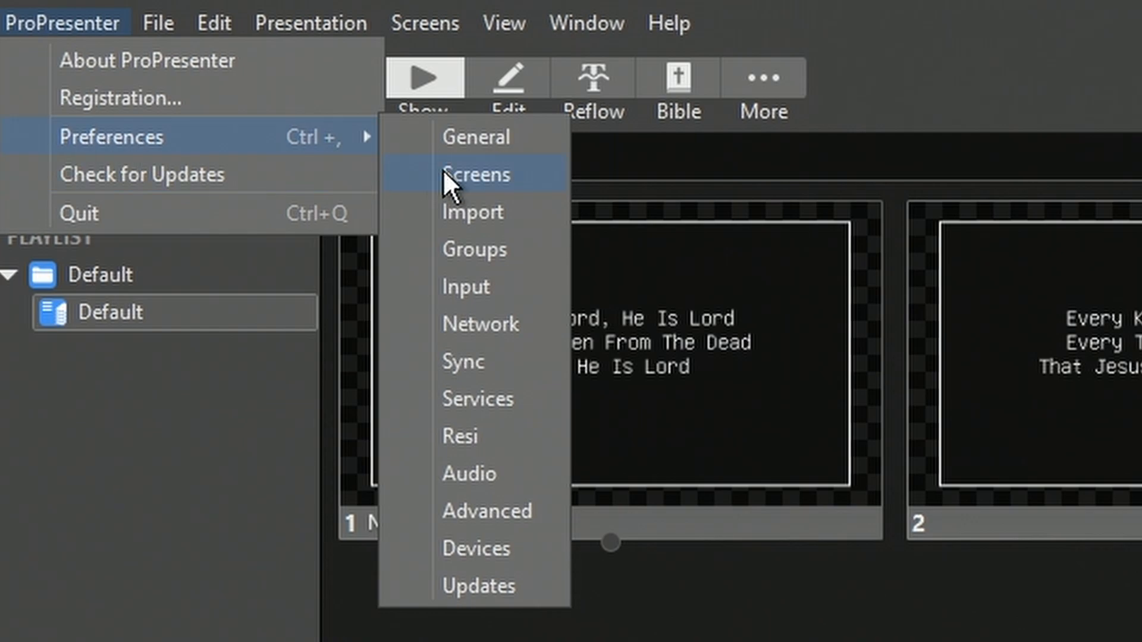
left_click(474, 177)
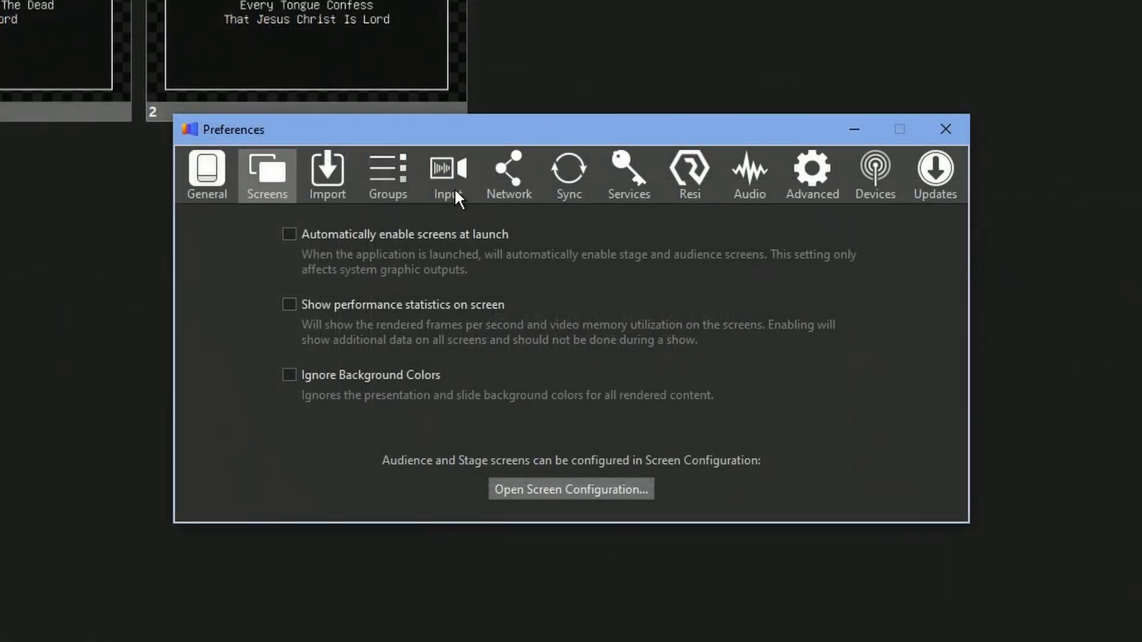
left_click(539, 492)
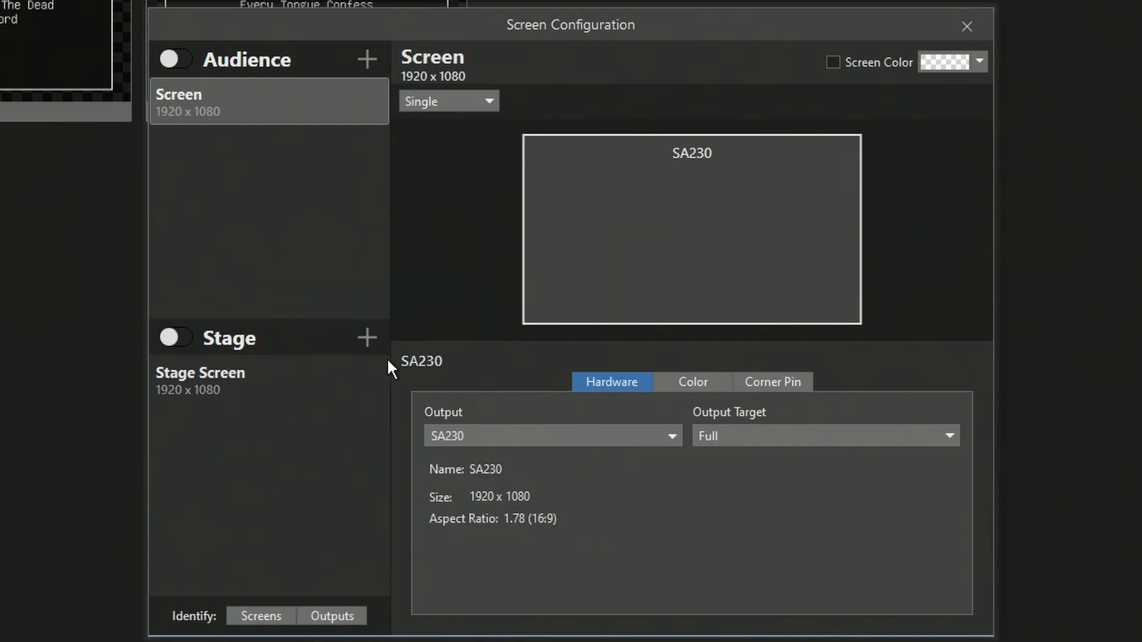
left_click(368, 339)
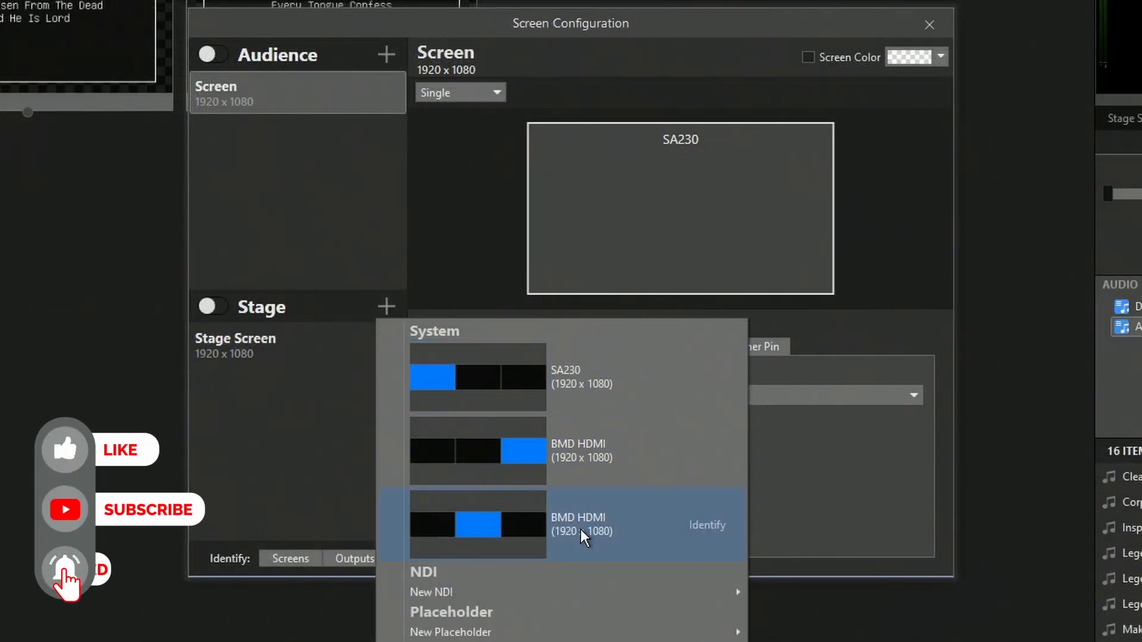
mouse_move(421, 594)
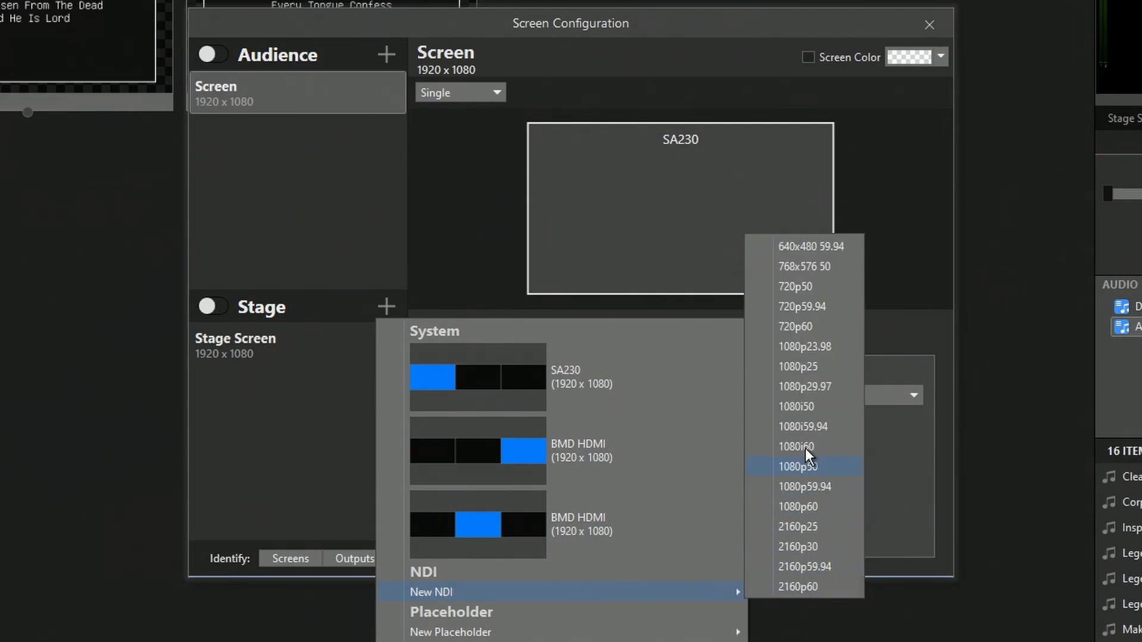
left_click(812, 329)
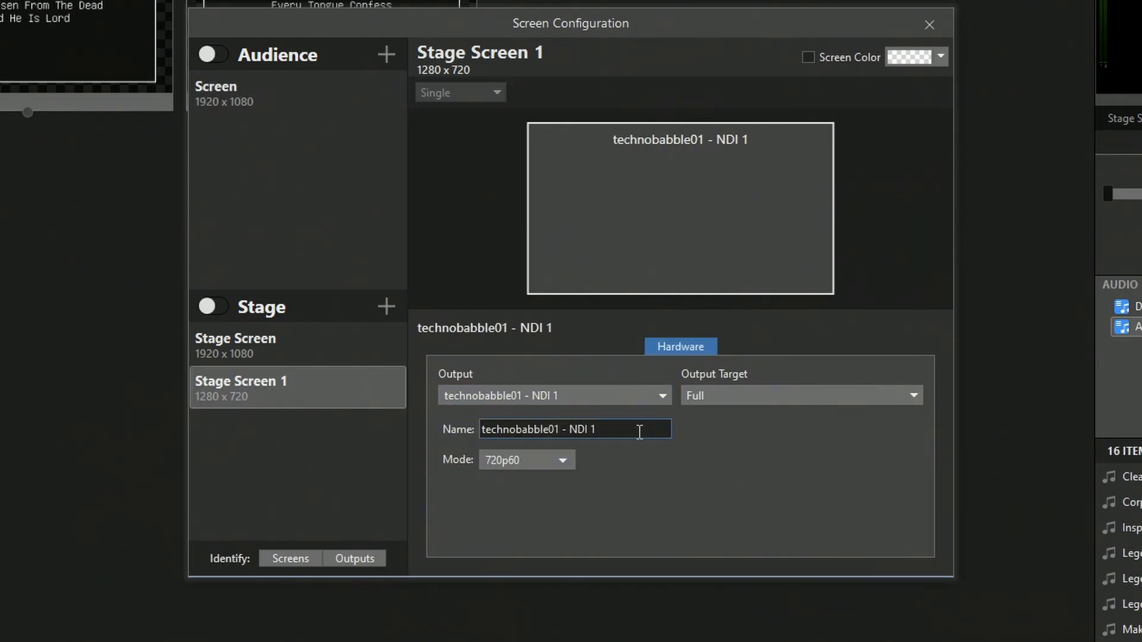
Name the new stage screen's NDI output "shared countdown" and close the screen configuration and preferences.
left_click_drag(639, 431, 437, 437)
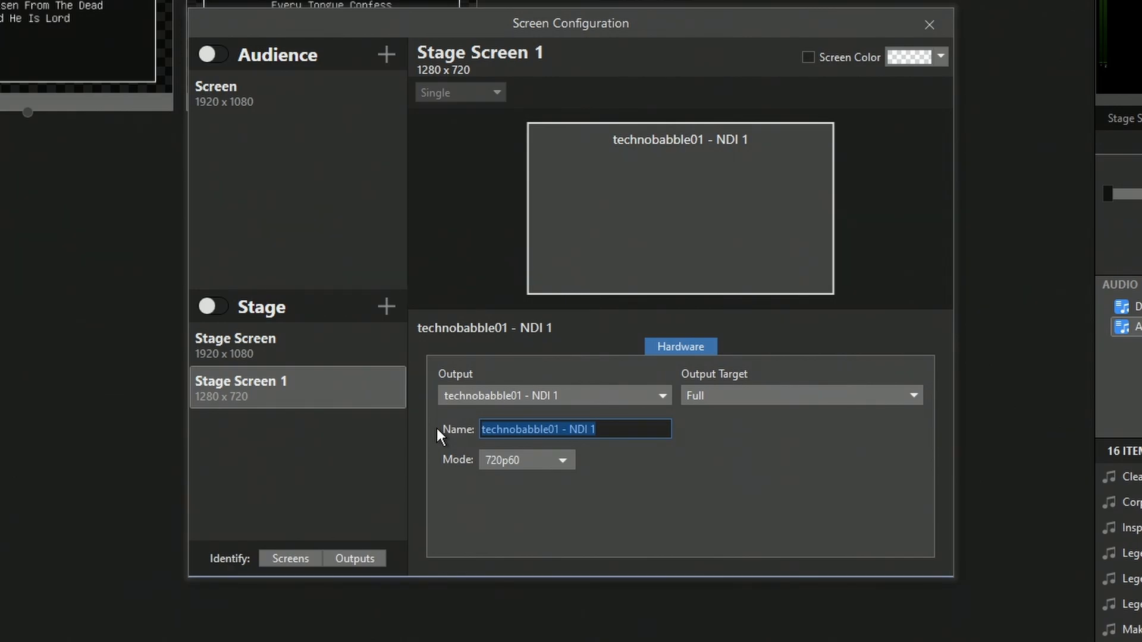
type("livestre")
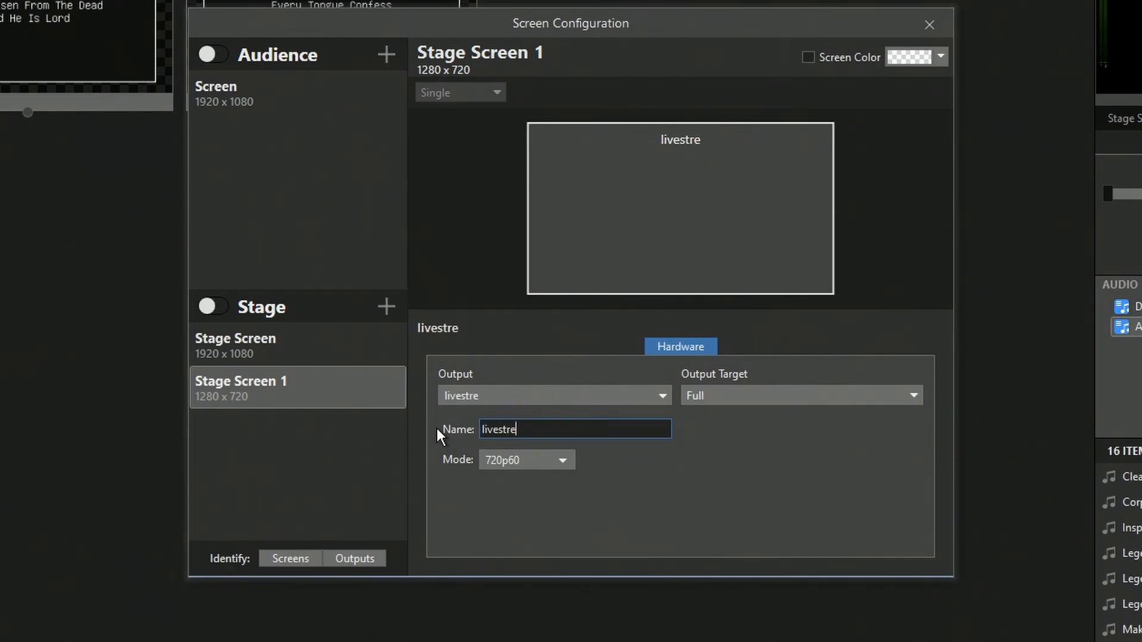
type("am")
key("ctrl+a")
type("sha")
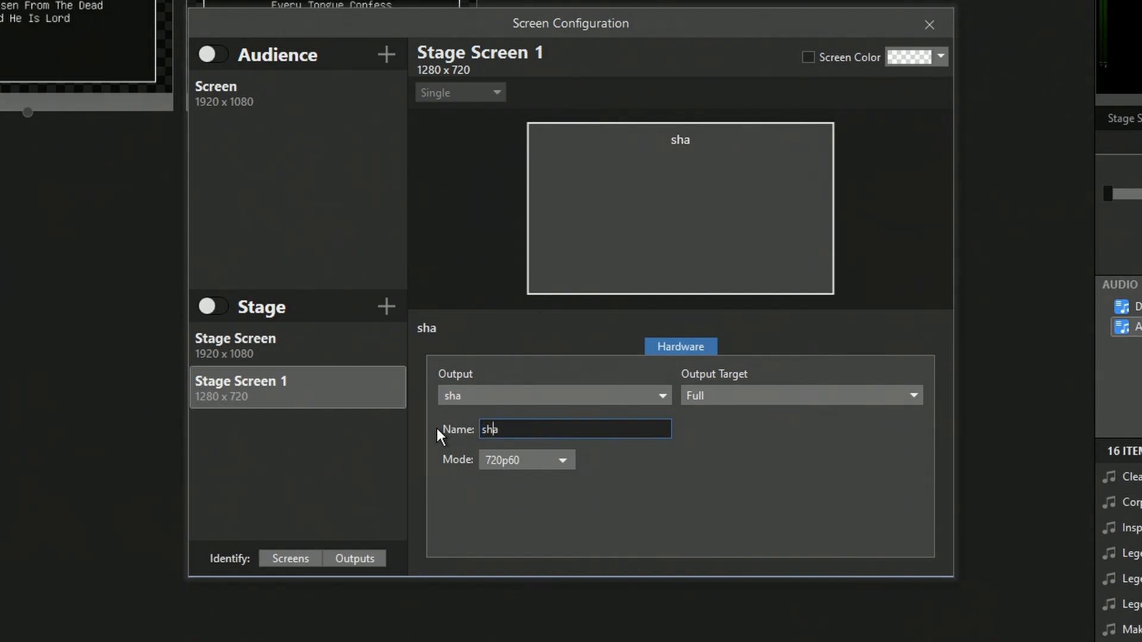
type("red countd")
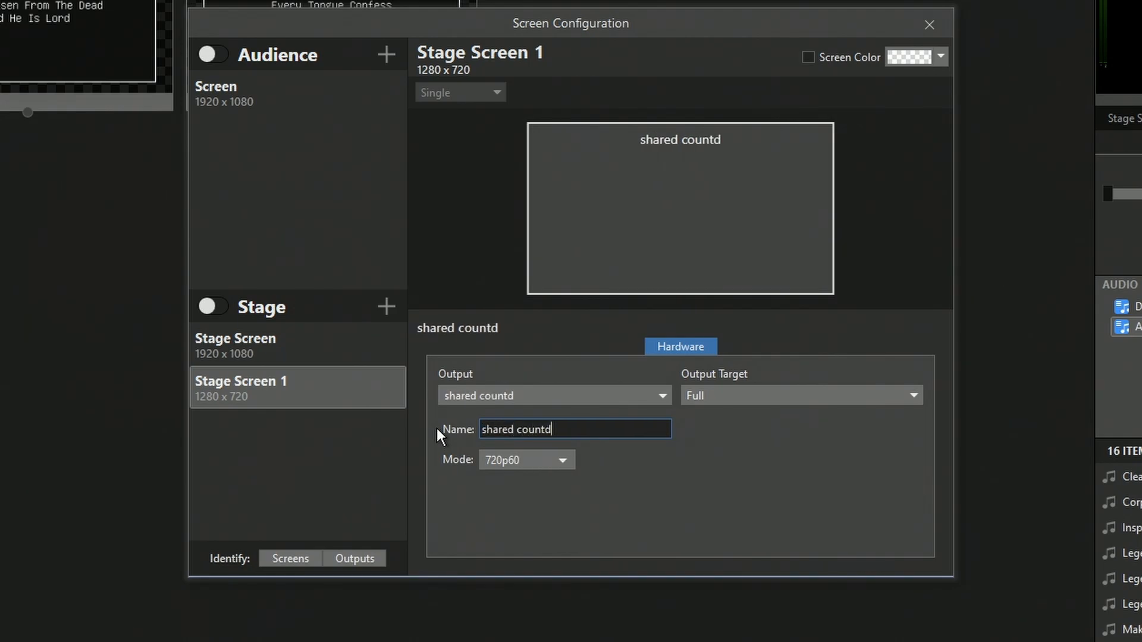
type("own")
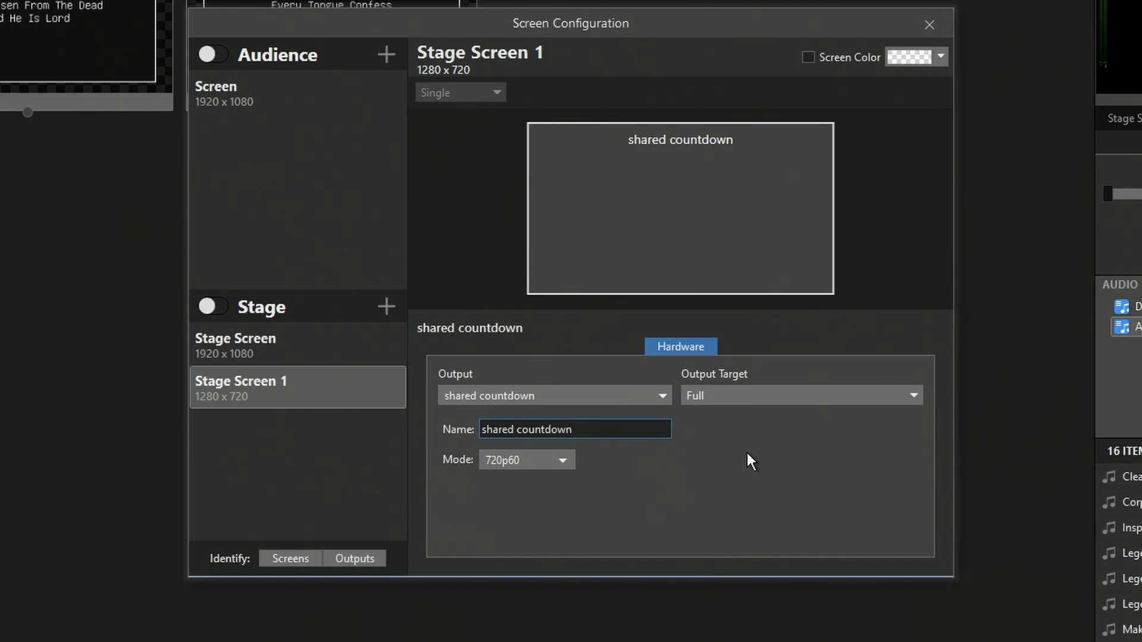
left_click(927, 26)
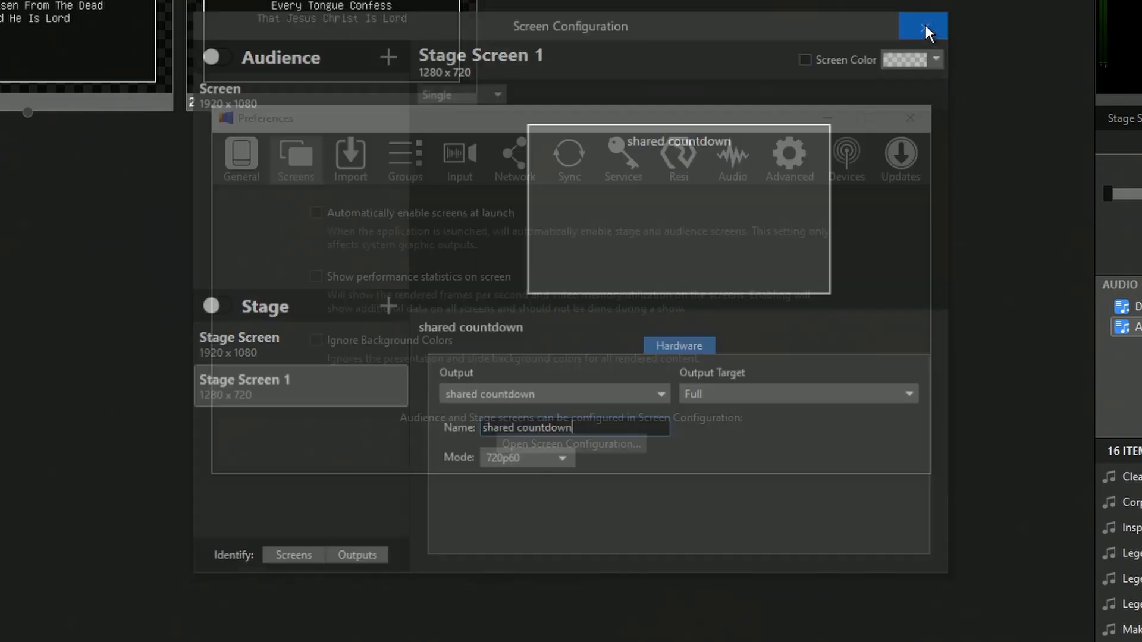
left_click(906, 116)
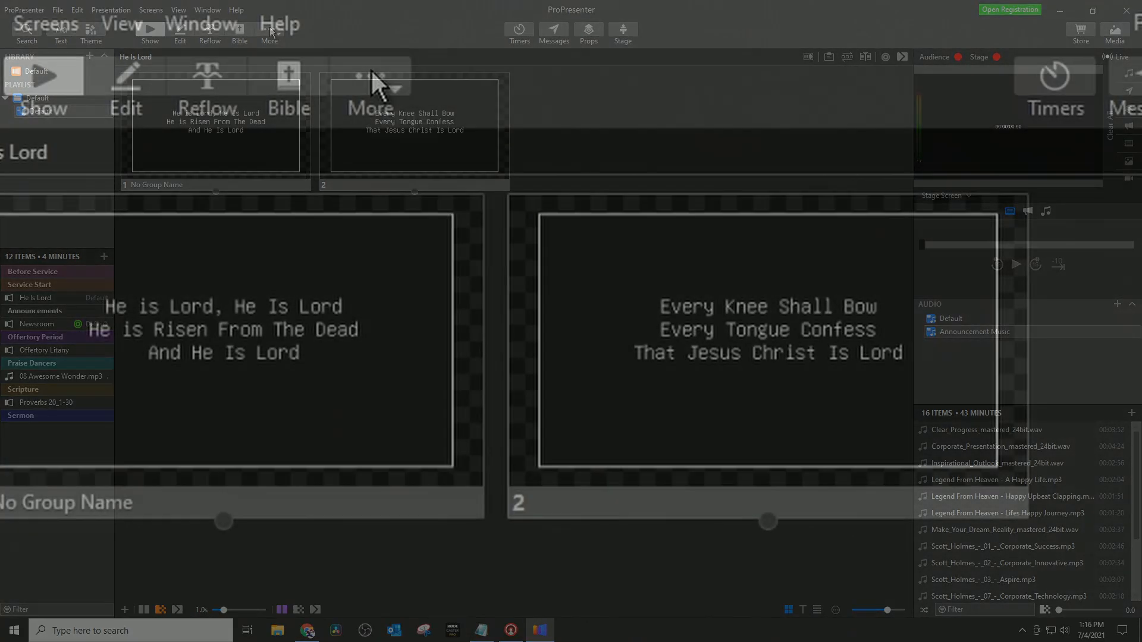
Open the Stage Editor and add a new stage layout based on the TOD Clock template.
left_click(269, 28)
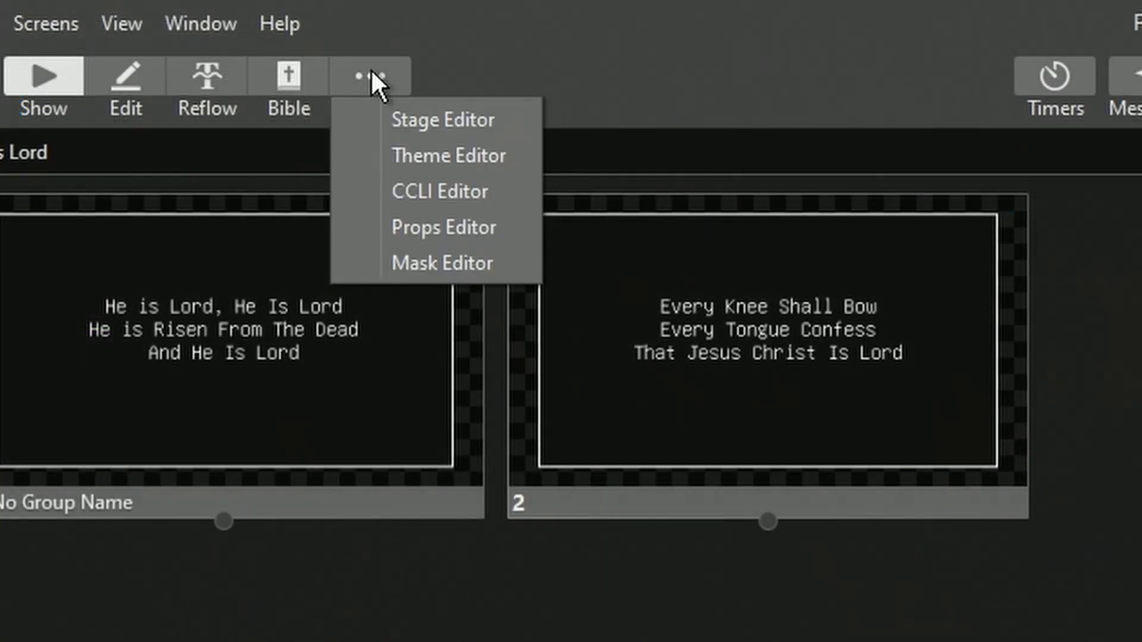
left_click(397, 114)
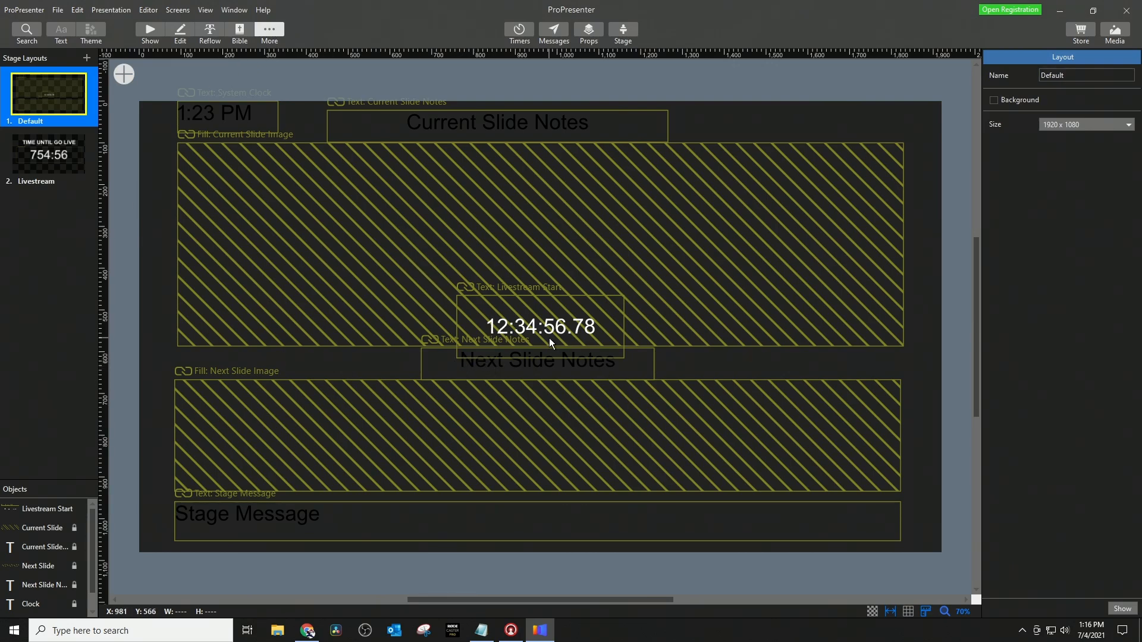
left_click(87, 58)
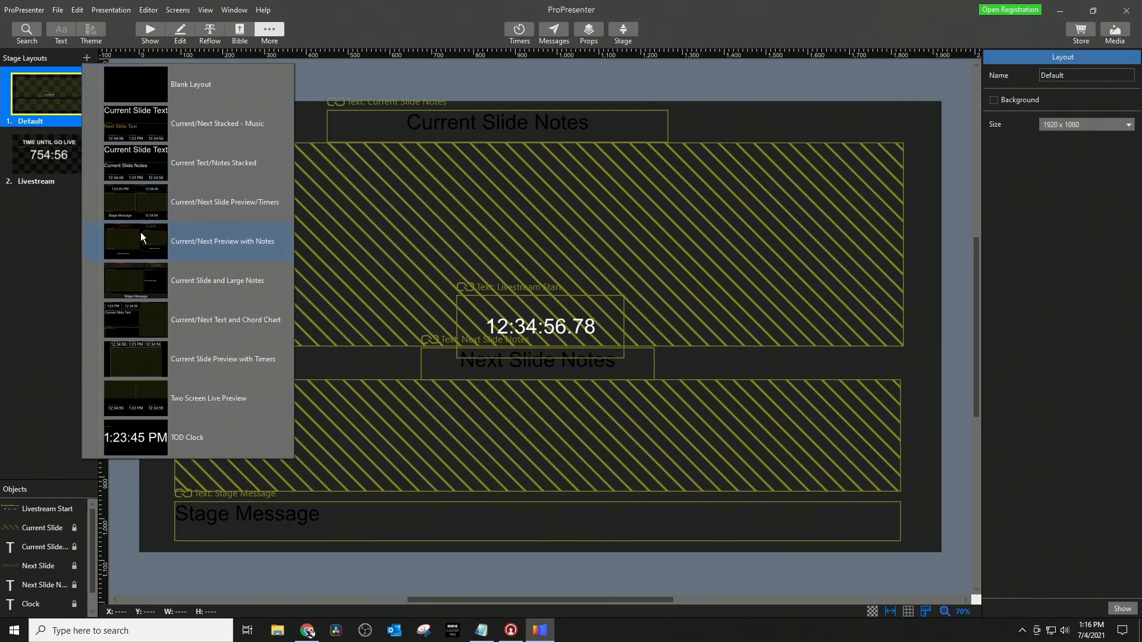
left_click(185, 437)
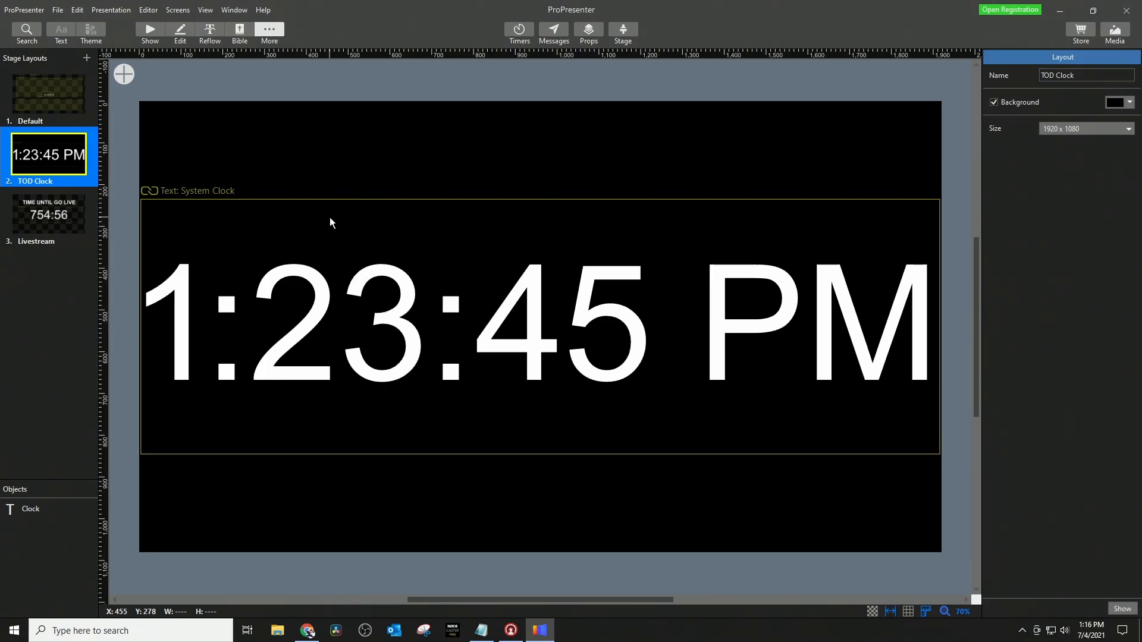
Add a new timer named "Countdown" with the type Countdown Timer.
left_click(522, 37)
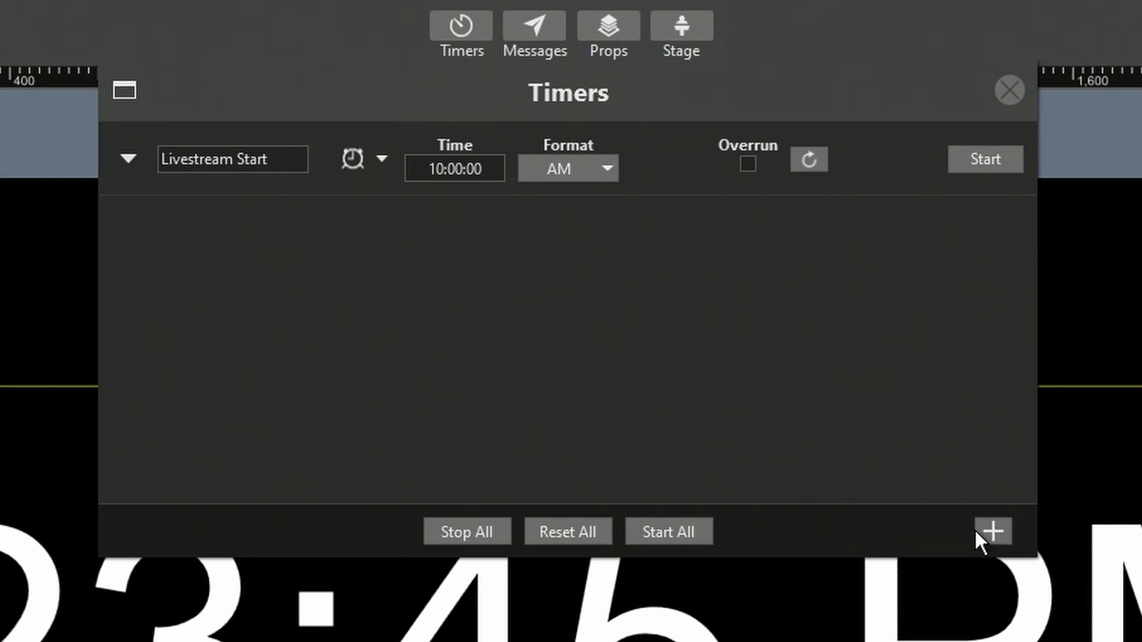
left_click(992, 529)
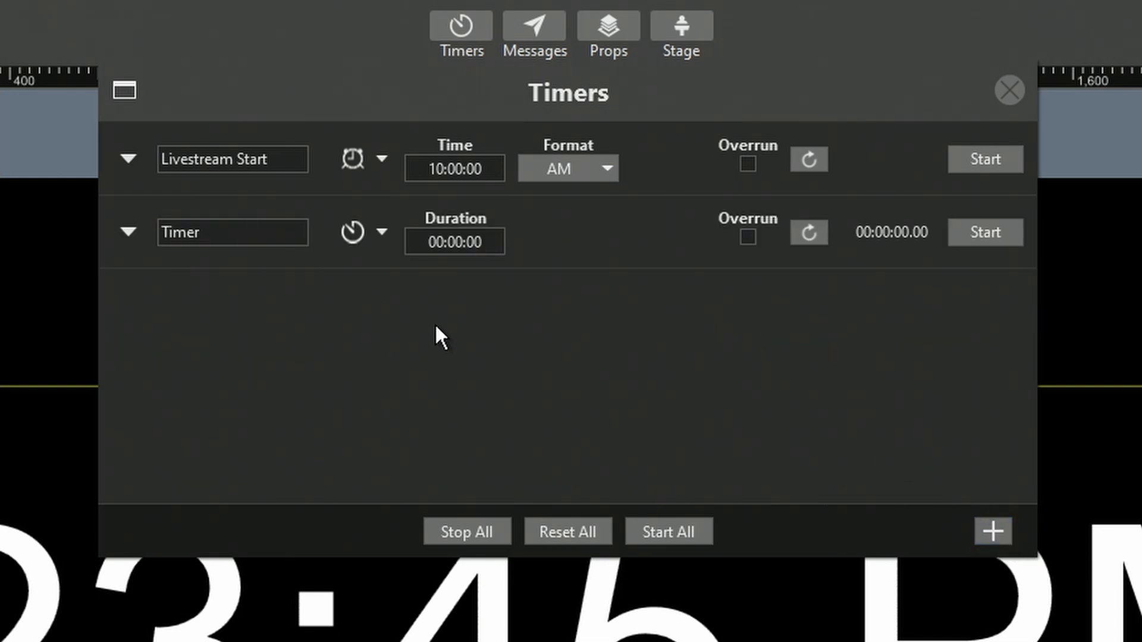
left_click_drag(268, 229, 160, 228)
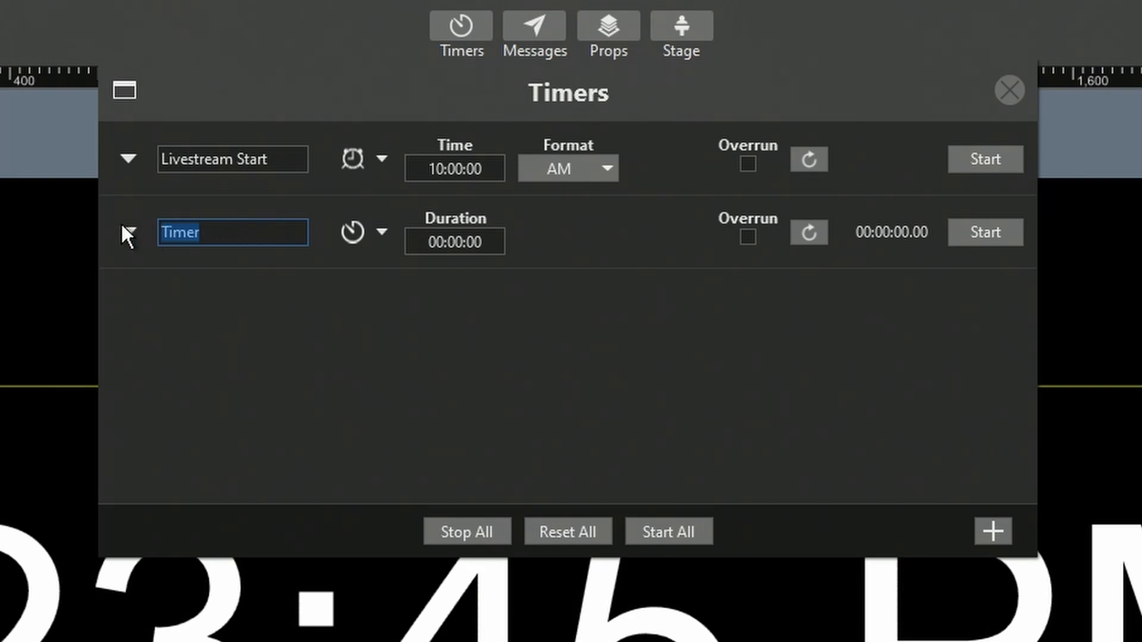
type("Countdown")
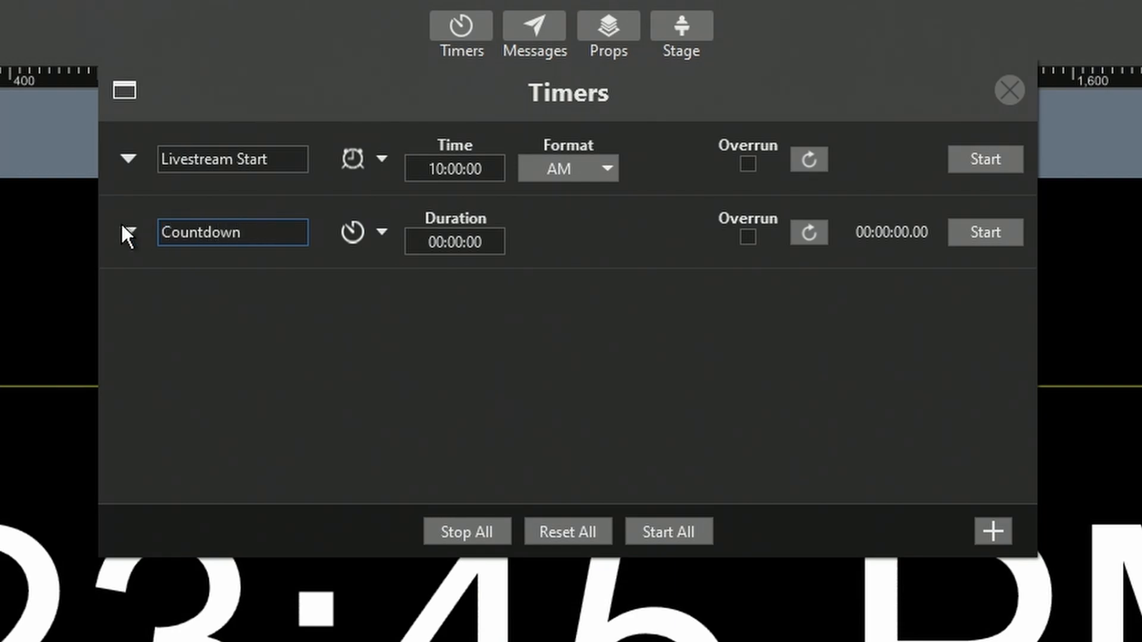
left_click(381, 232)
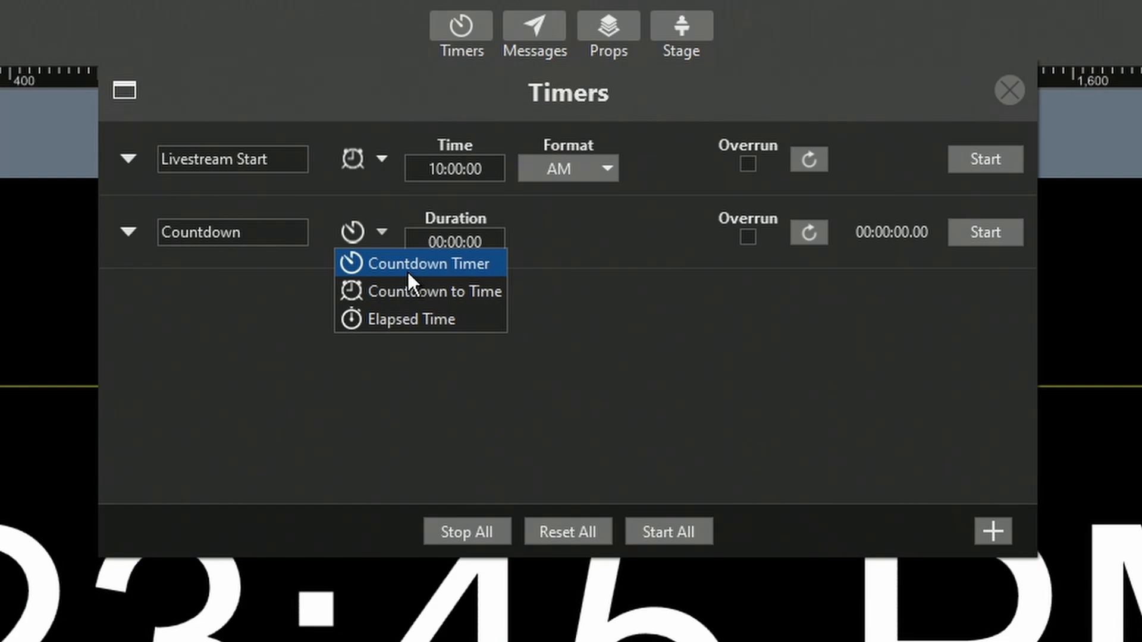
left_click(420, 259)
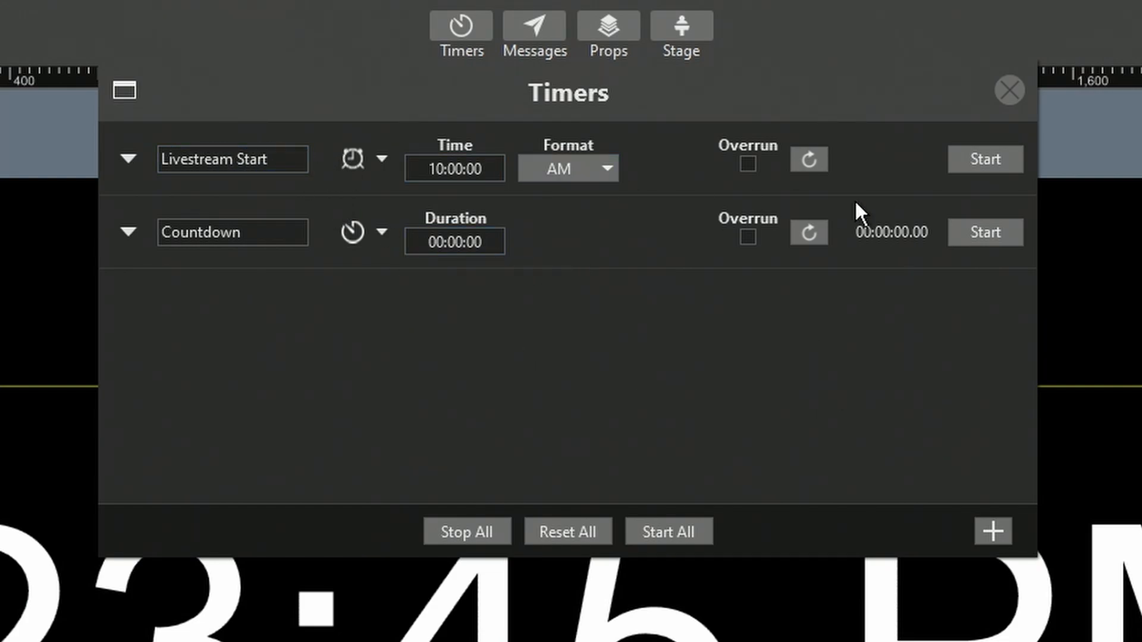
Delete the Countdown timer and close the timers window.
left_click(226, 232)
left_click(129, 231)
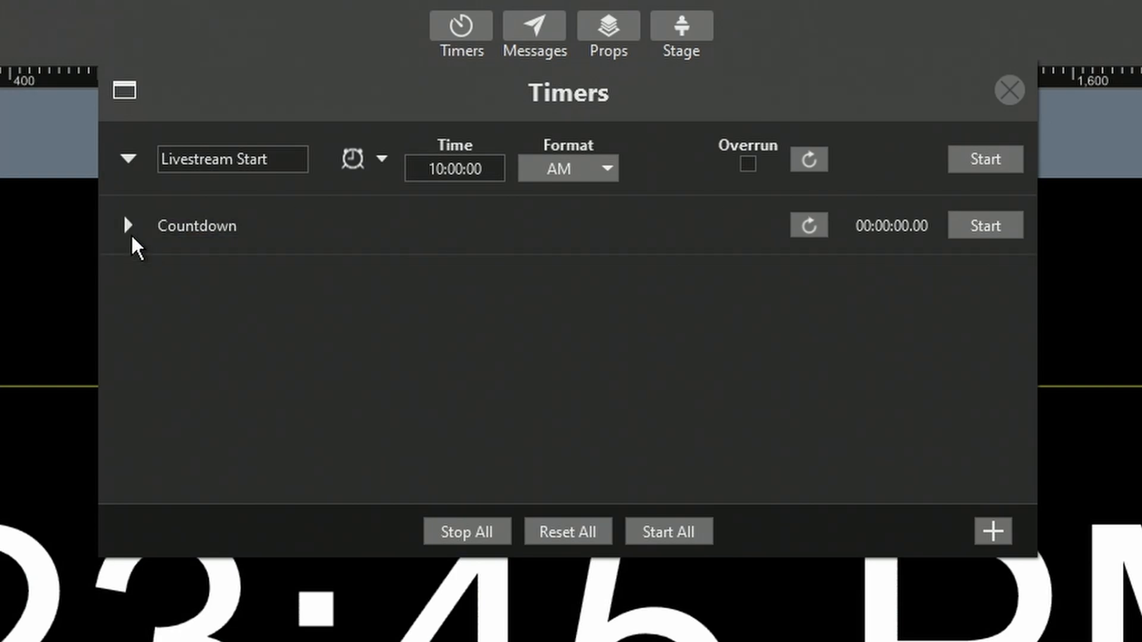
right_click(412, 235)
left_click(457, 237)
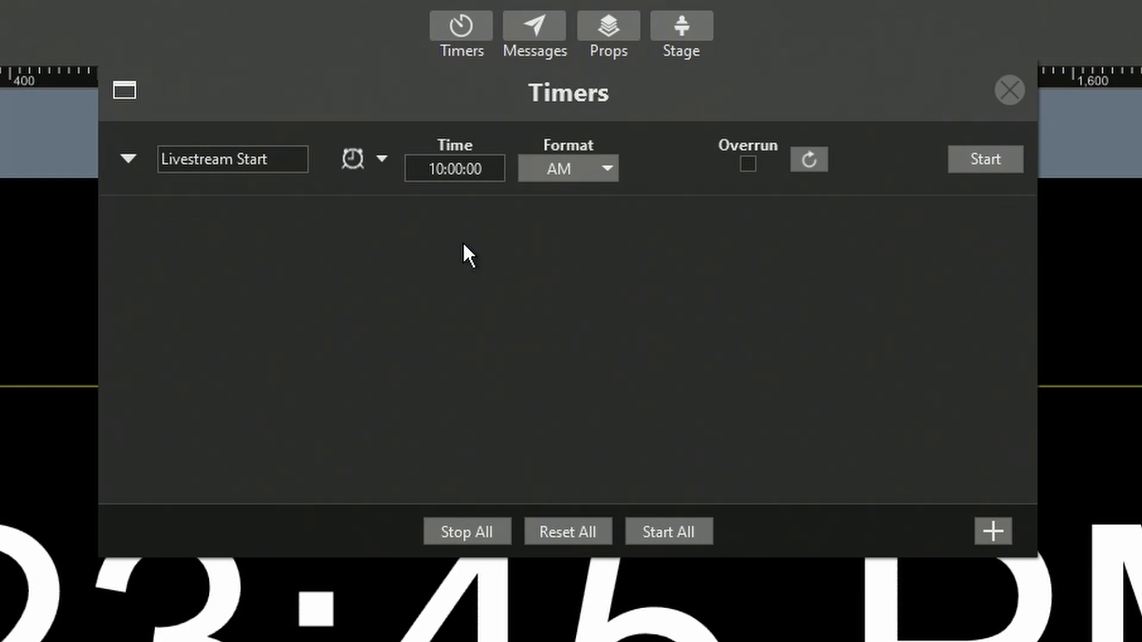
left_click(1009, 90)
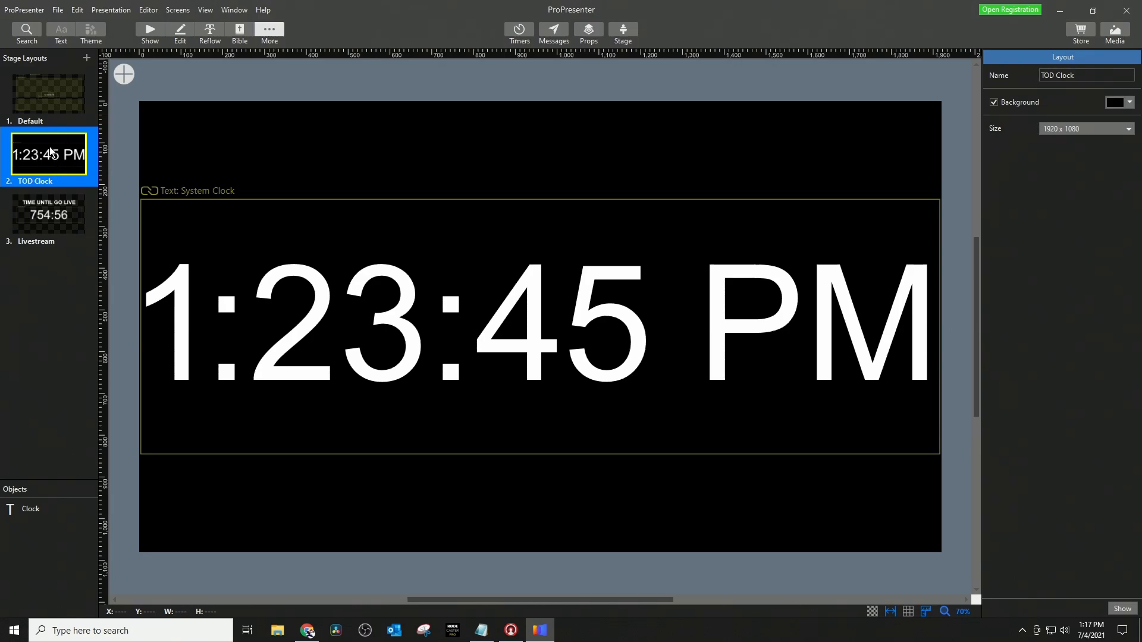
Link the clock text in the TOD Clock layout to the Livestream Start timer.
left_click(519, 320)
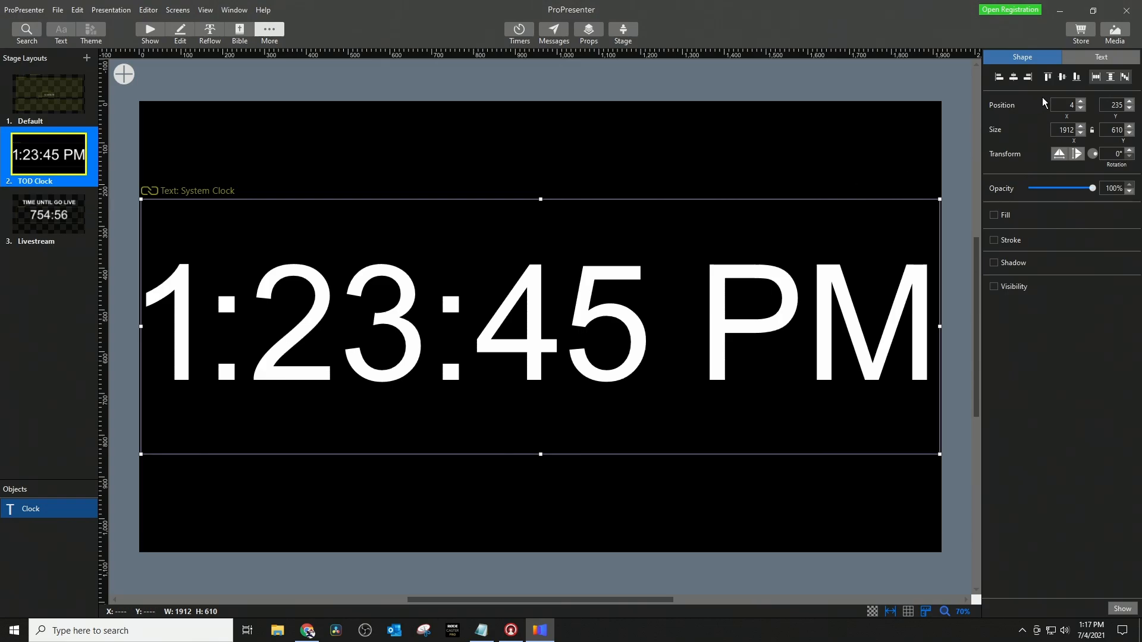
left_click(1102, 57)
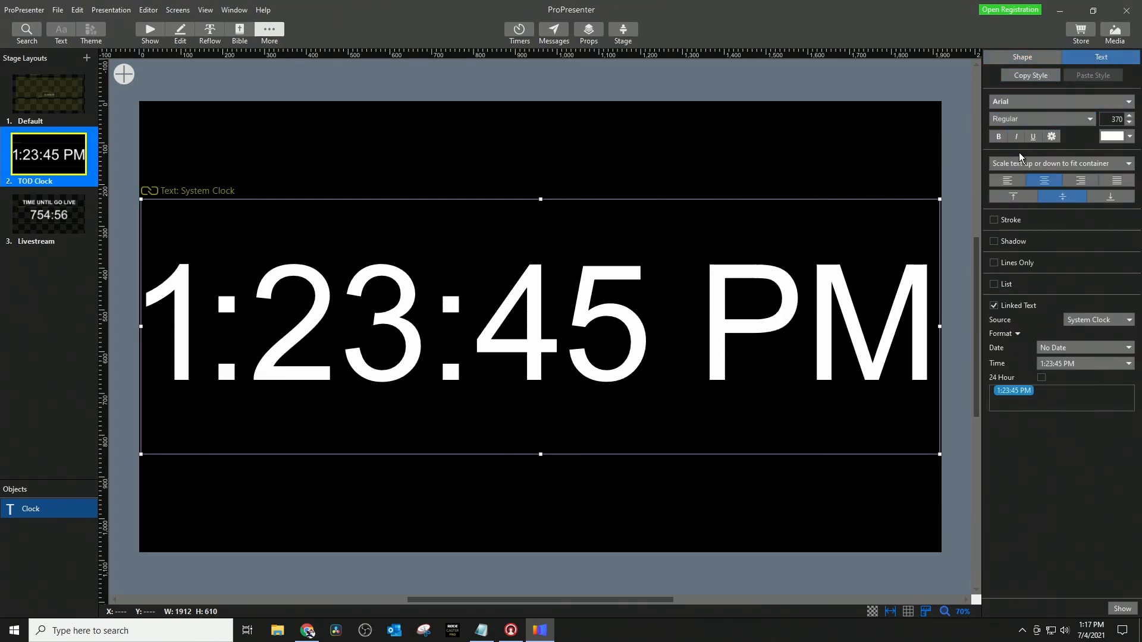
left_click(1101, 320)
mouse_move(1079, 365)
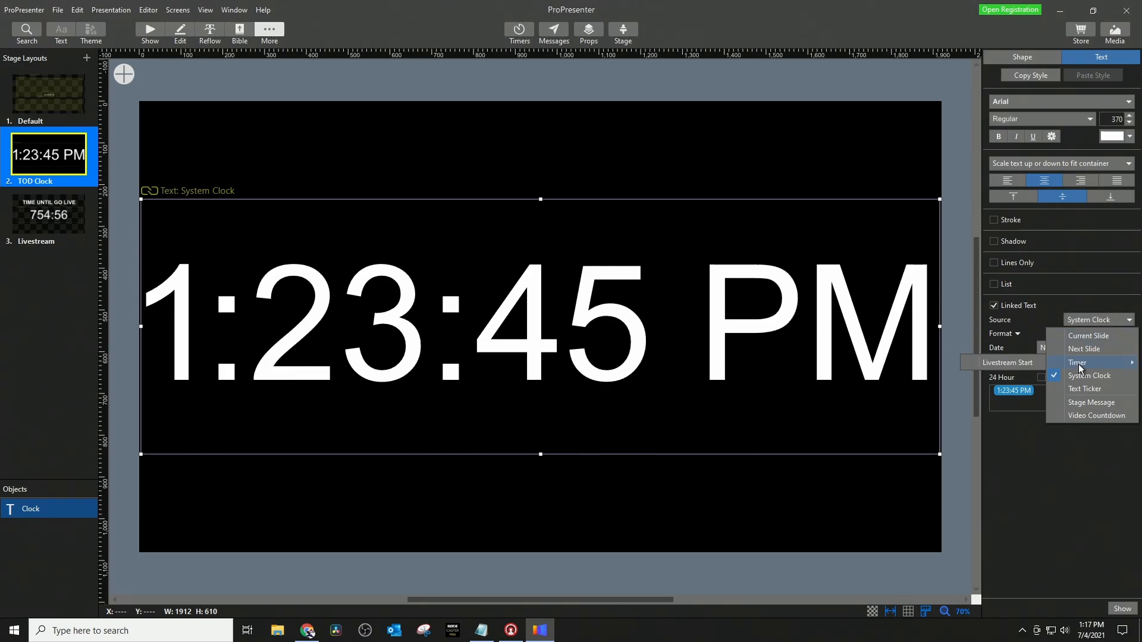
left_click(1024, 364)
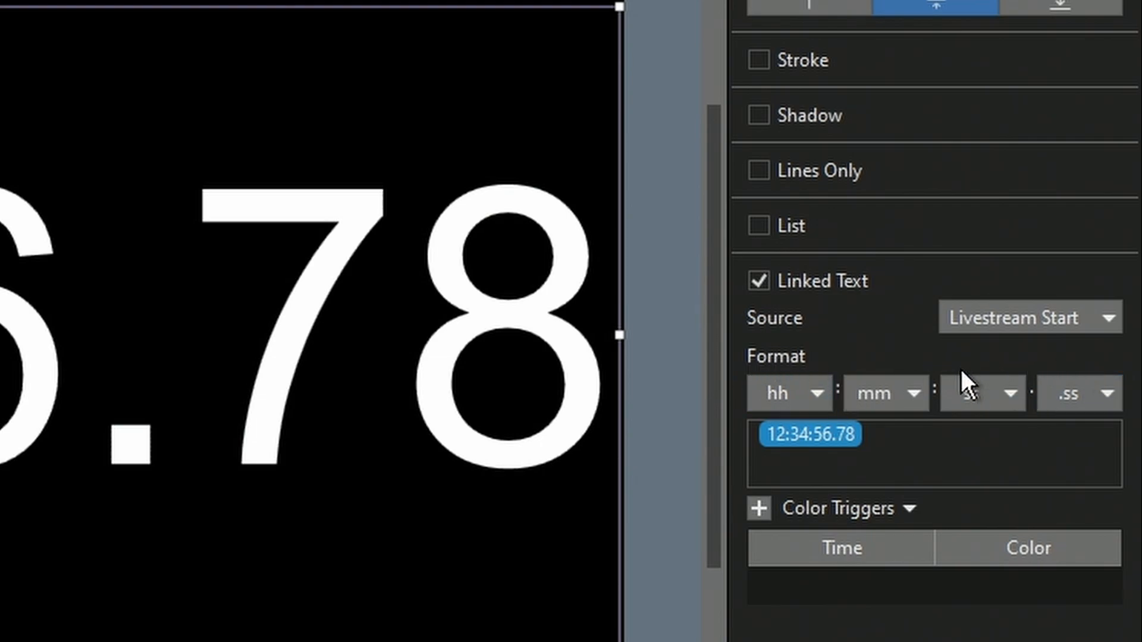
Set the linked timer format to minutes and seconds only, with hours and fractional seconds set to "--".
left_click(816, 397)
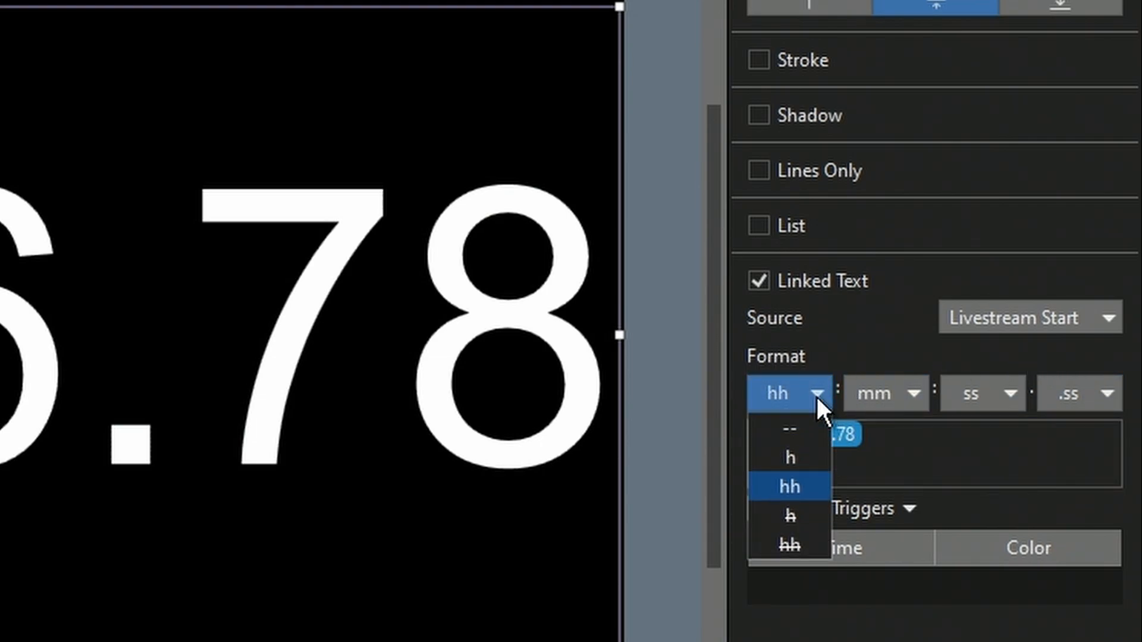
left_click(778, 421)
left_click(1100, 392)
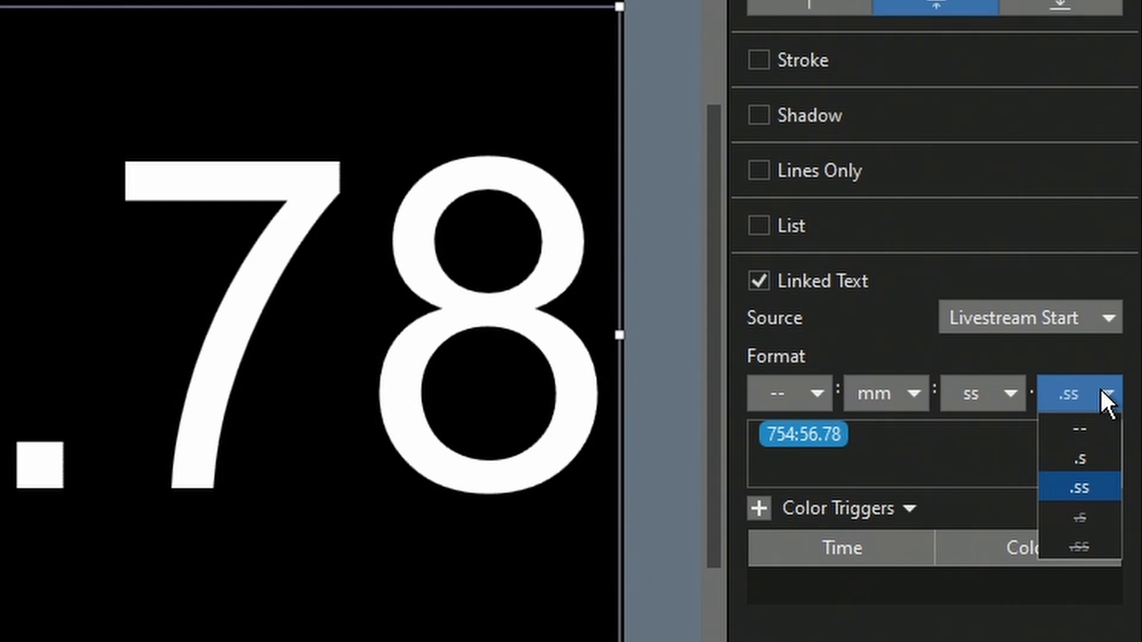
left_click(1101, 427)
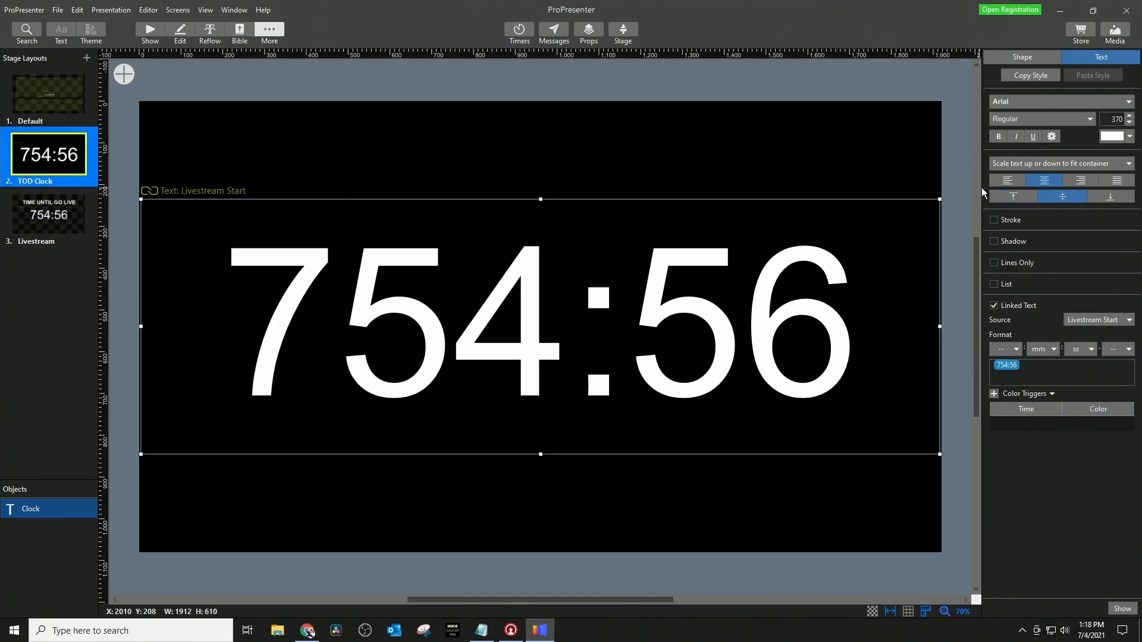
Change the timer text's font to Bulky Pixels.
left_click(1025, 102)
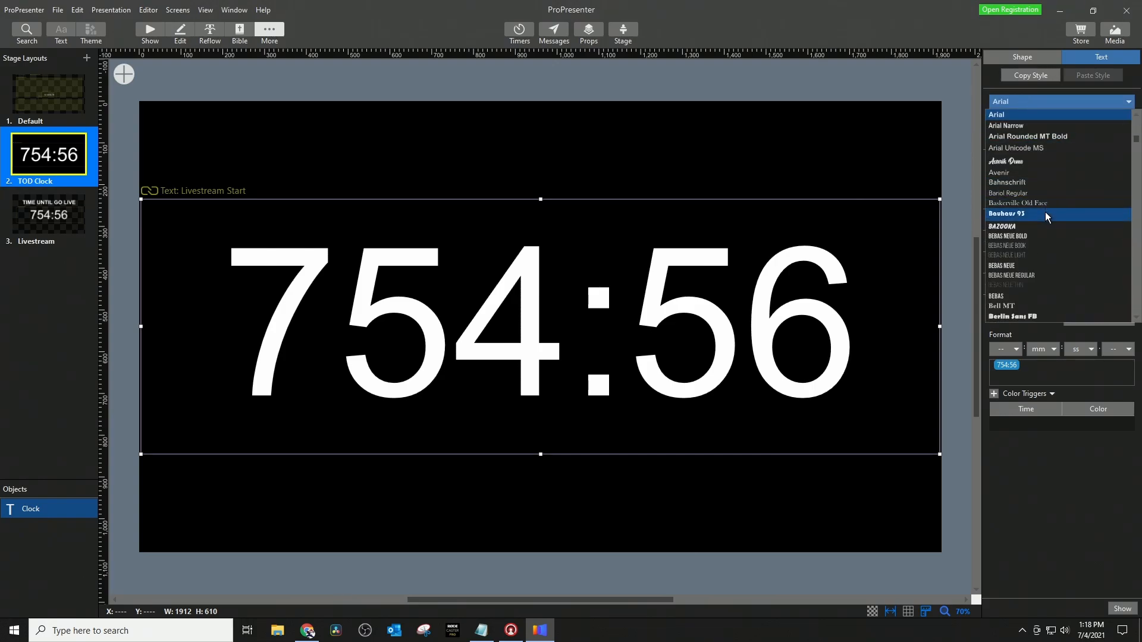
scroll(1048, 209, "down", 10)
scroll(1048, 209, "up", 8)
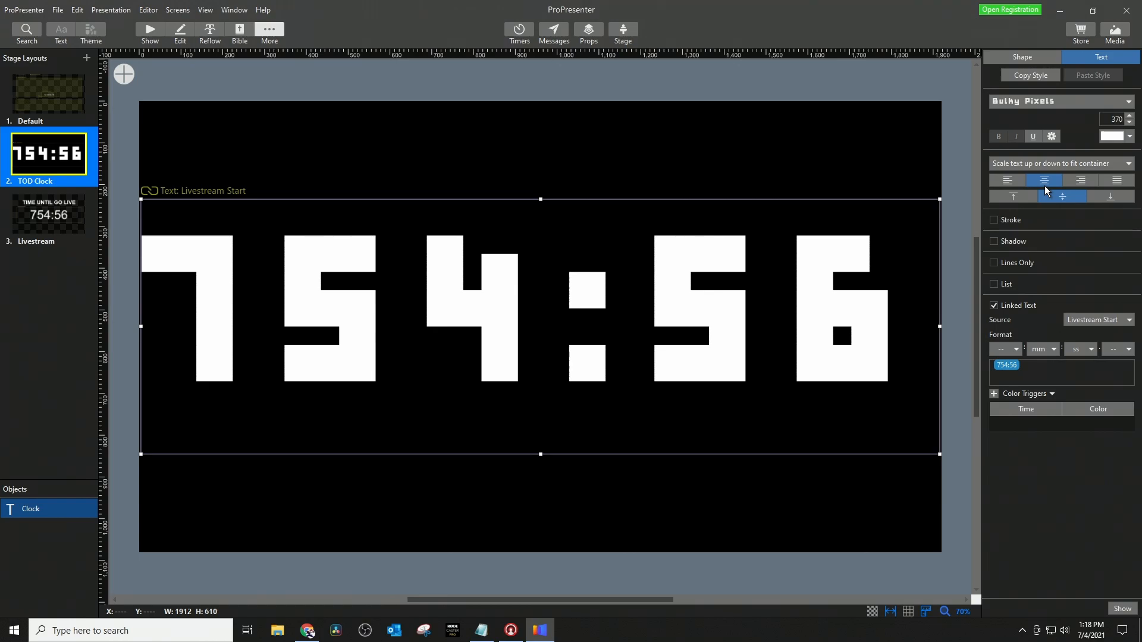
Change the timer text's font to MADE Evolve Sans and make it bold.
left_click(1043, 103)
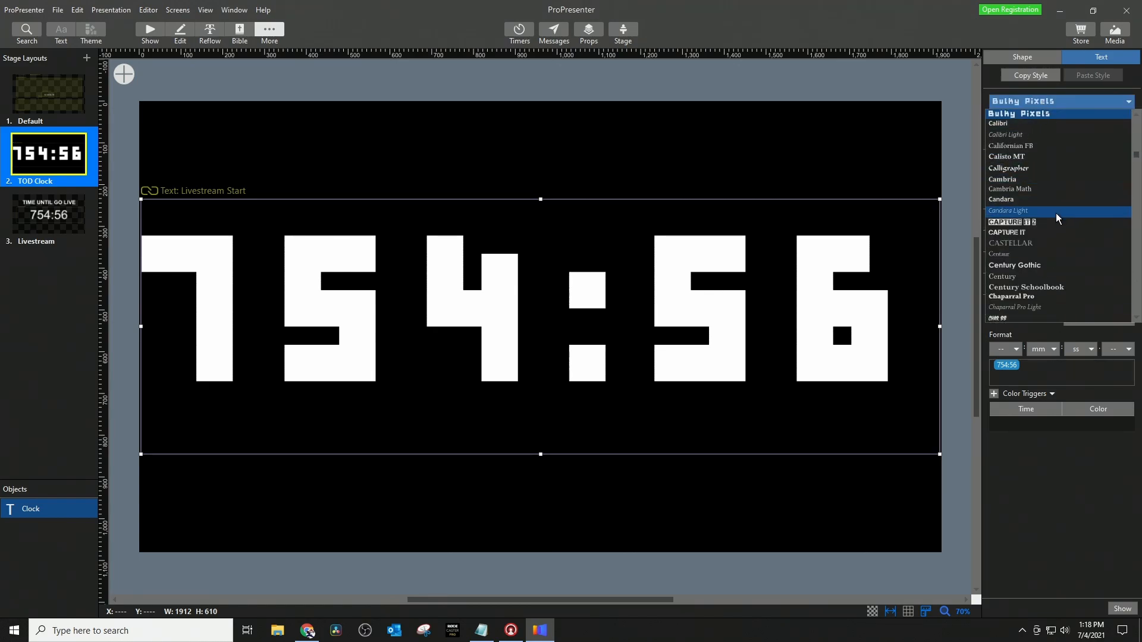
scroll(1057, 220, "down", 12)
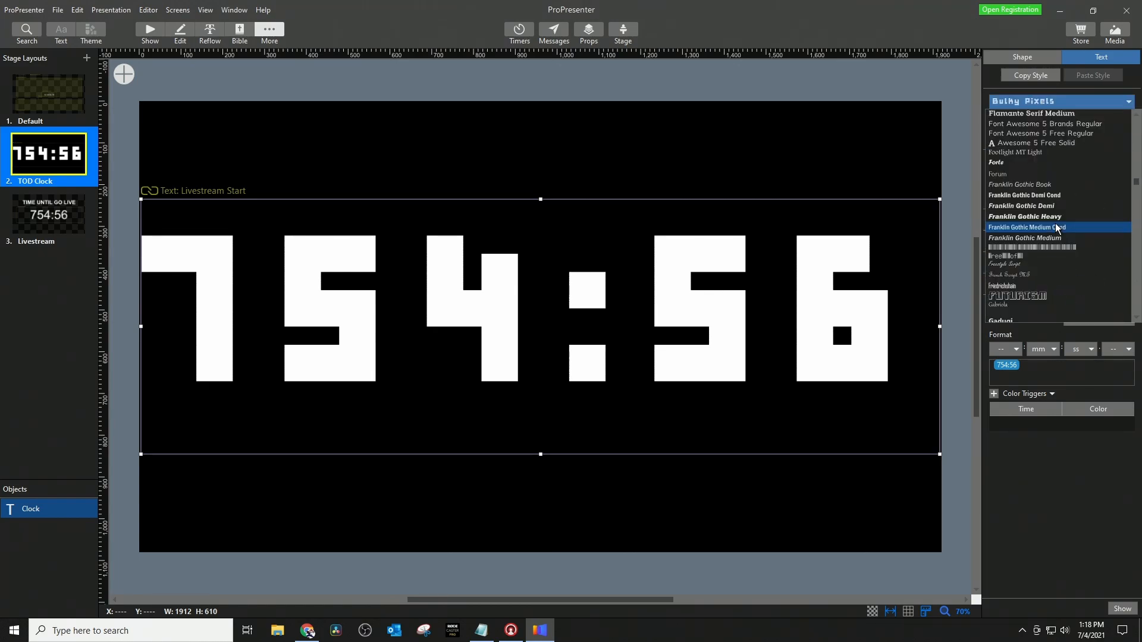
scroll(1056, 228, "down", 15)
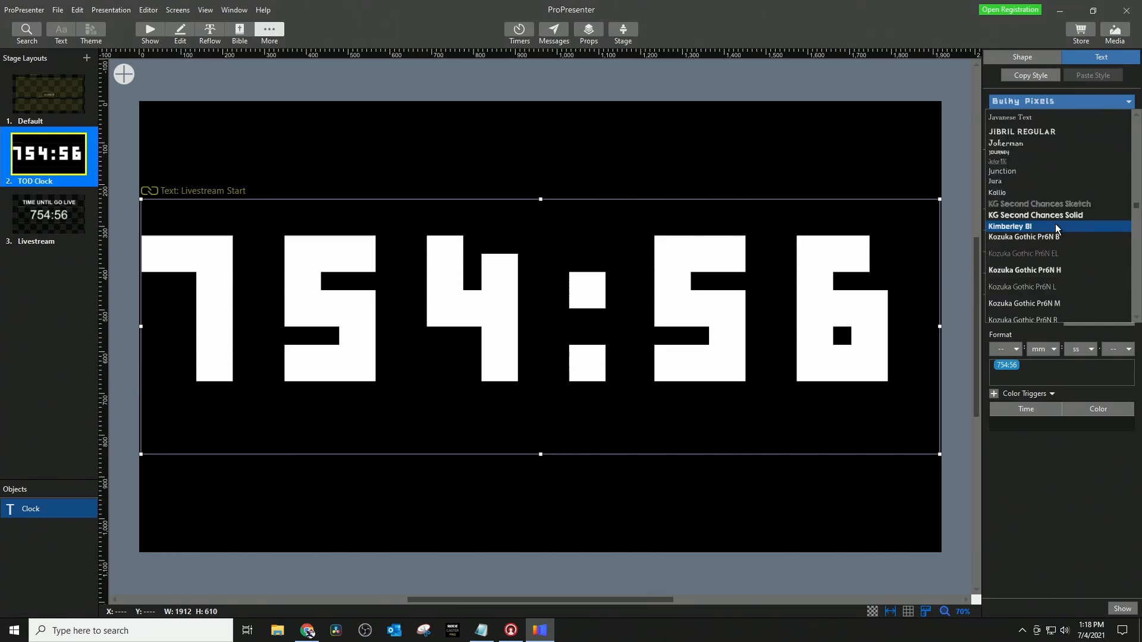
scroll(1056, 228, "down", 8)
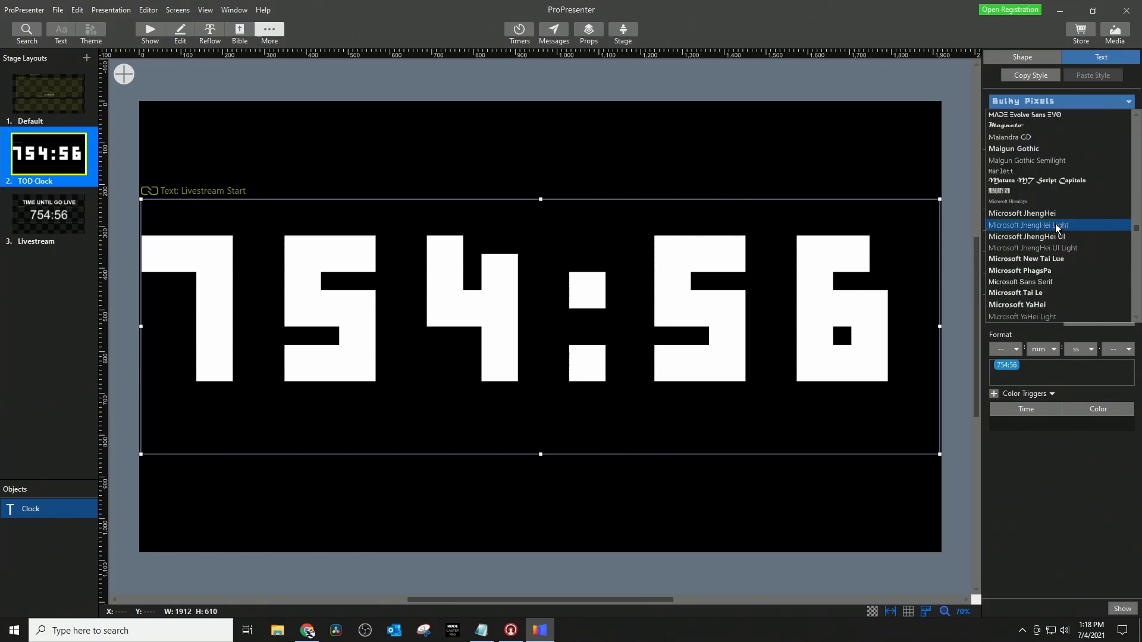
scroll(1056, 227, "up", 2)
left_click(1035, 183)
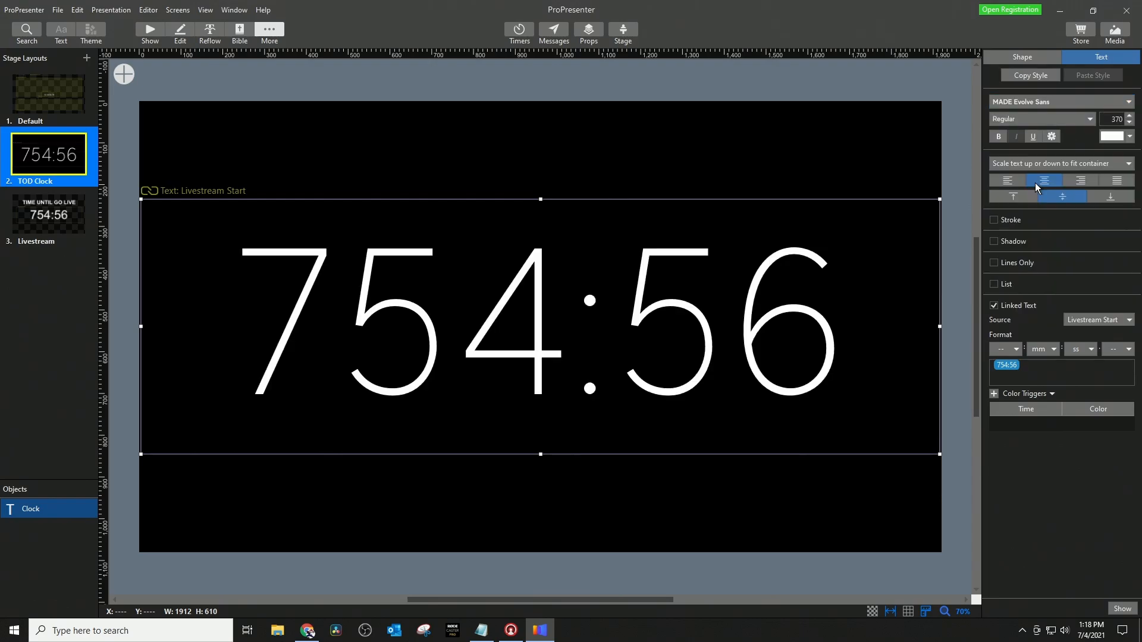
left_click(998, 137)
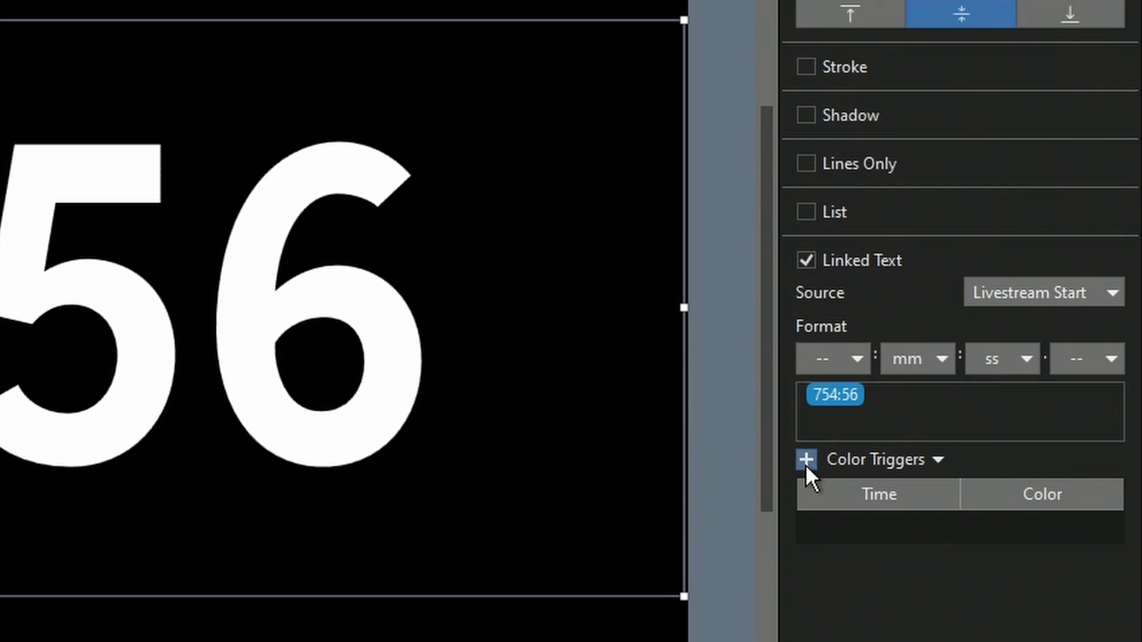
Add a color trigger for the linked timer at 01:00:00 with a very pale pink color.
left_click(806, 461)
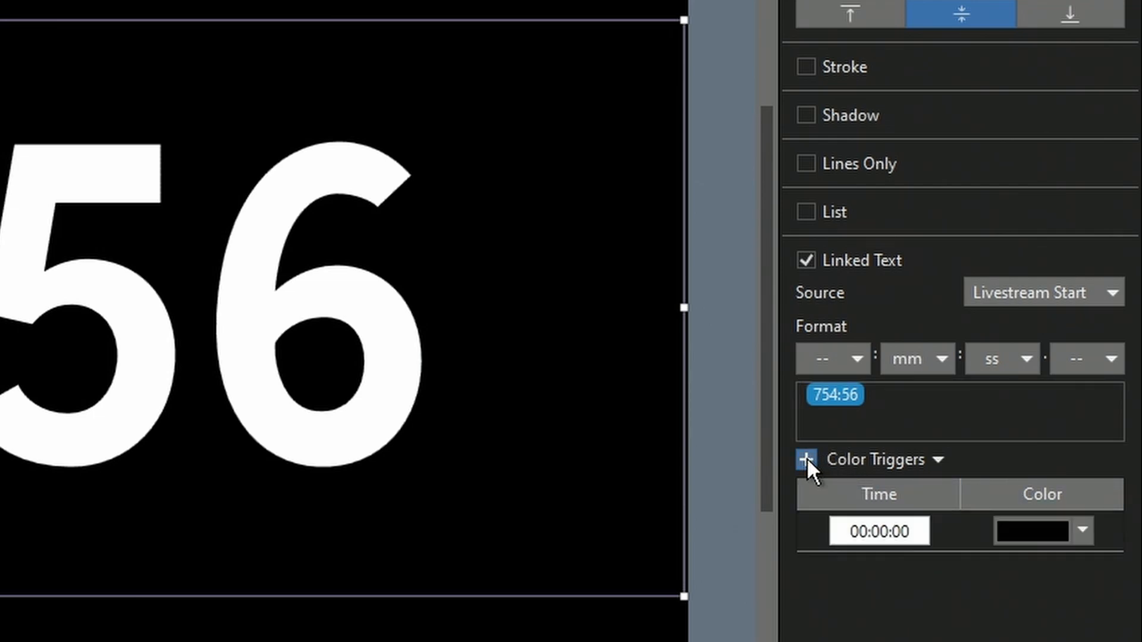
left_click(882, 531)
double_click(878, 531)
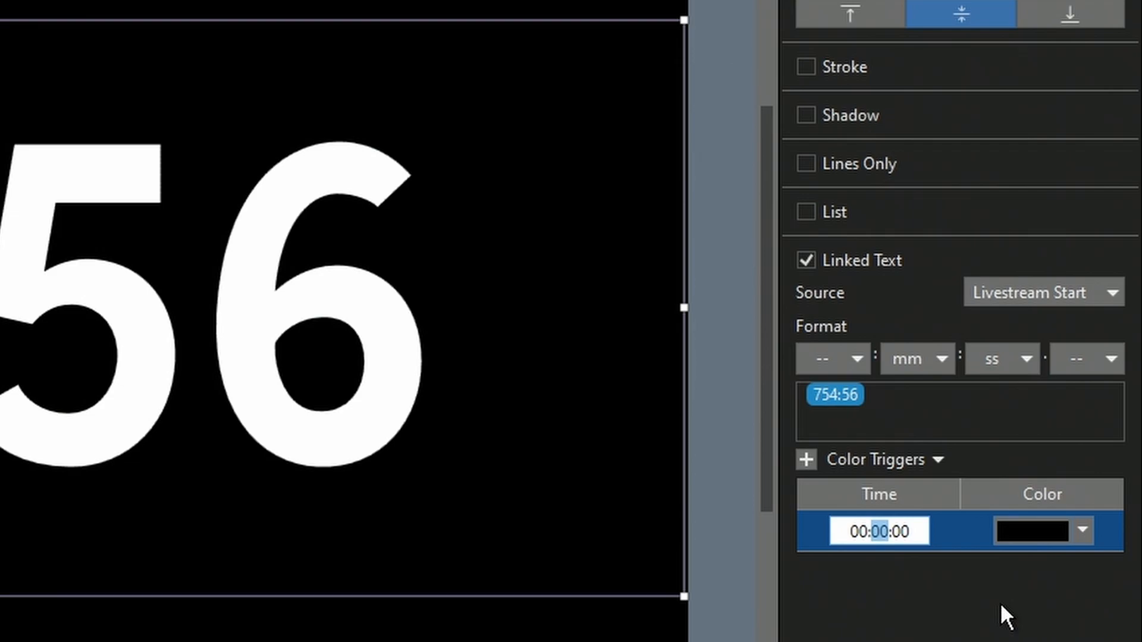
left_click(859, 531)
type("1")
left_click(1082, 530)
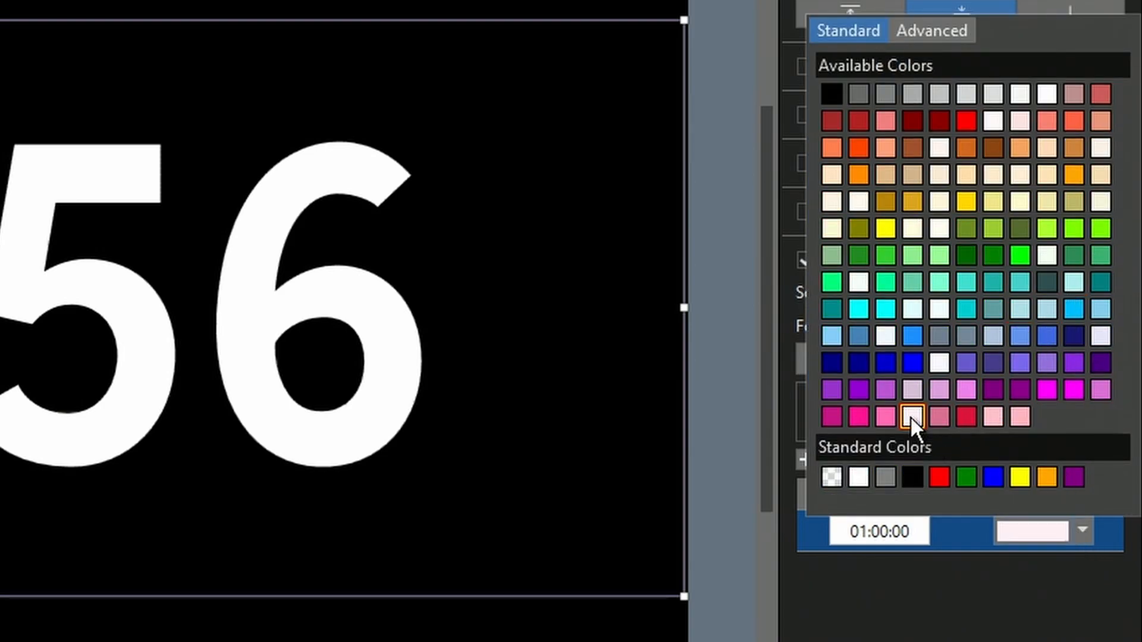
left_click(912, 417)
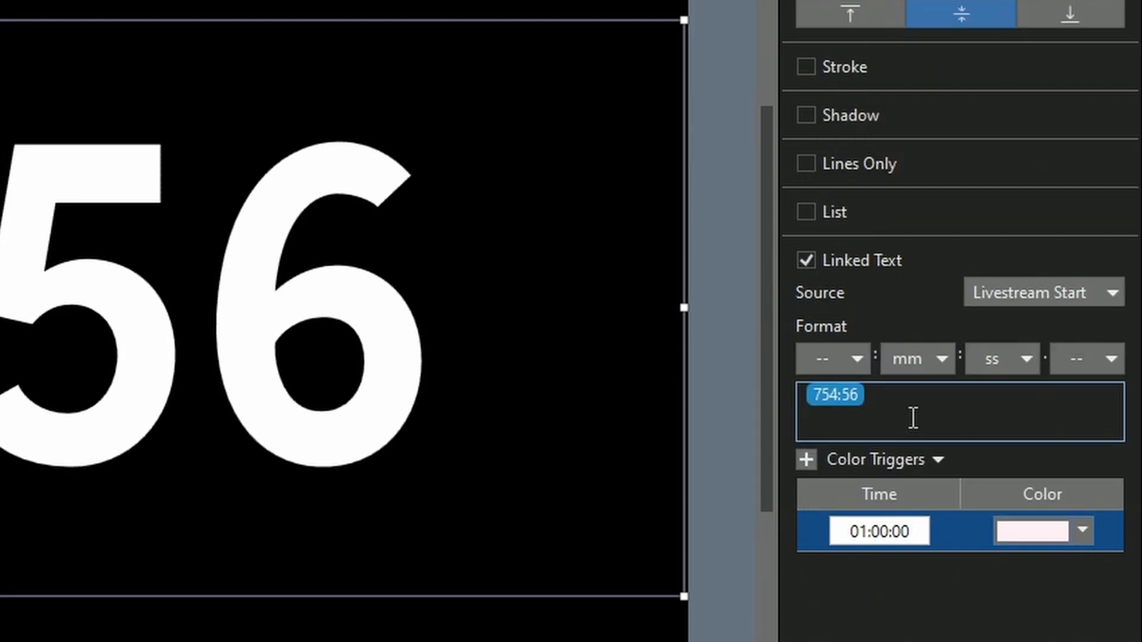
Add a second color trigger at 00:15:00 with bright green.
left_click(807, 460)
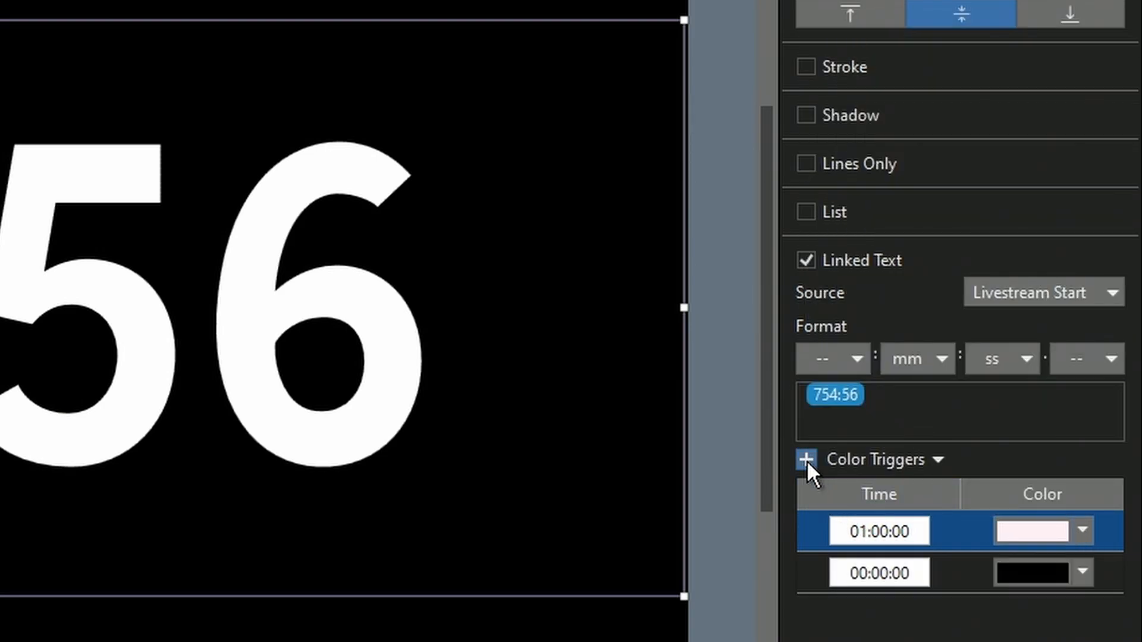
left_click(882, 574)
left_click_drag(881, 574, 877, 575)
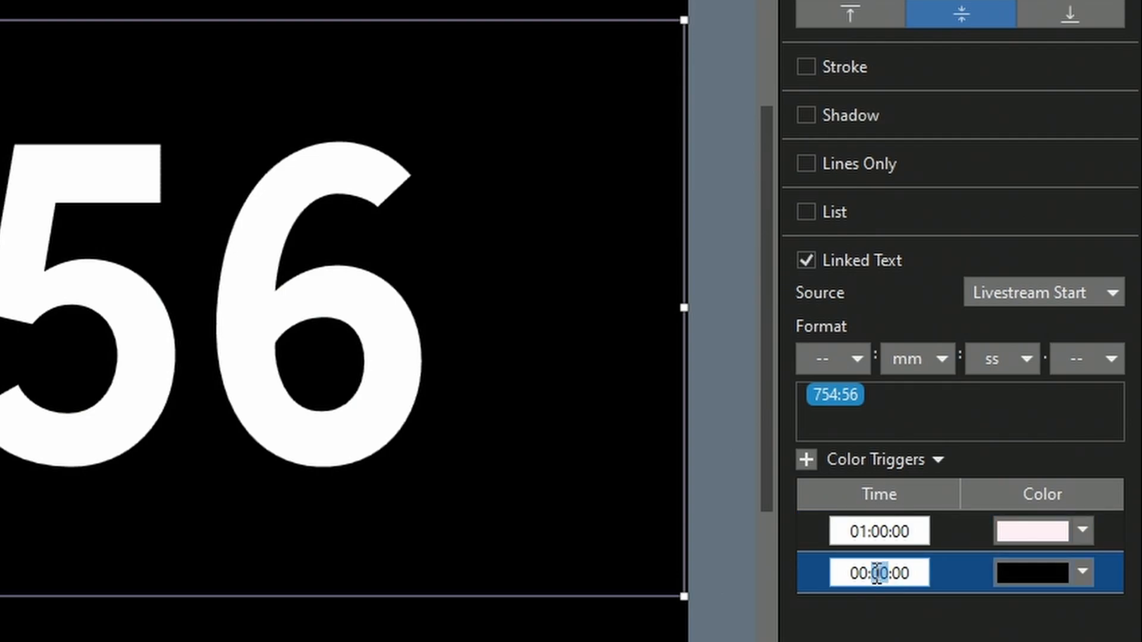
type("15")
left_click(1080, 573)
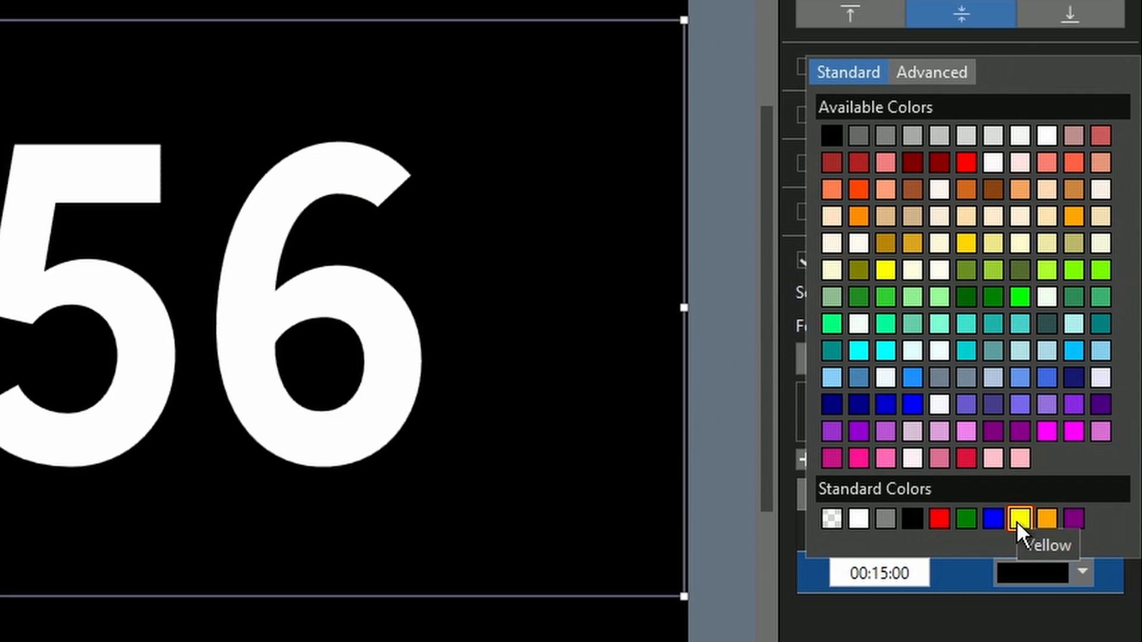
left_click(1025, 299)
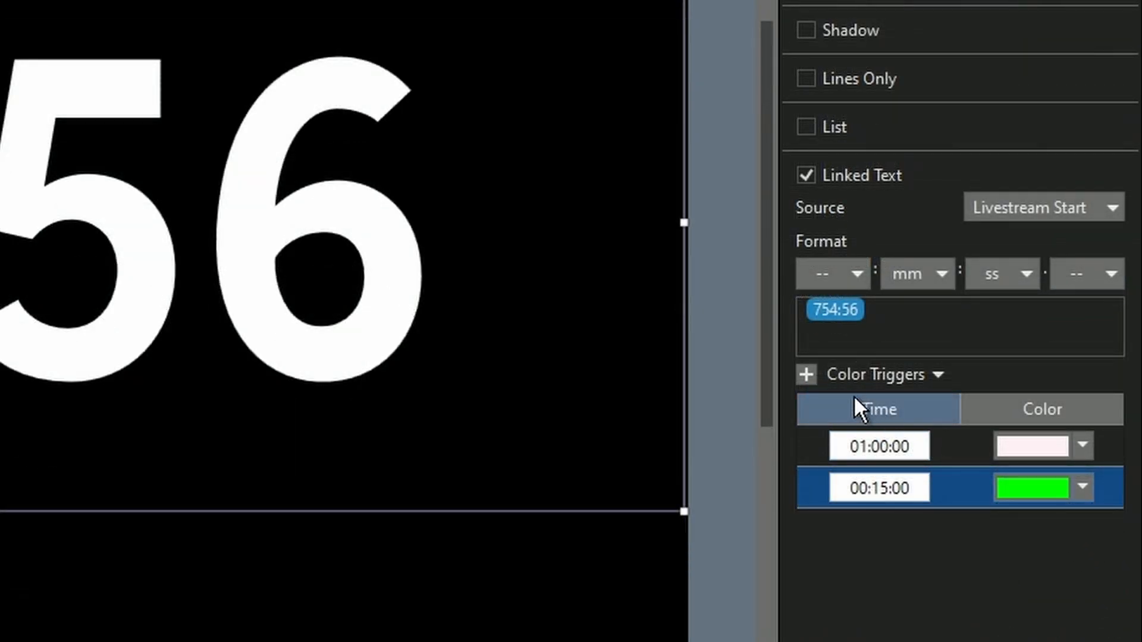
Add a third color trigger at 00:05:00 with a tomato orange-red color.
left_click(805, 372)
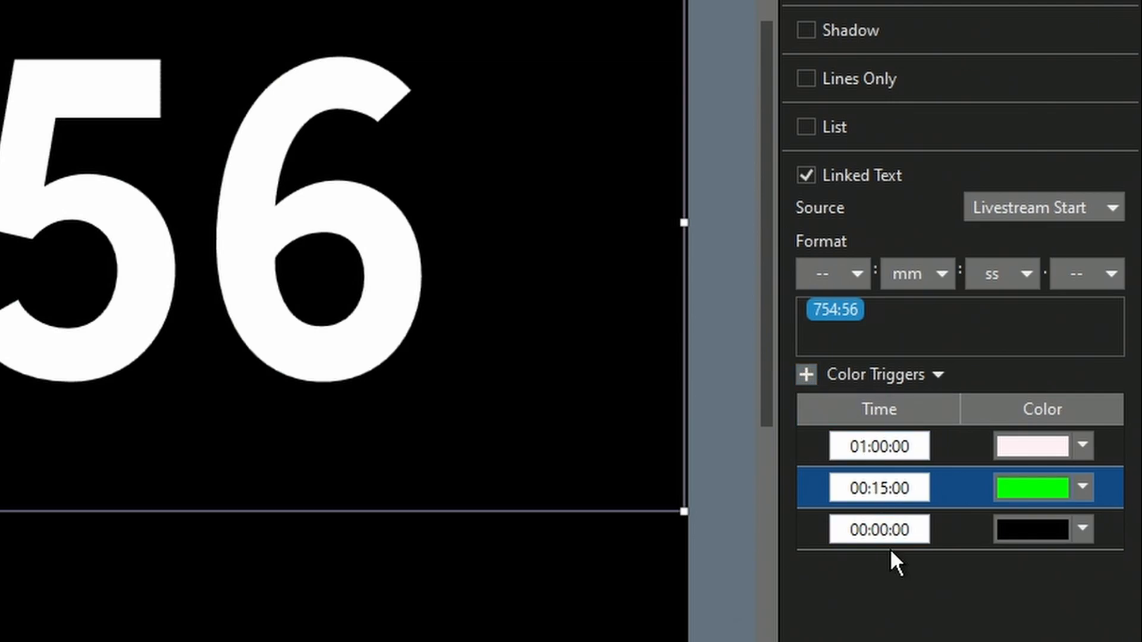
left_click(888, 528)
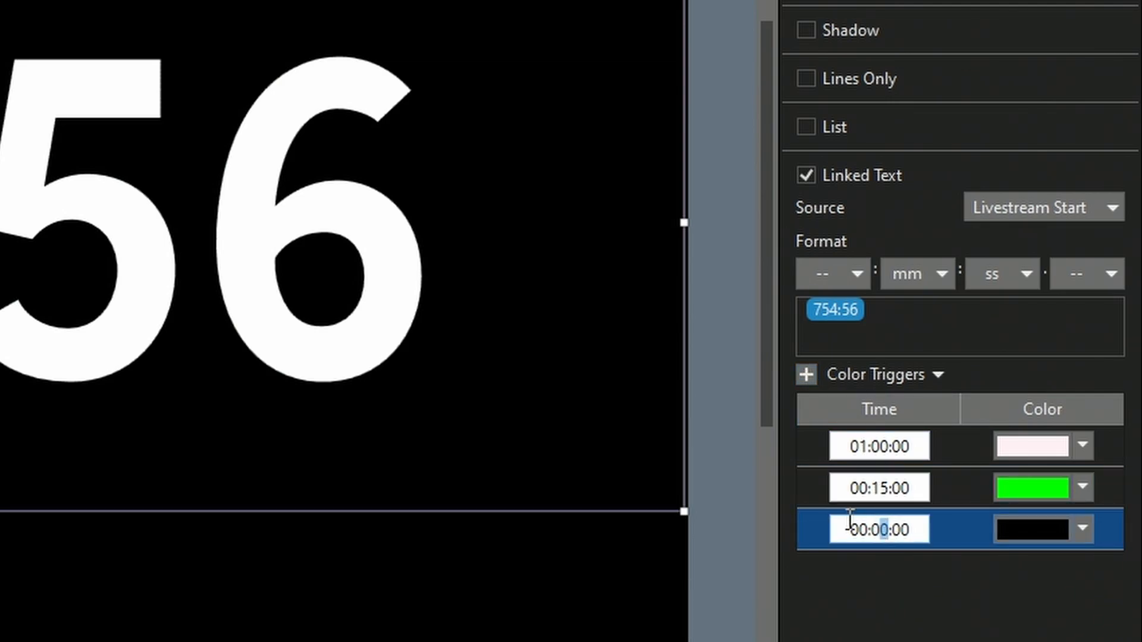
type("5")
left_click(1082, 529)
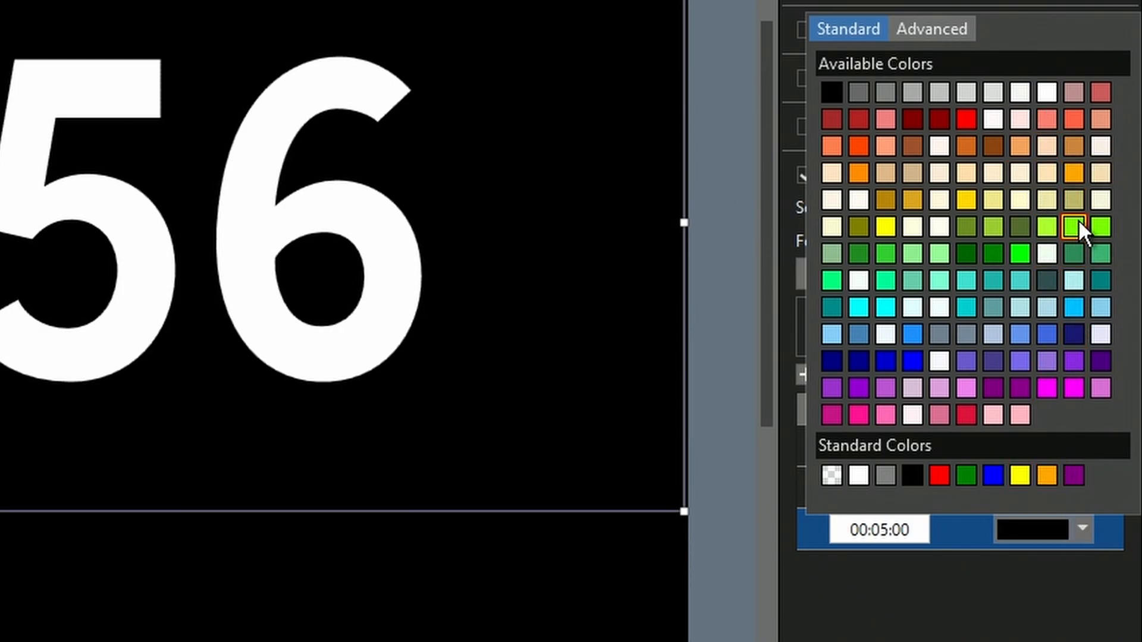
left_click(1074, 119)
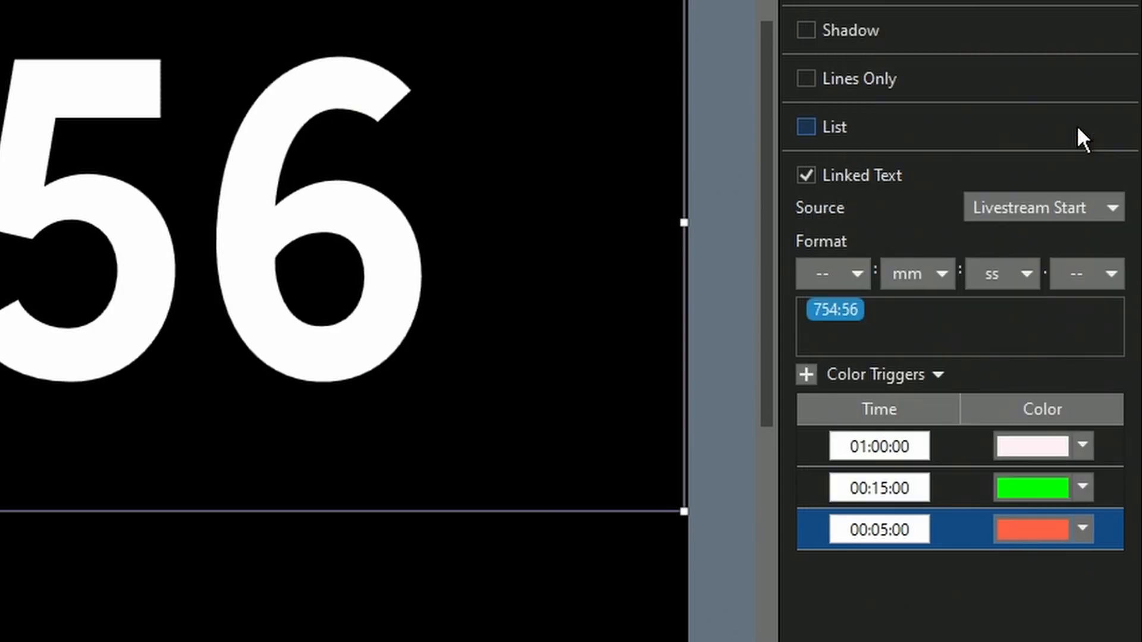
Add a fourth color trigger at 00:01:00 with pure red.
left_click(807, 374)
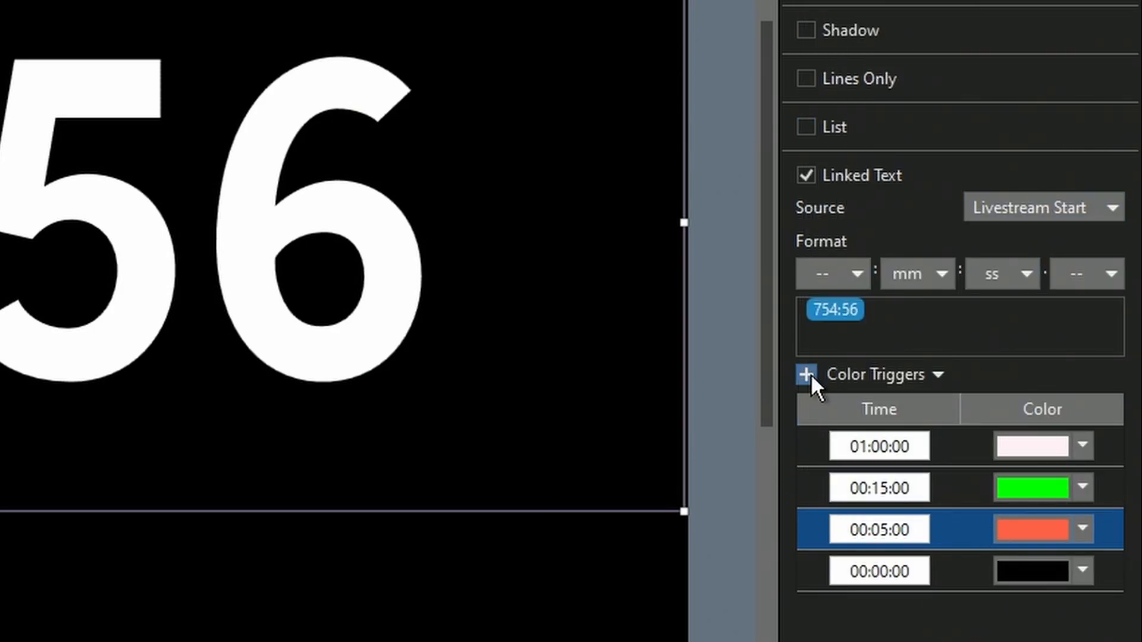
left_click(884, 571)
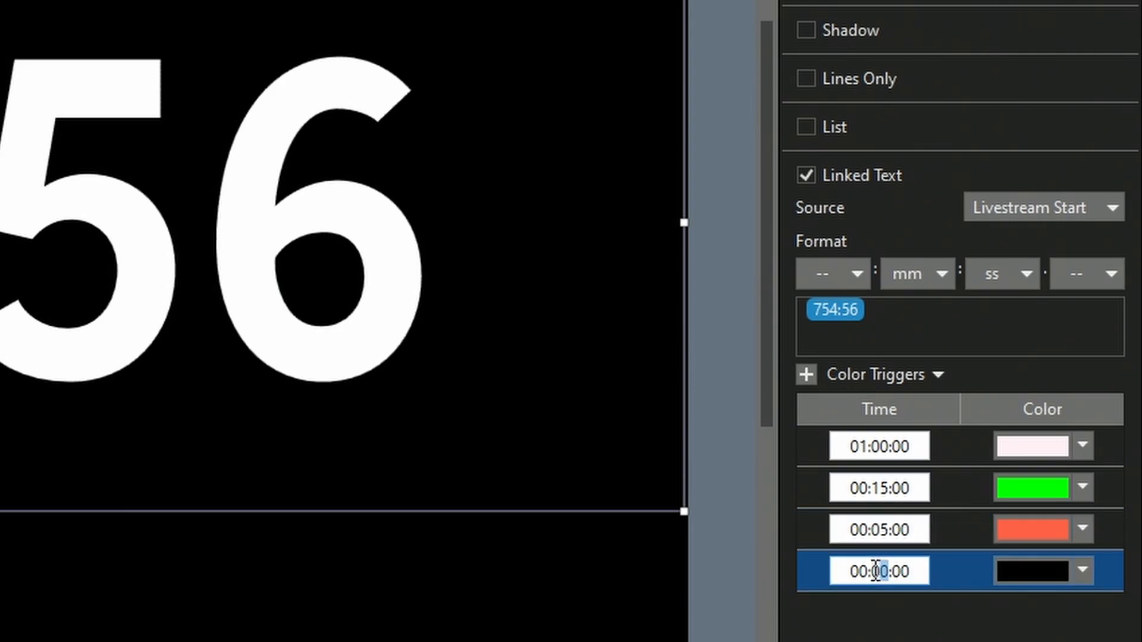
type("1")
left_click_drag(902, 571, 895, 572)
left_click(1082, 571)
left_click(966, 160)
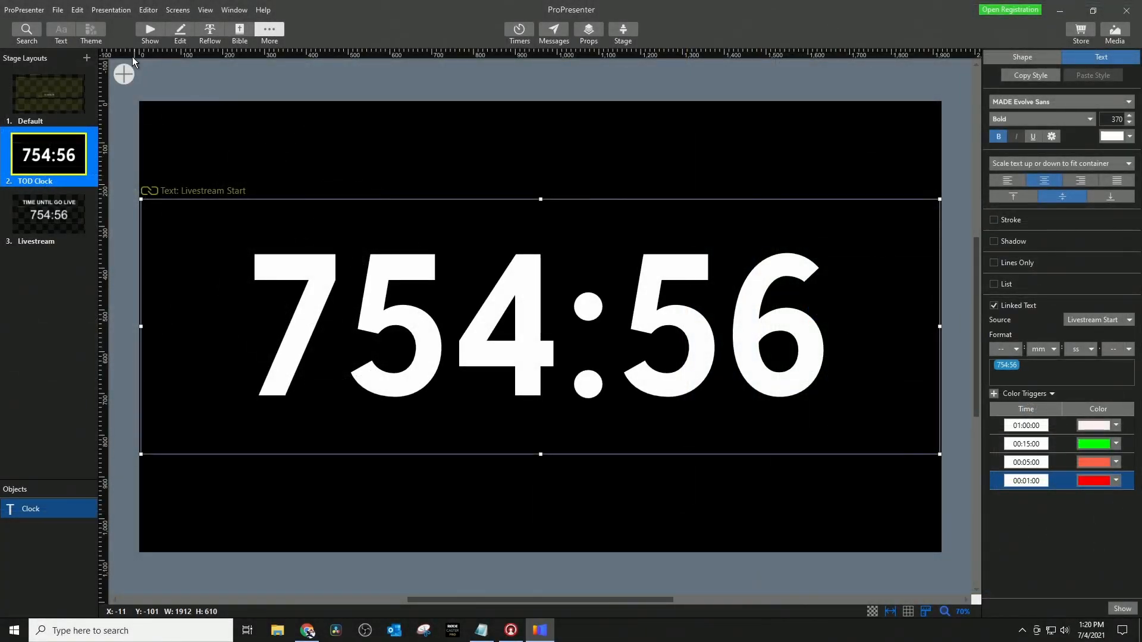
Return to the presentation show view and launch NDI Studio Monitor, moving its window toward the middle of the screen.
left_click(147, 27)
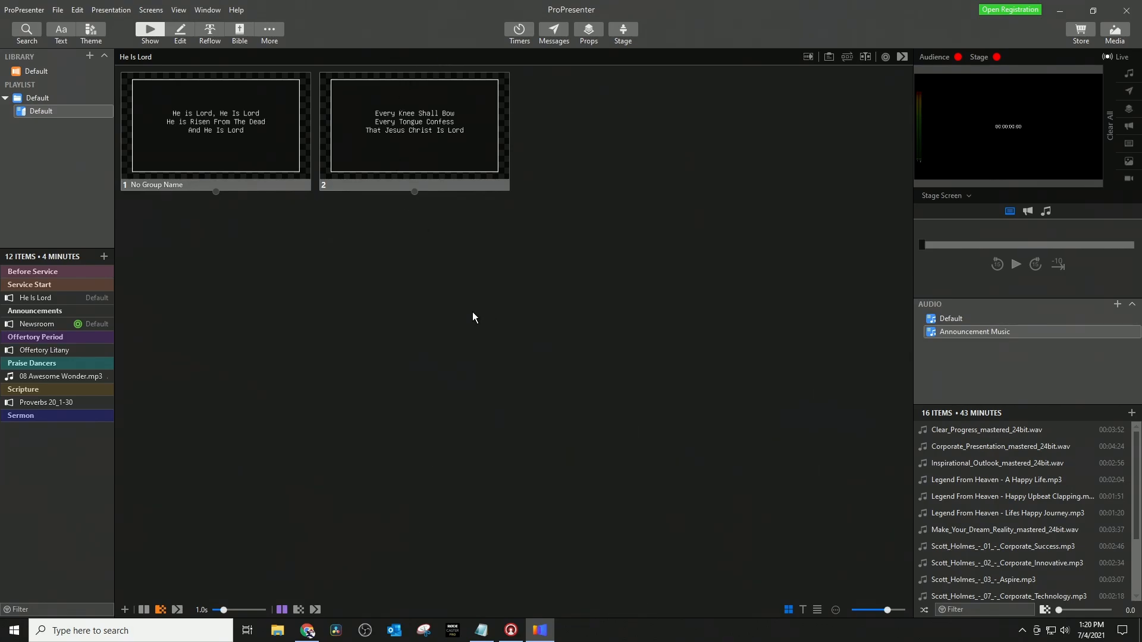
key("super")
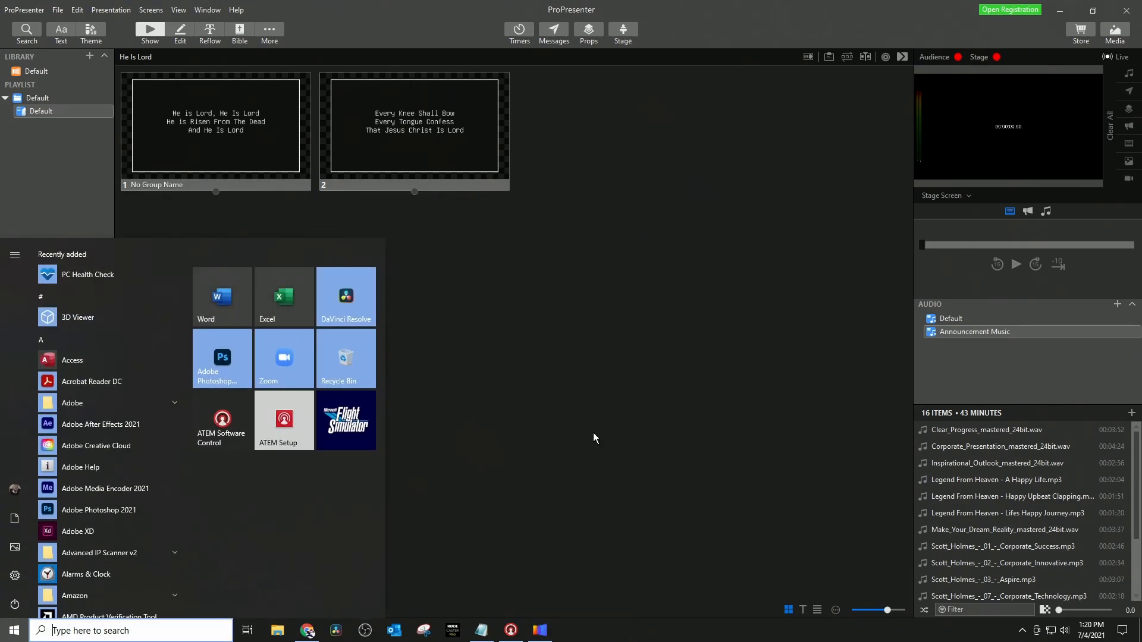
type("su")
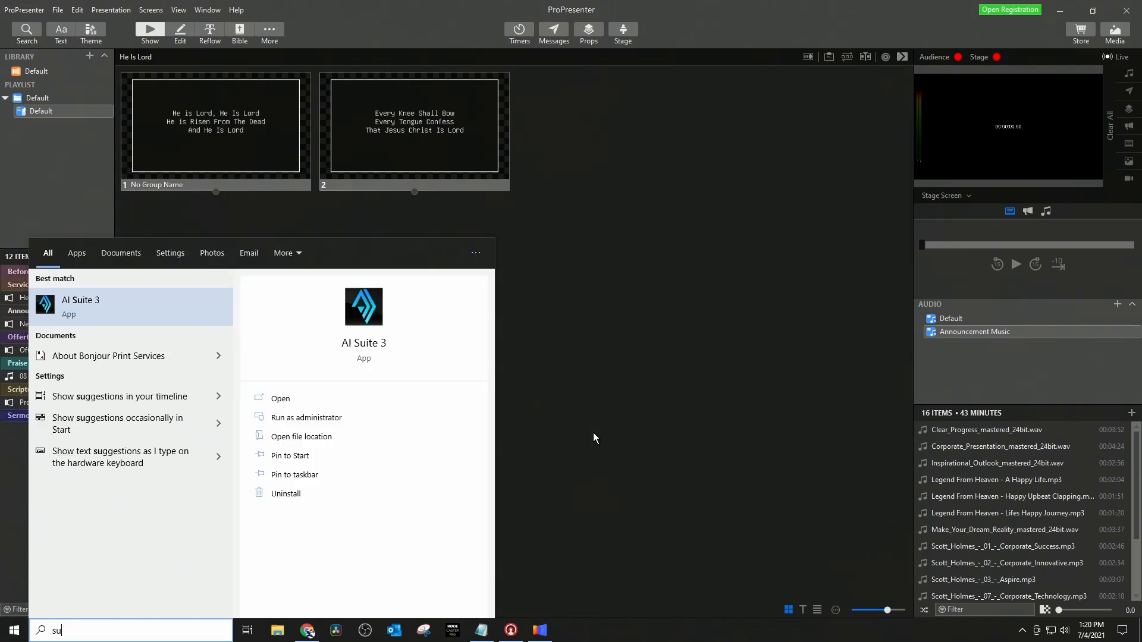
key("BackSpace")
type("tud")
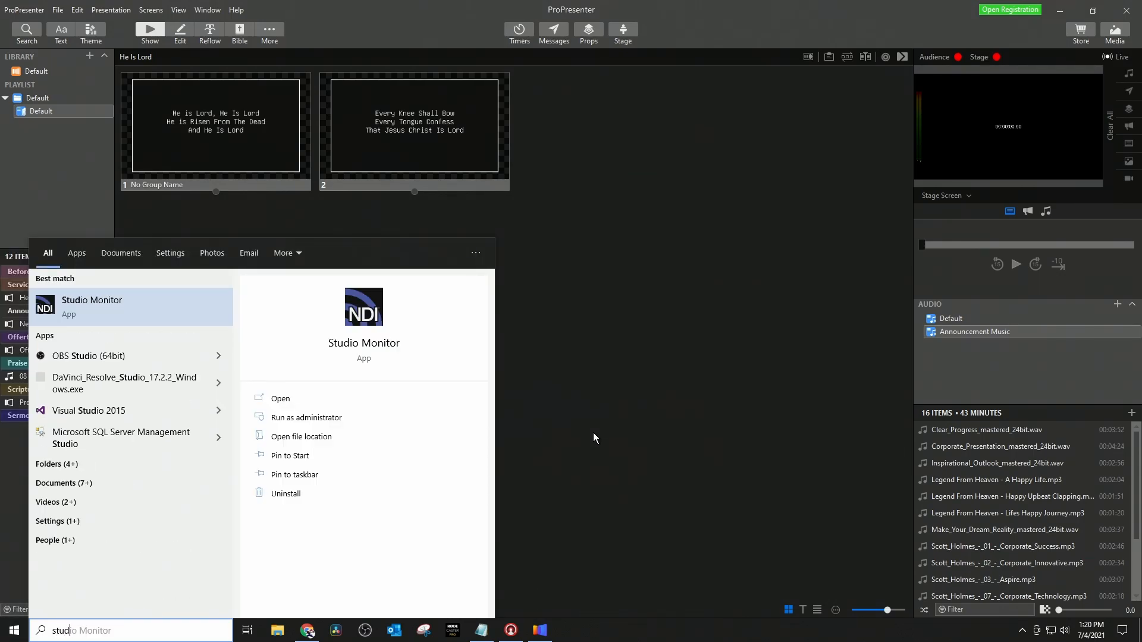
key("Return")
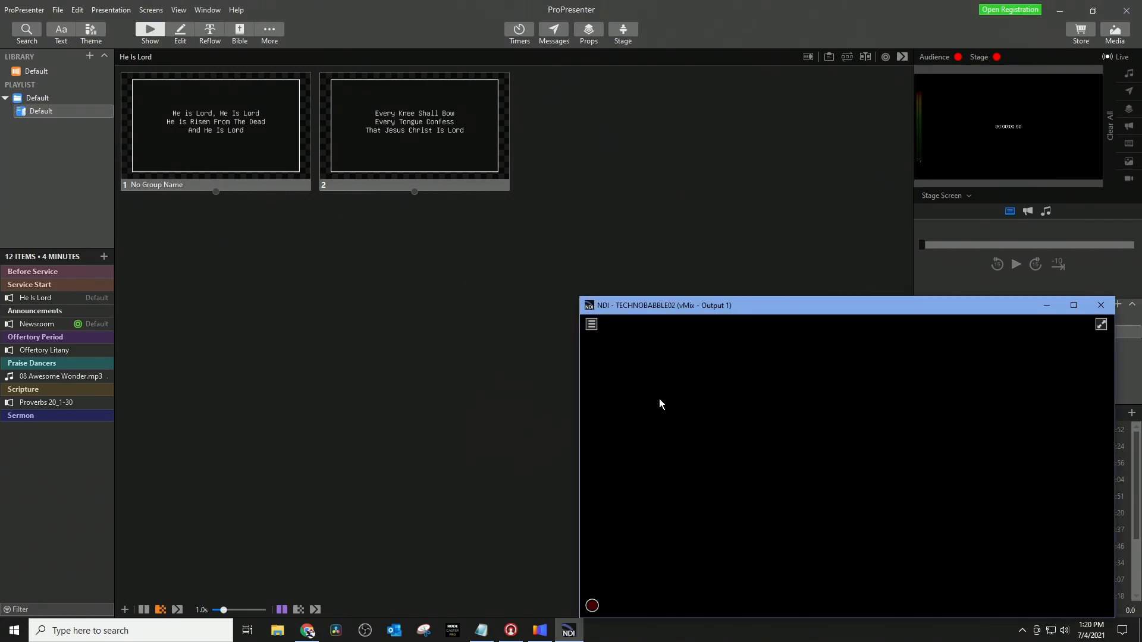
left_click_drag(722, 309, 406, 136)
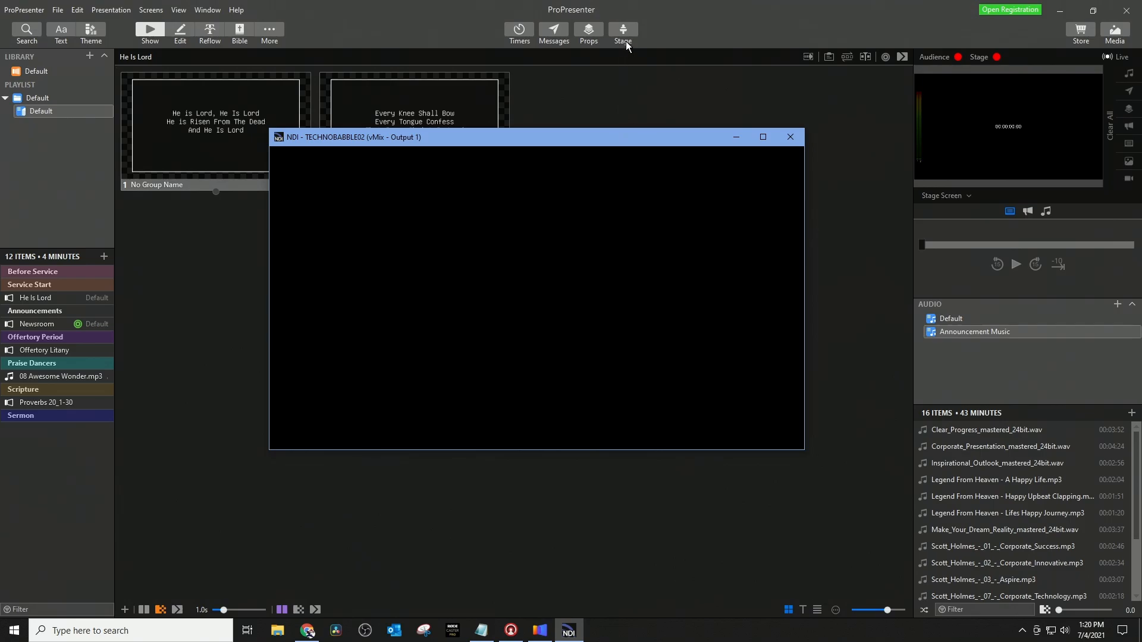
Minimize the NDI monitor and start the Livestream Start timer in ProPresenter.
left_click(526, 29)
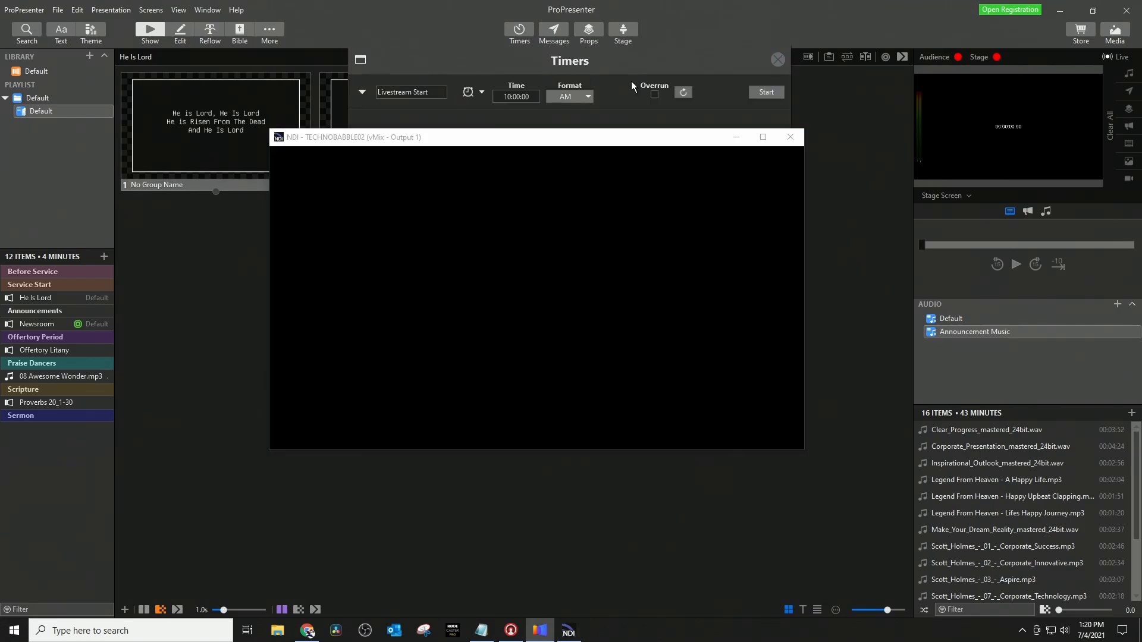
left_click(736, 137)
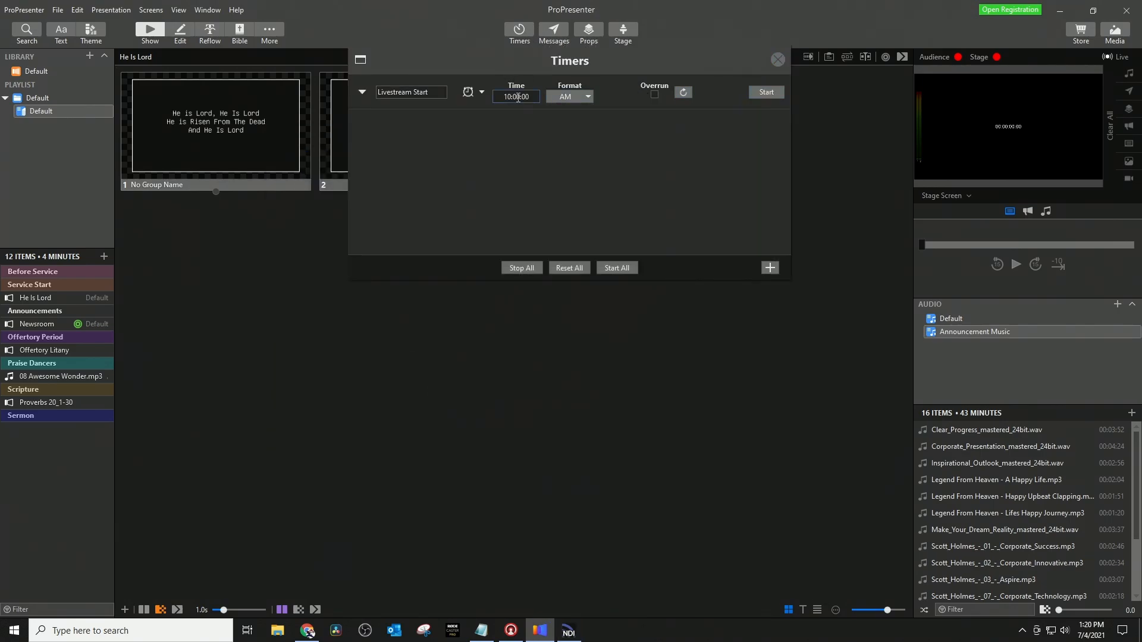
left_click(765, 93)
Restore NDI Studio Monitor below the timer settings and switch its source to "shared countdown" on TECHNOBABBLE01.
left_click(569, 631)
left_click_drag(531, 136, 560, 204)
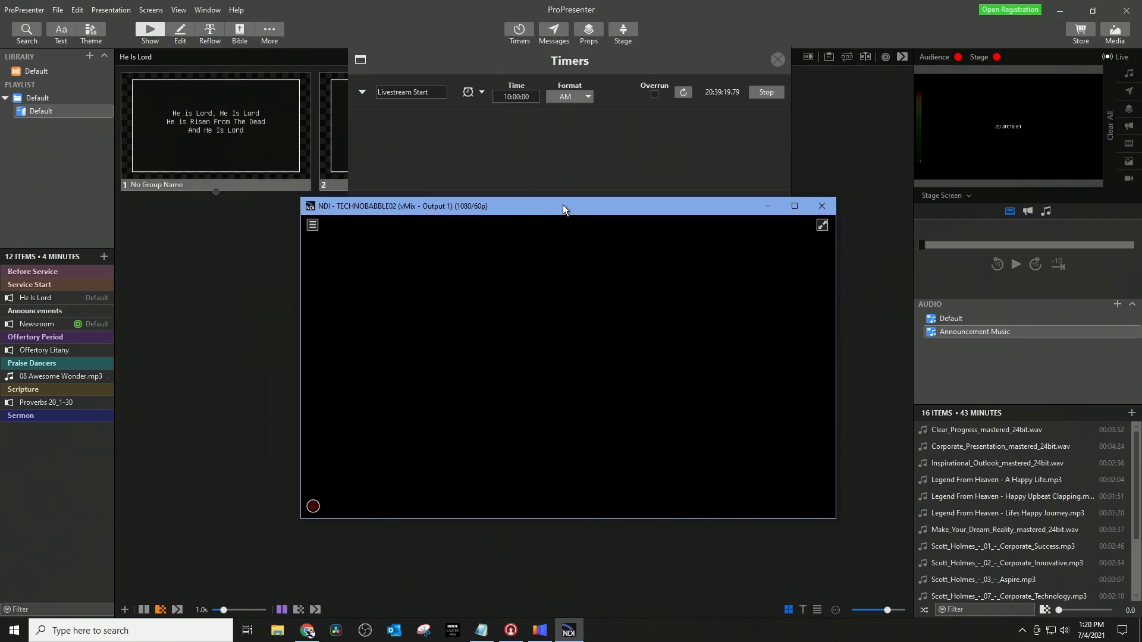
right_click(502, 292)
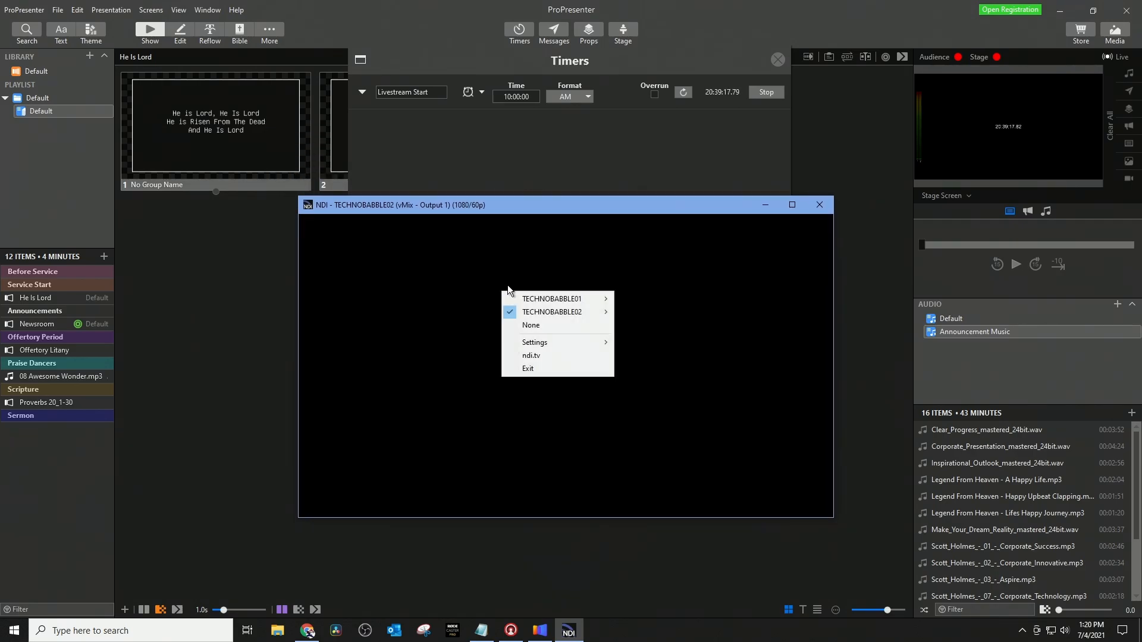
mouse_move(524, 300)
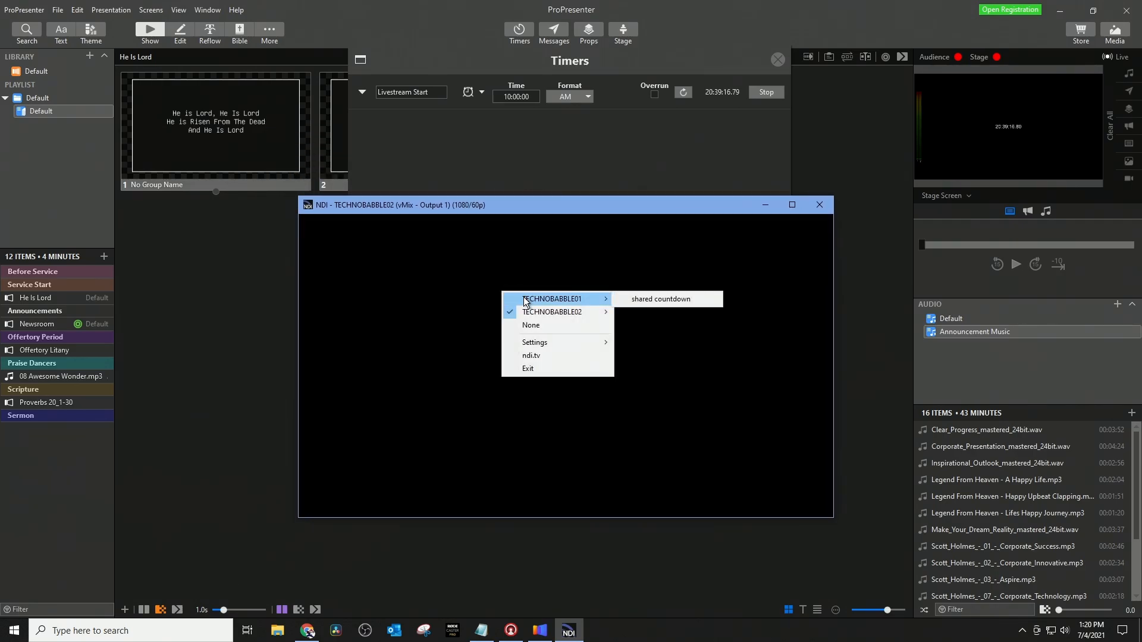
left_click(644, 302)
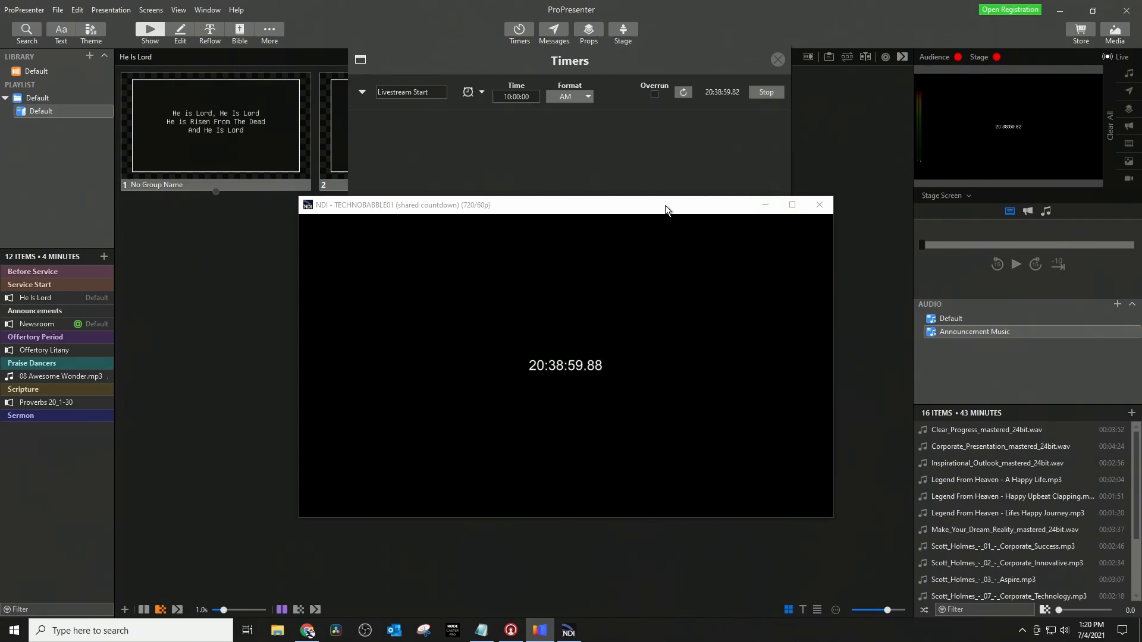
Move the NDI monitor window out of the way and close ProPresenter's timers window.
left_click_drag(633, 207, 1141, 266)
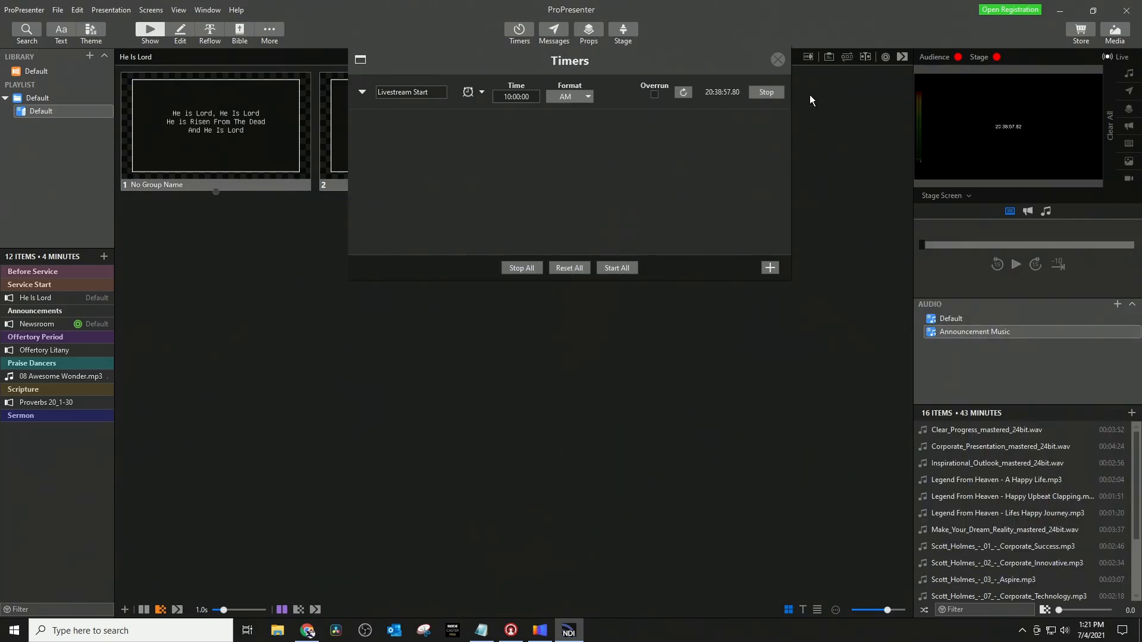
left_click(777, 60)
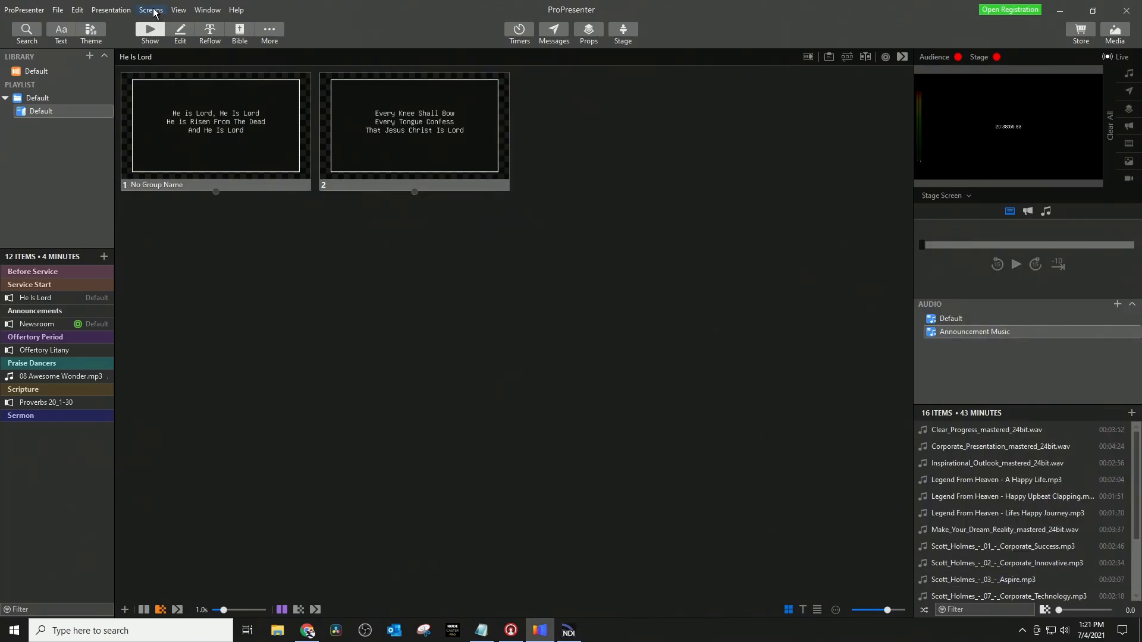
Assign the TOD Clock layout to Stage Screen 1.
left_click(154, 10)
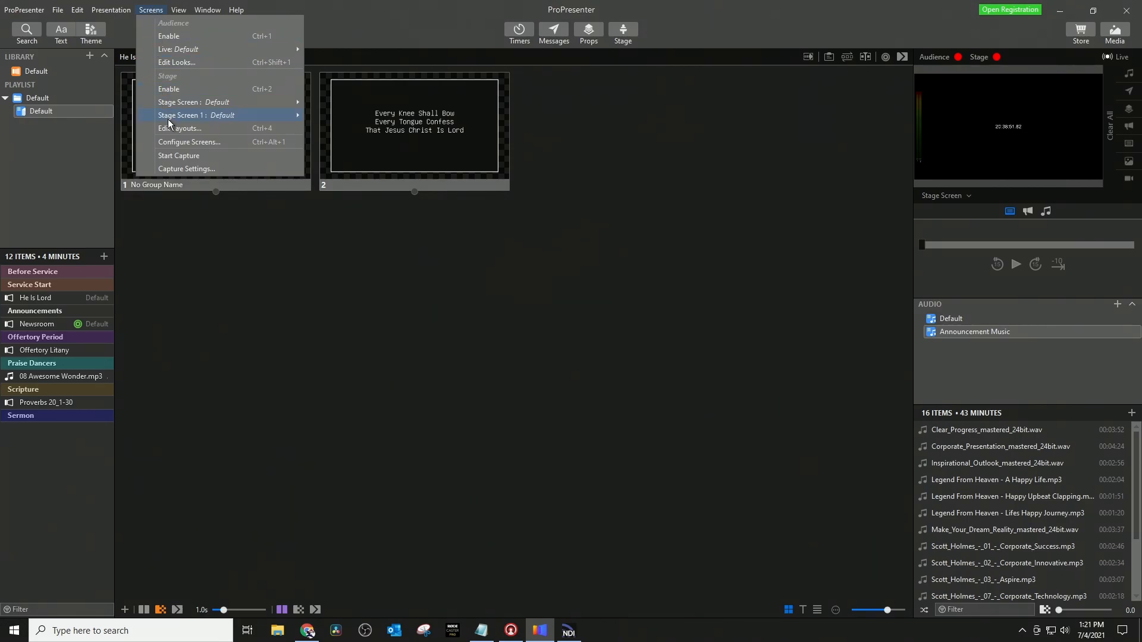
mouse_move(171, 117)
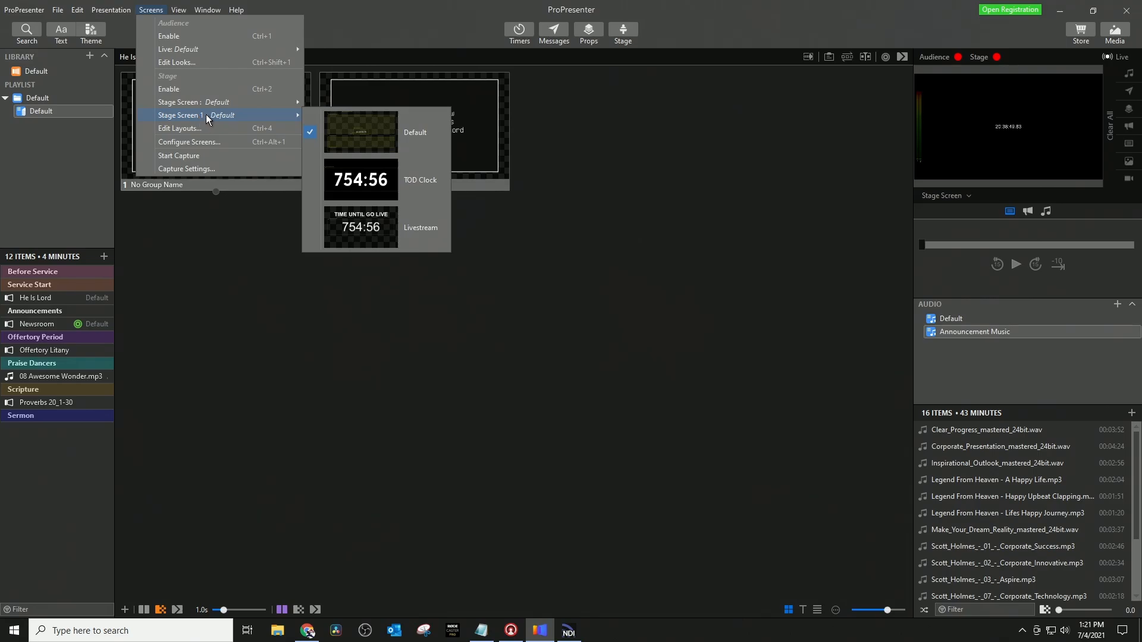
left_click(362, 183)
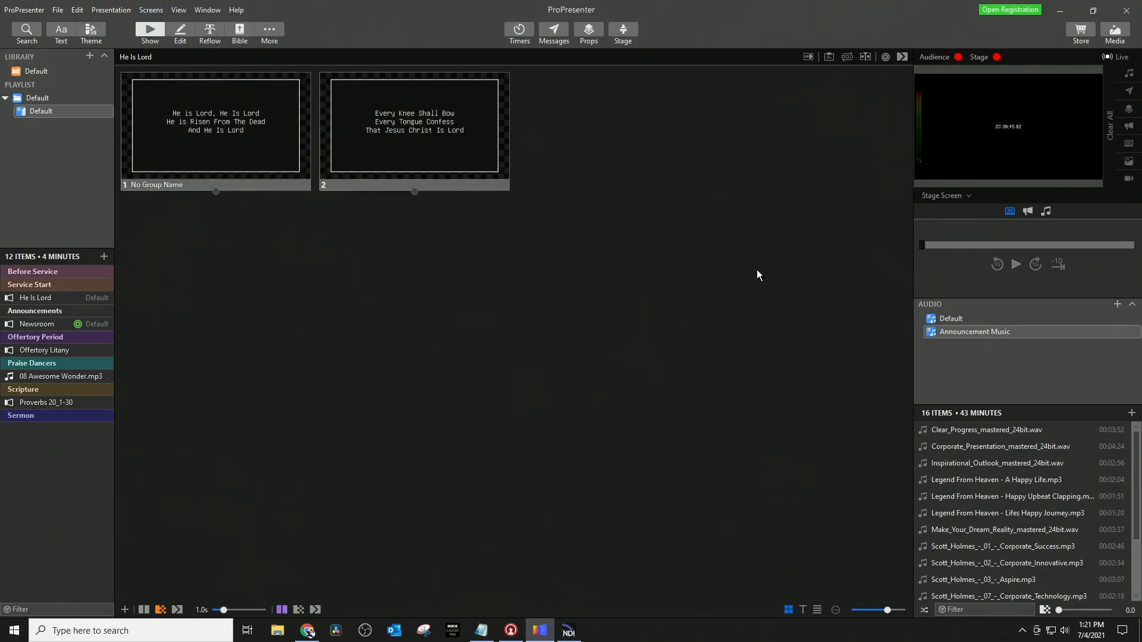
Restore NDI Studio Monitor, minimize ProPresenter, and place the monitor window near the middle of the desktop.
left_click(569, 630)
left_click_drag(684, 219, 515, 154)
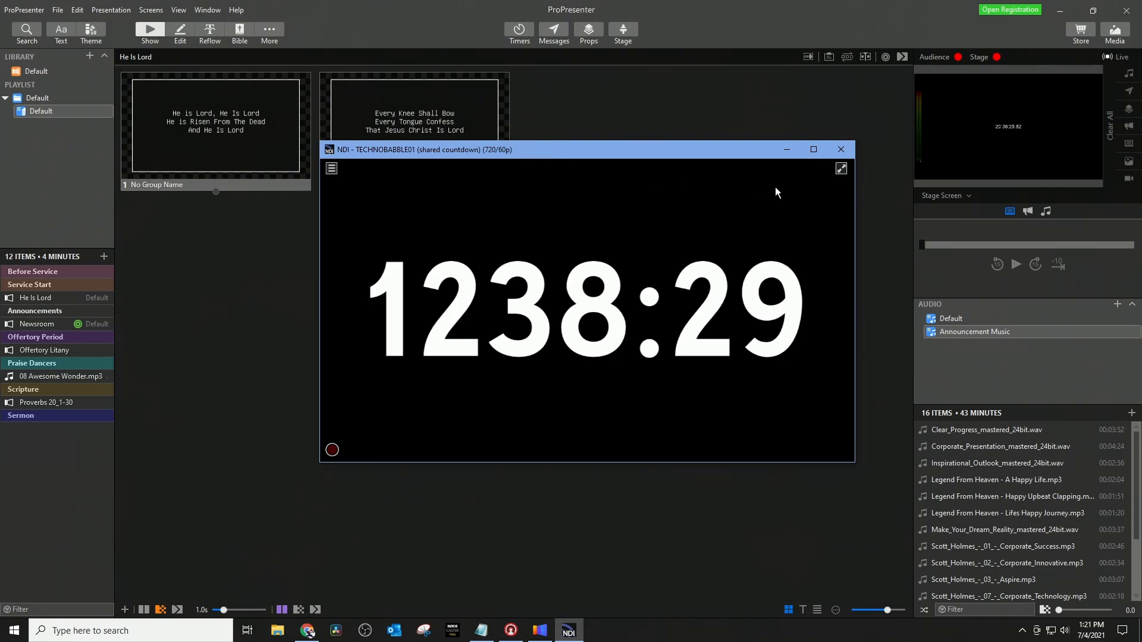
left_click(1059, 11)
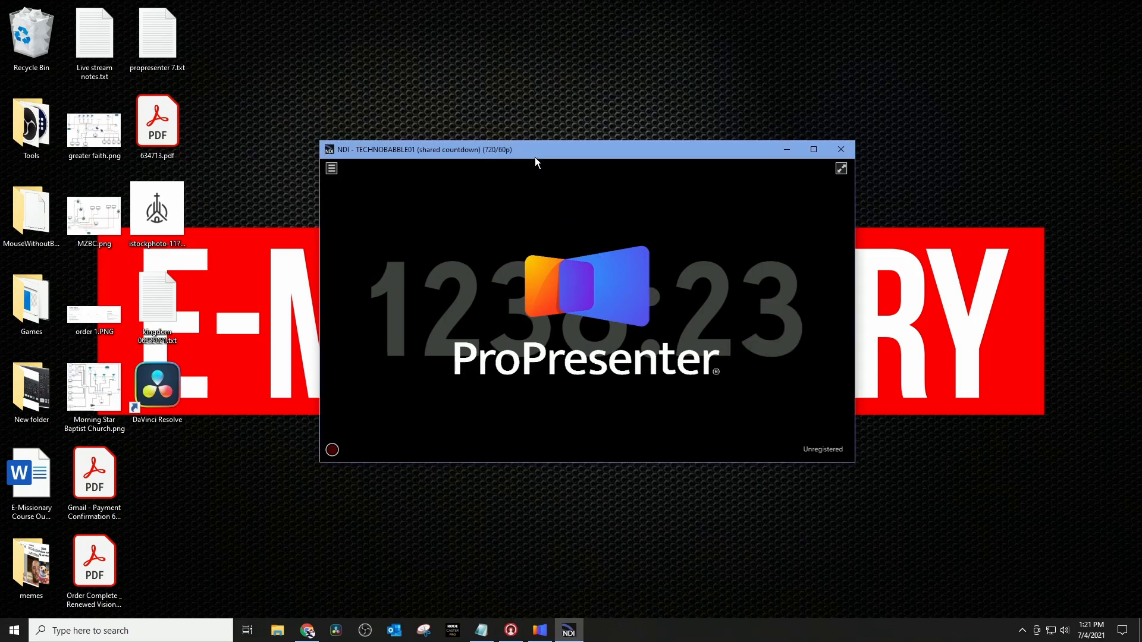
left_click_drag(535, 159, 553, 133)
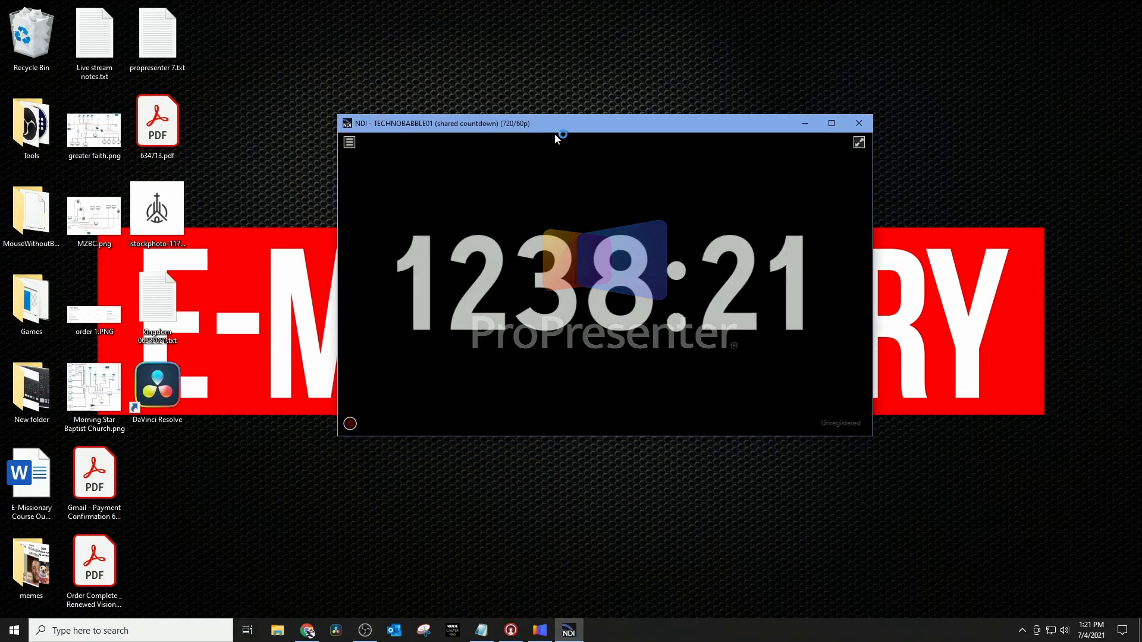
mouse_move(559, 126)
left_mouse_down()
mouse_move(622, 136)
mouse_move(1139, 348)
mouse_move(586, 155)
mouse_move(544, 117)
left_mouse_up()
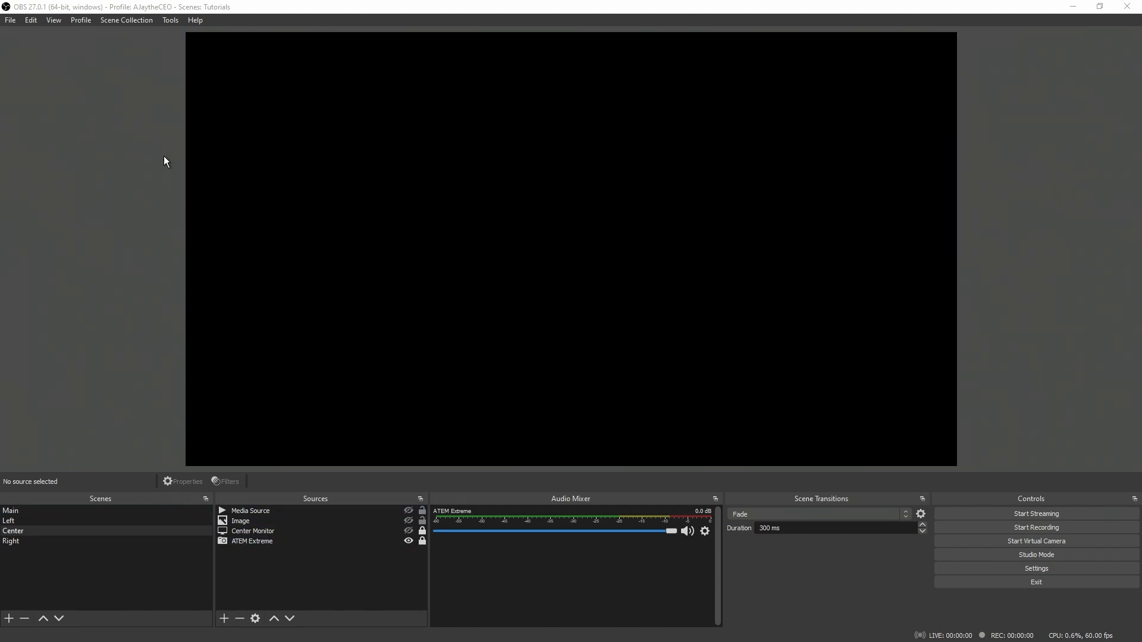
In OBS, switch to the Media Ministry scene collection and dismiss the missing files dialog without relinking.
left_click(136, 19)
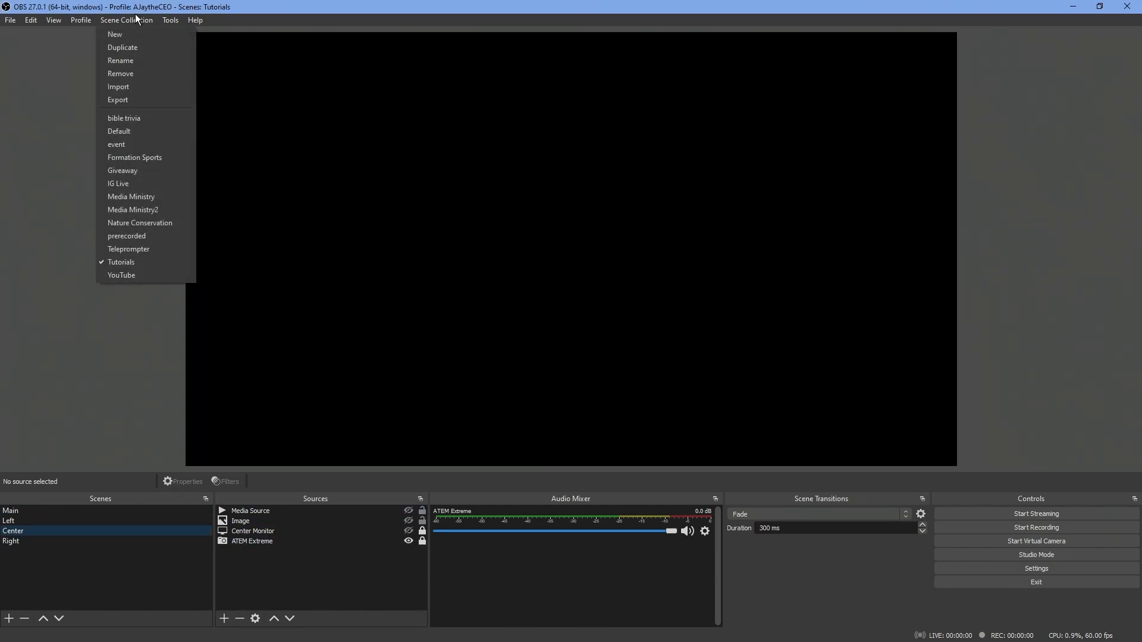
left_click(144, 197)
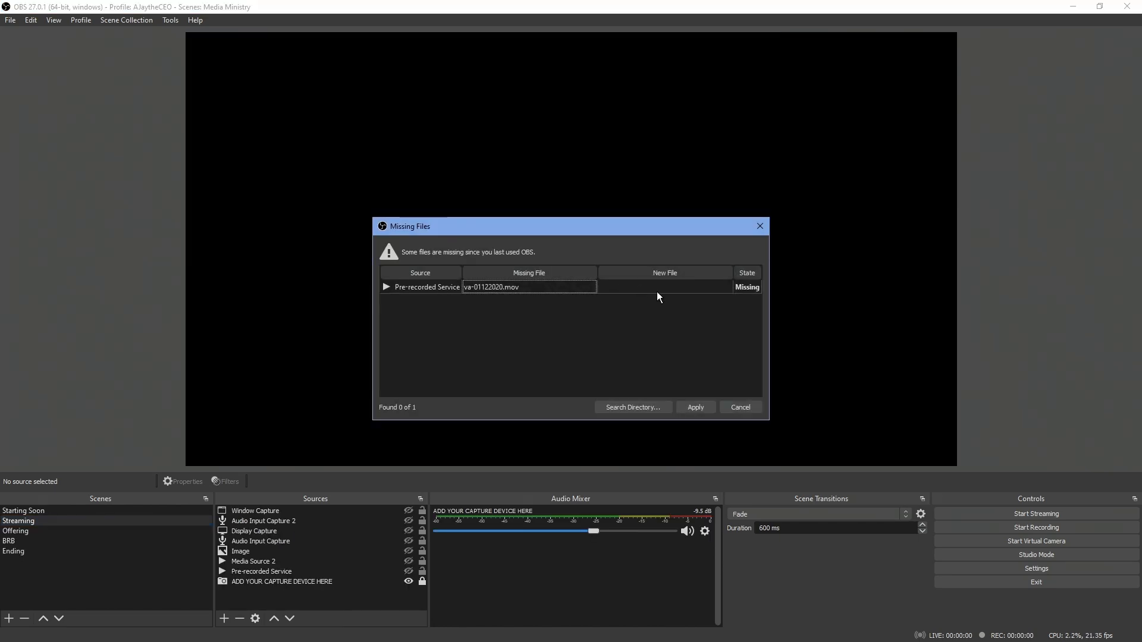
left_click(739, 408)
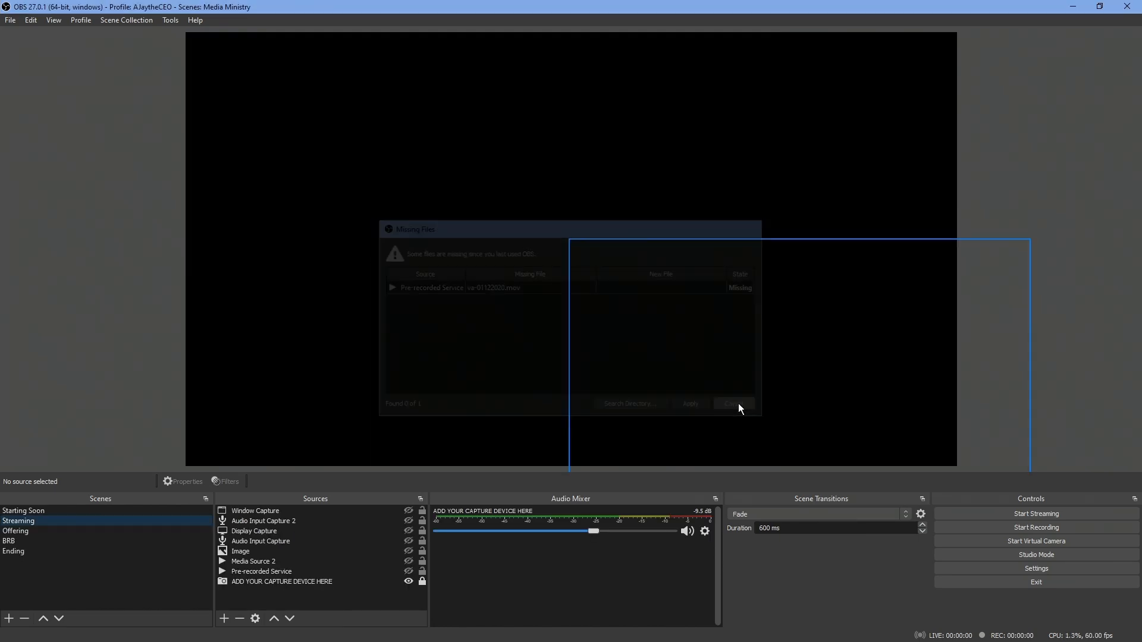
Open the Starting Soon scene and hide its Live Stream Intro source and Starting Shortly group.
left_click(51, 510)
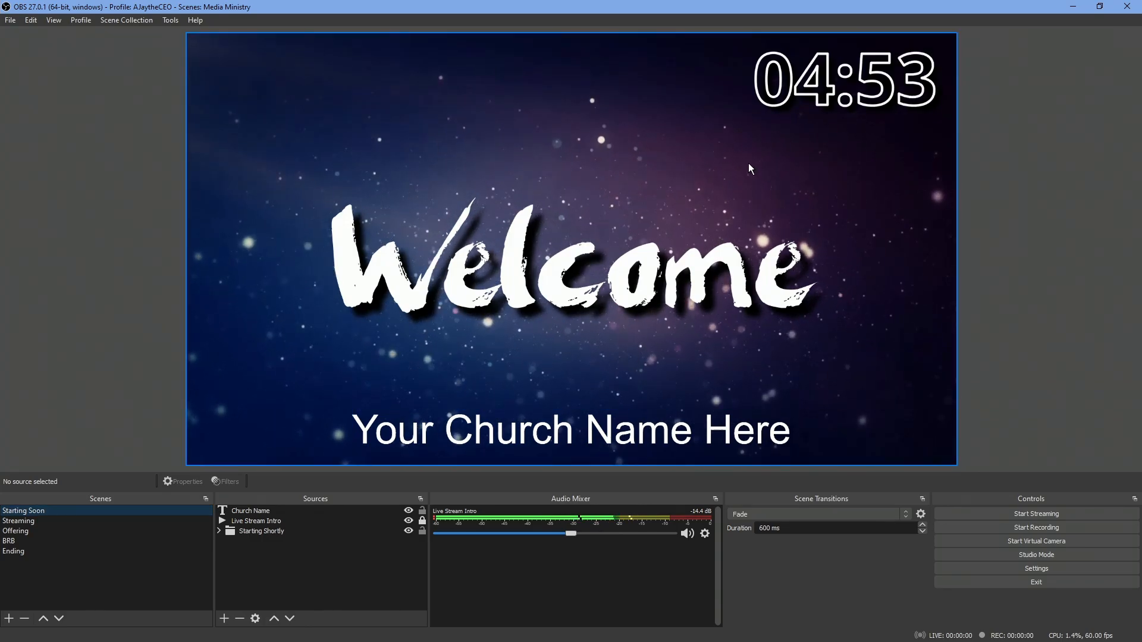
left_click(409, 521)
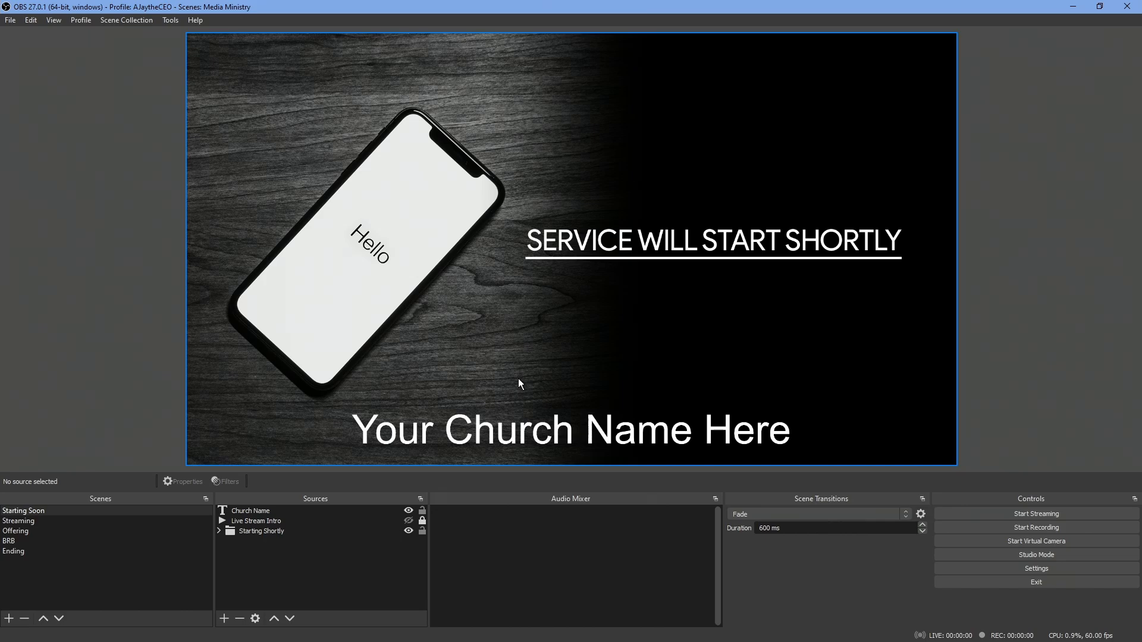
left_click(408, 530)
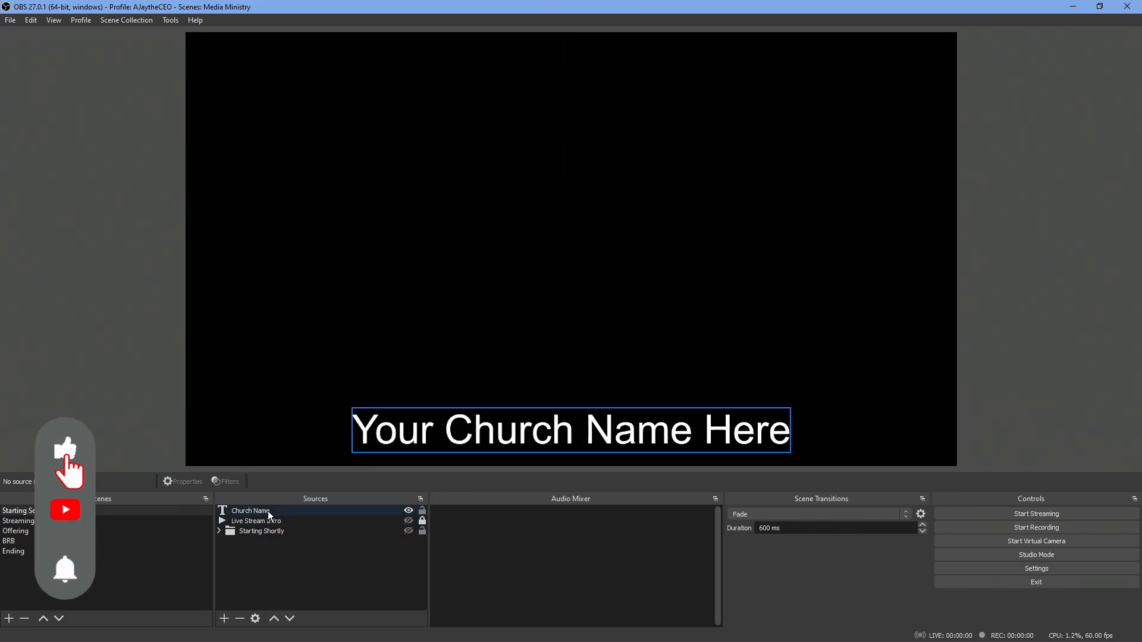
Add an NDI source named "shared countdown" to the scene, receiving TECHNOBABBLE01 (shared countdown).
left_click(217, 608)
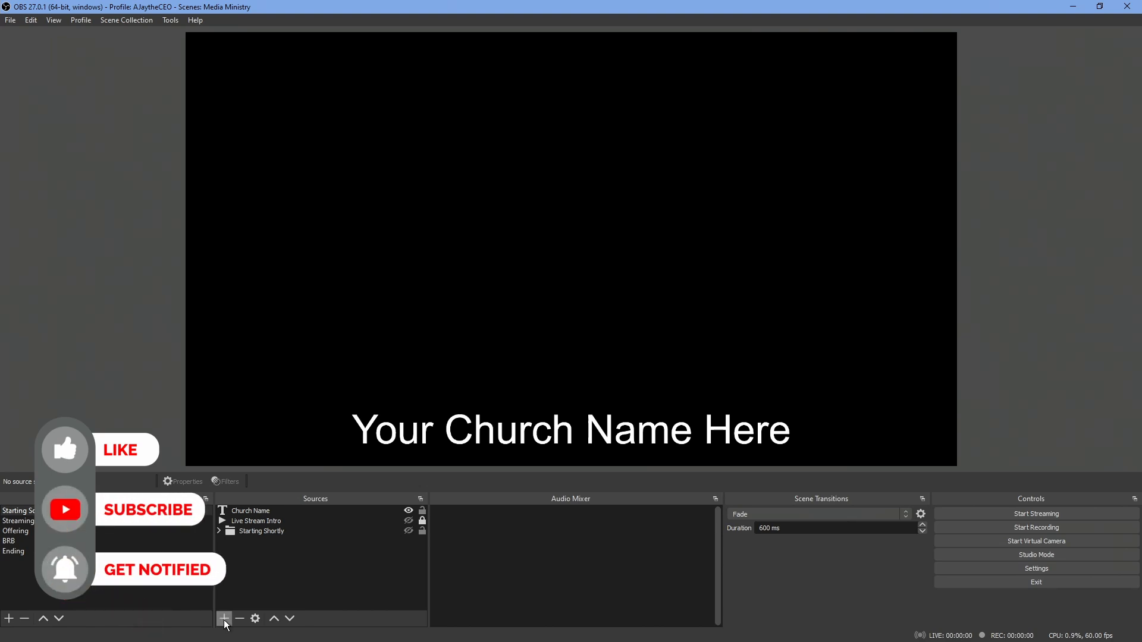
left_click(224, 619)
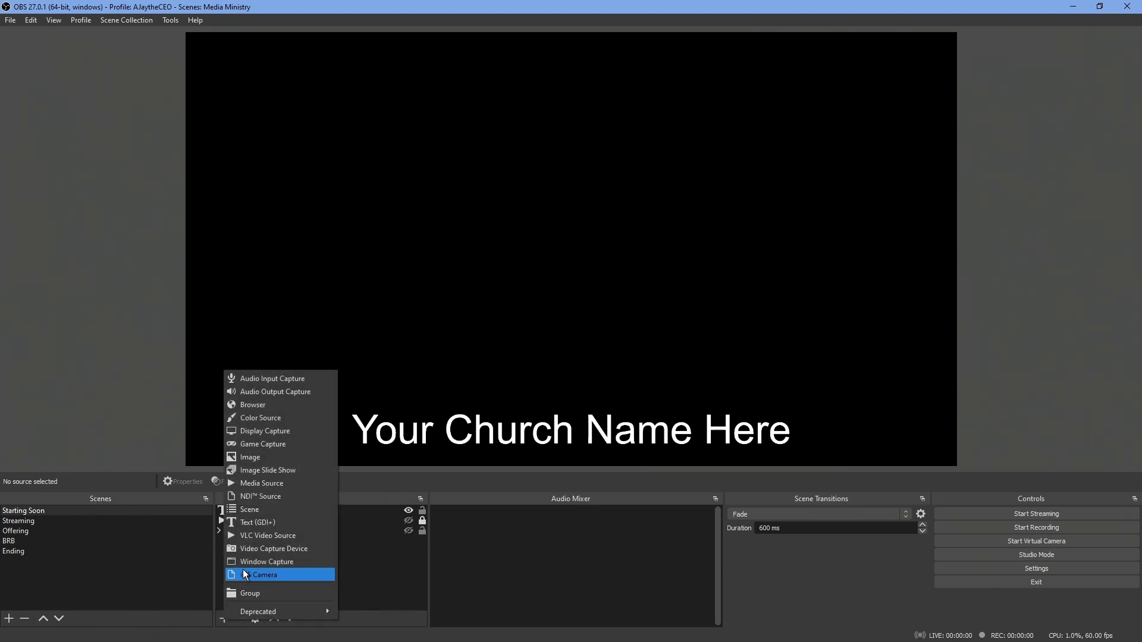
left_click(281, 497)
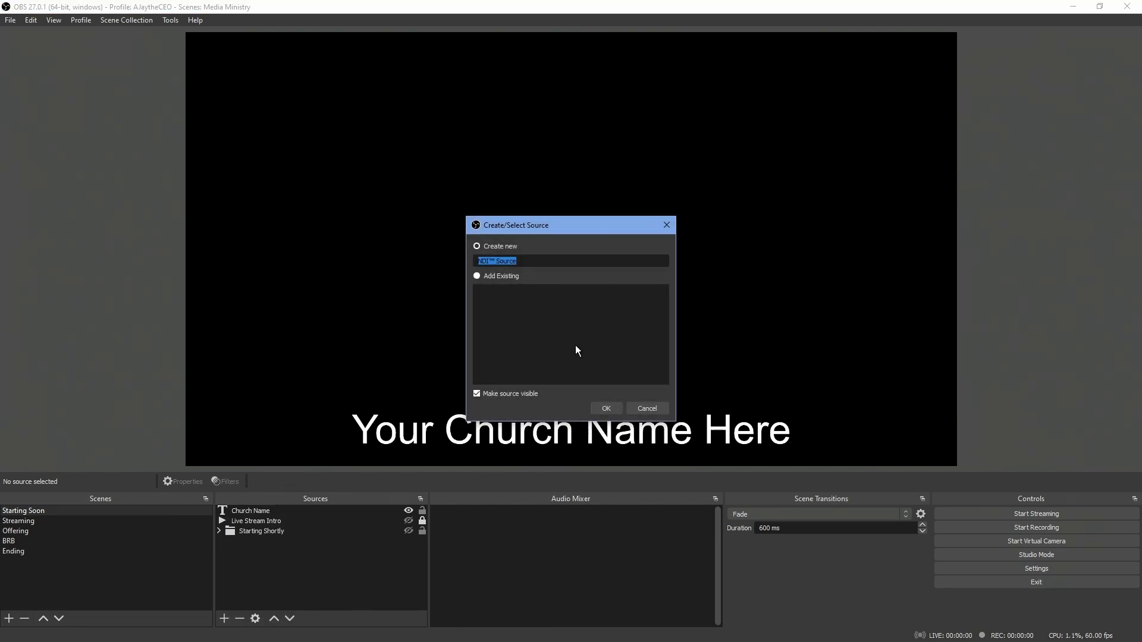
type("shared countdown")
key("Return")
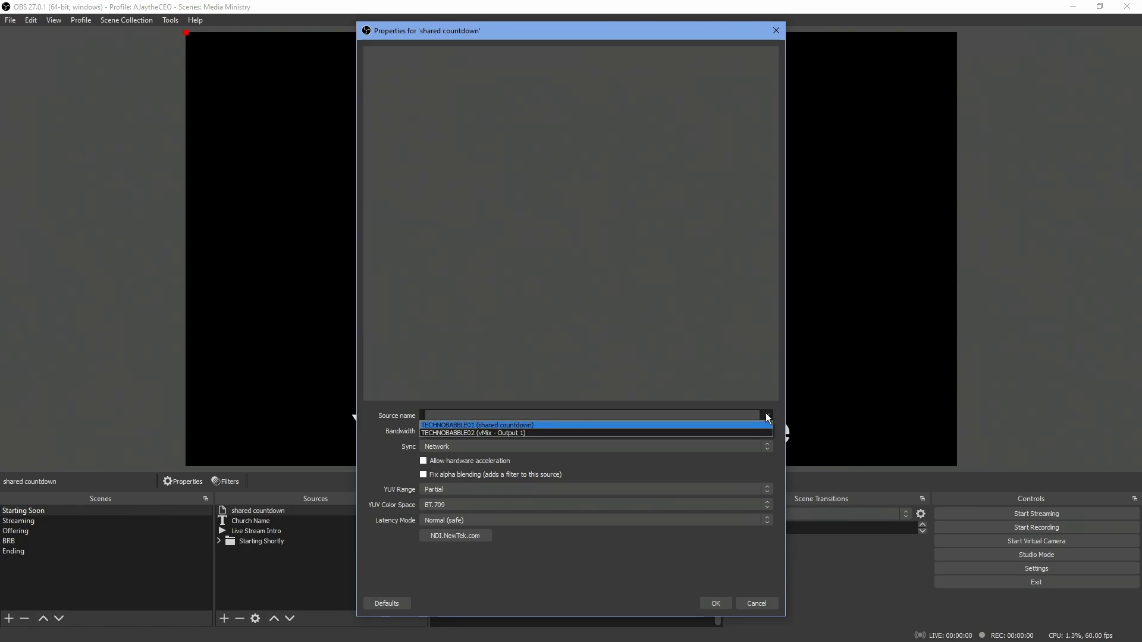
left_click(504, 423)
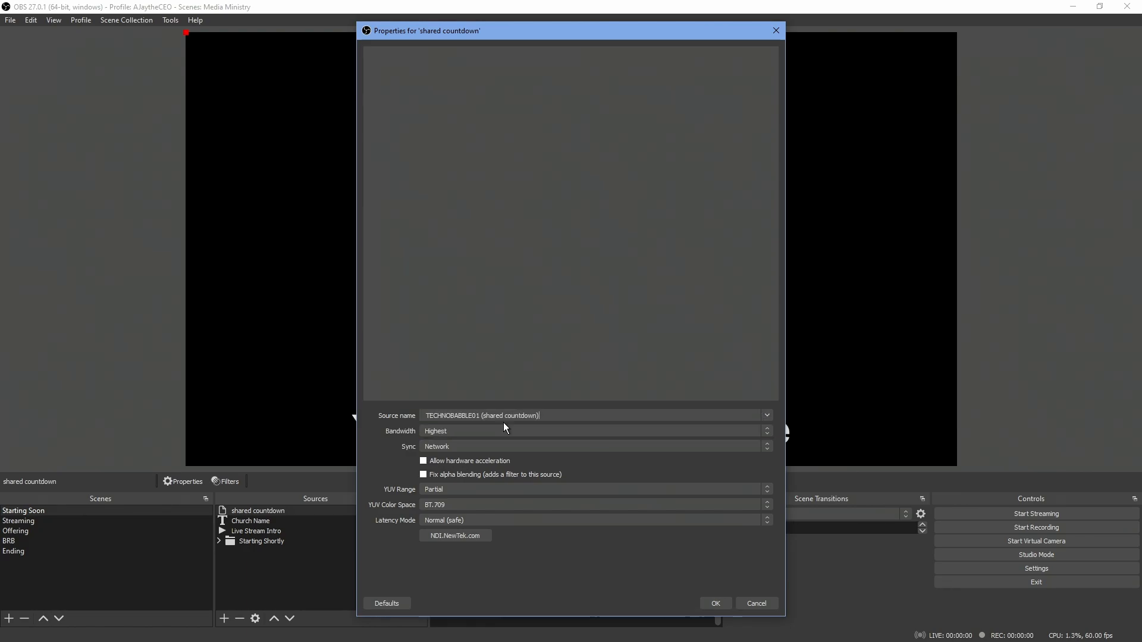
left_click(715, 604)
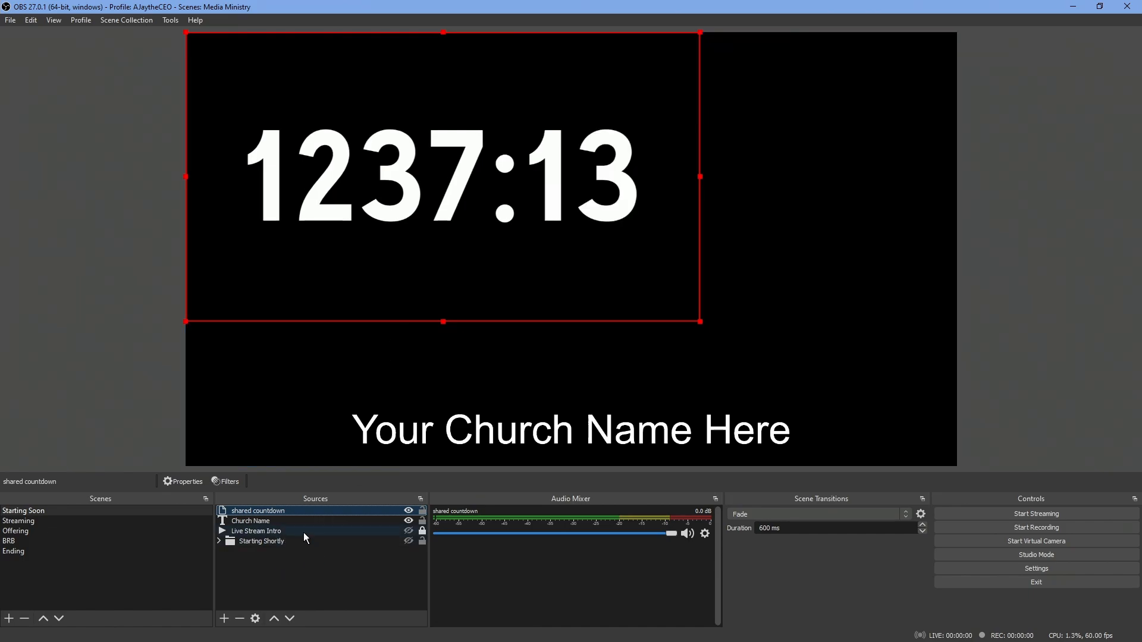
Show the Live Stream Intro source and replace its video with digital-data-transfer-EHCM36D.mov from the backgrounds folder.
left_click(409, 529)
double_click(340, 533)
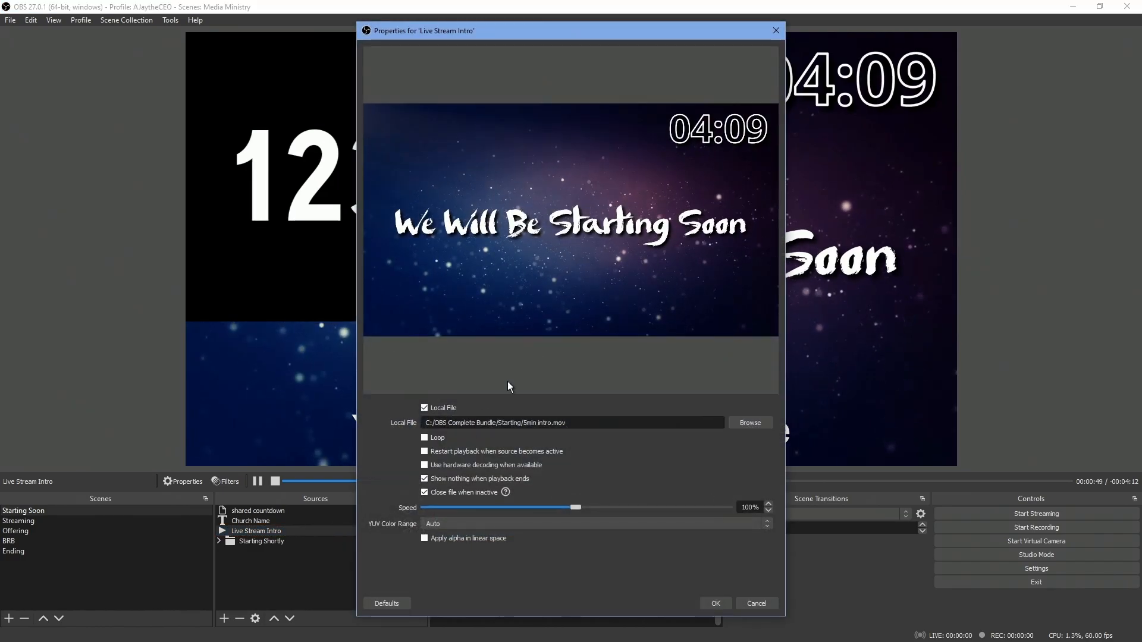
left_click(750, 423)
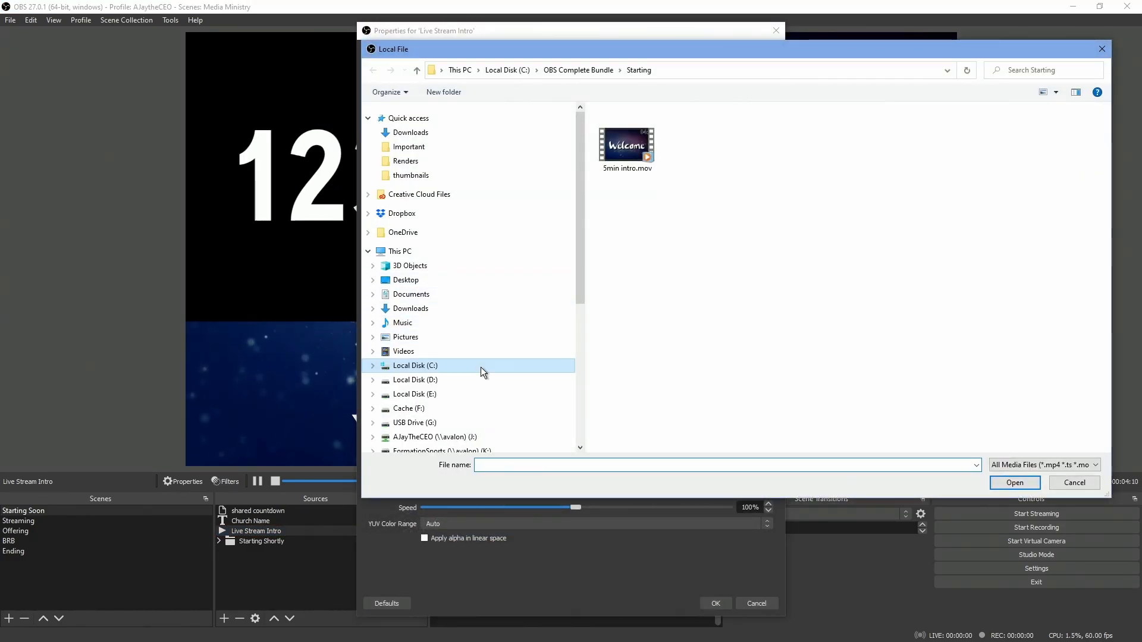
left_click(412, 437)
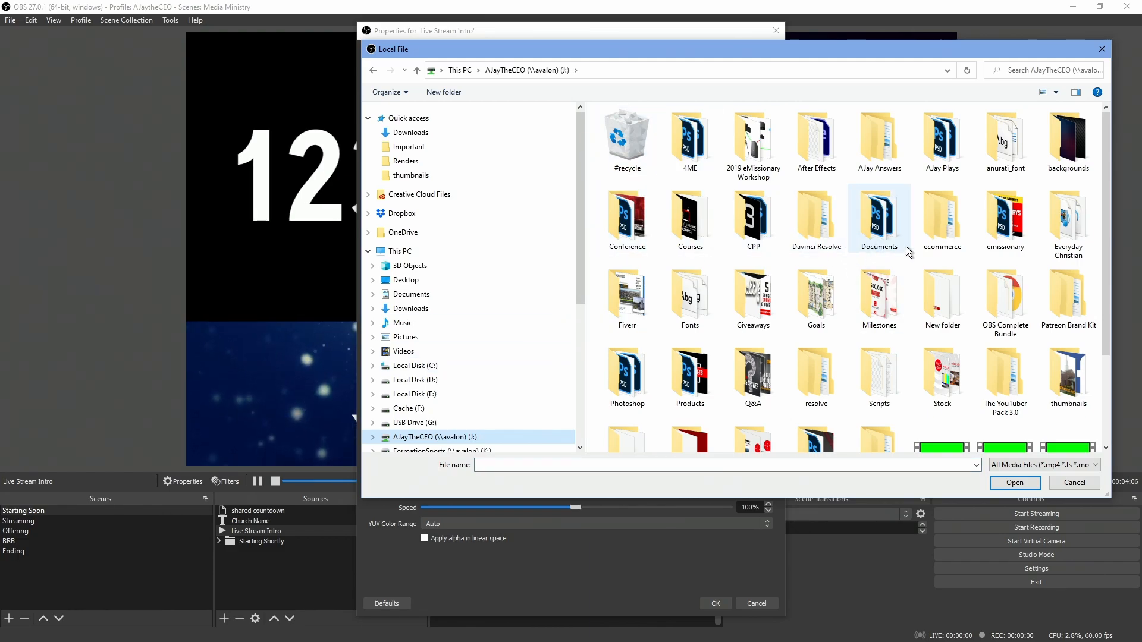
double_click(1063, 152)
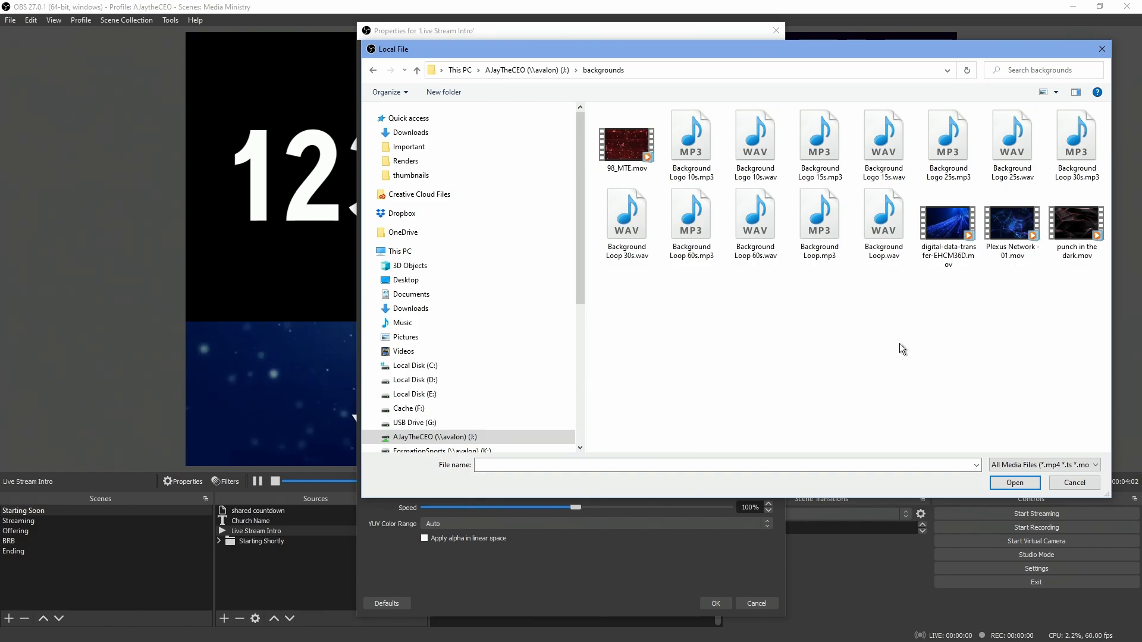
double_click(952, 226)
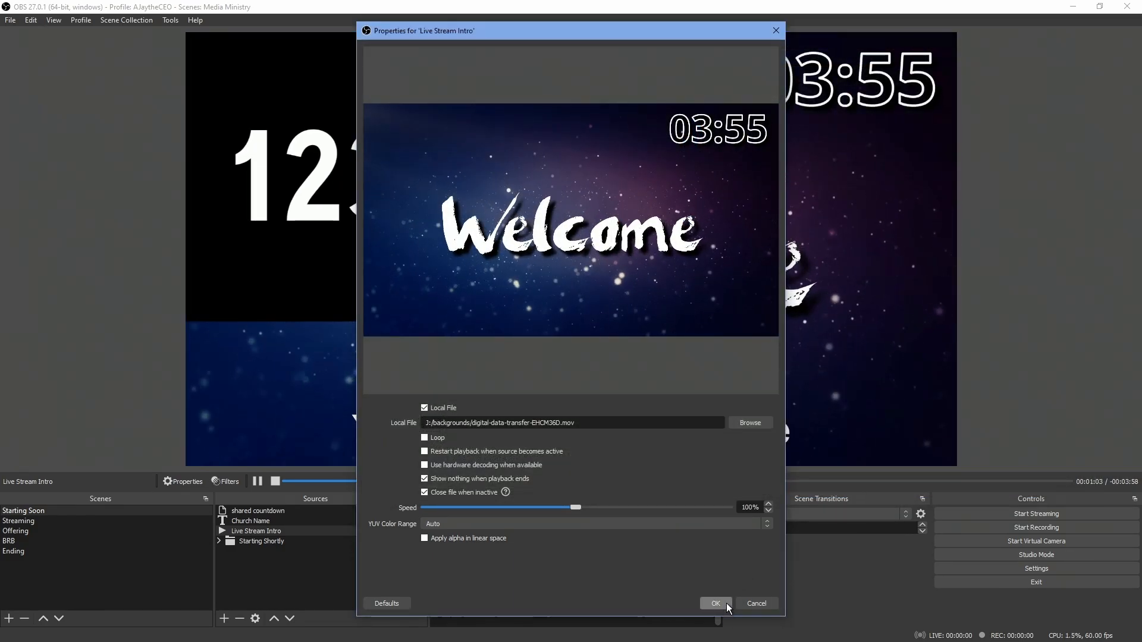
left_click(715, 603)
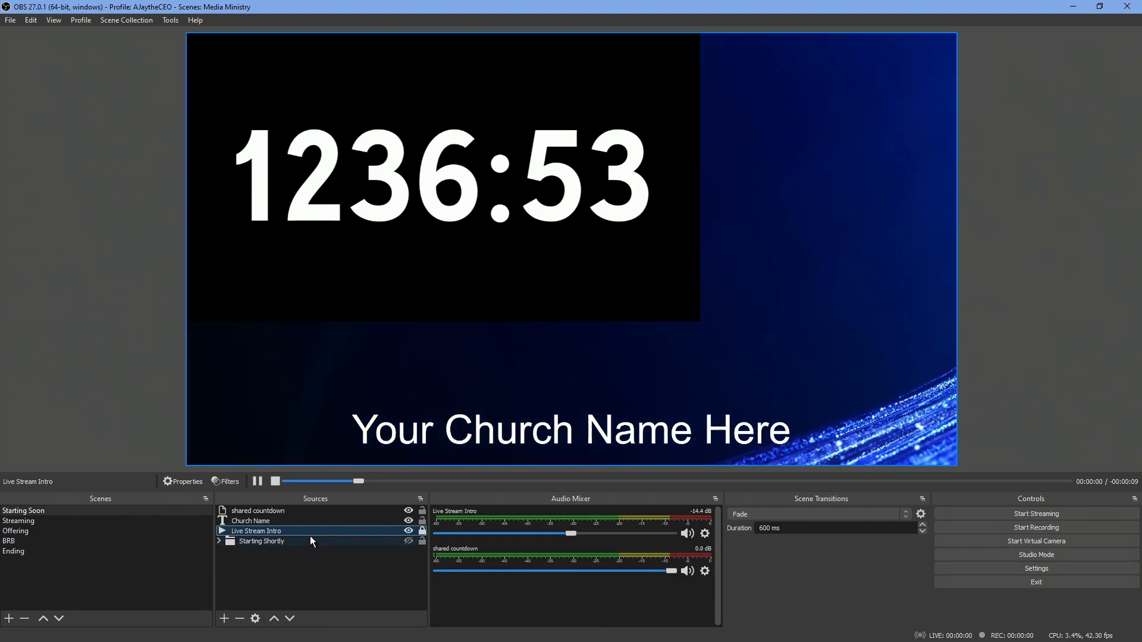
Unlock the Live Stream Intro source, fit it to the screen, and lock it again.
left_click(423, 530)
right_click(391, 530)
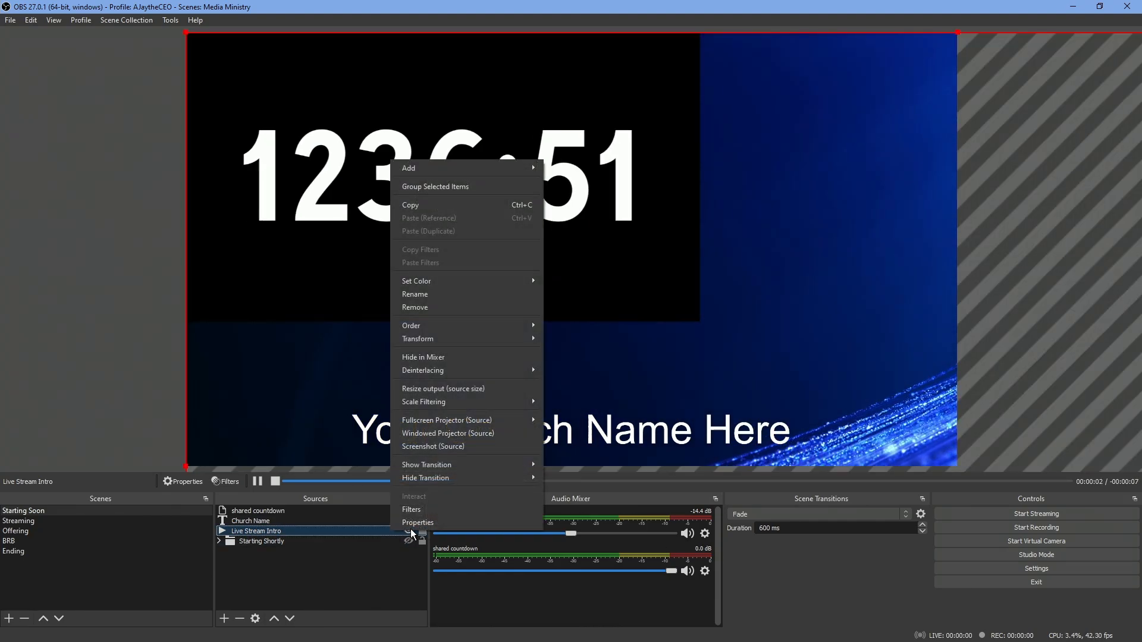
mouse_move(462, 338)
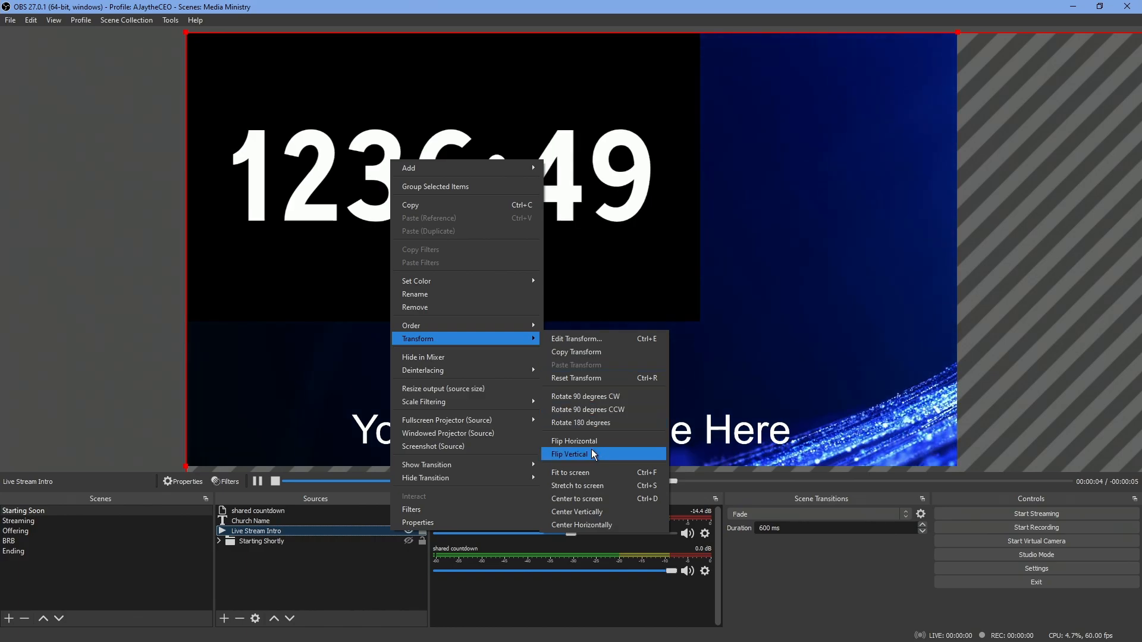
left_click(624, 468)
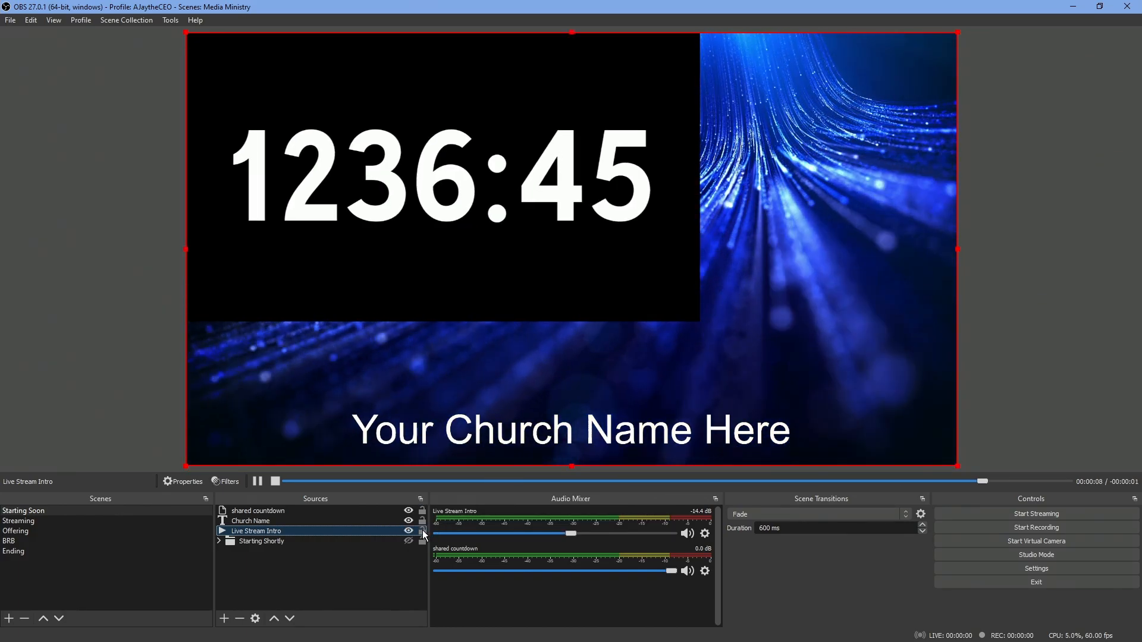
left_click(398, 513)
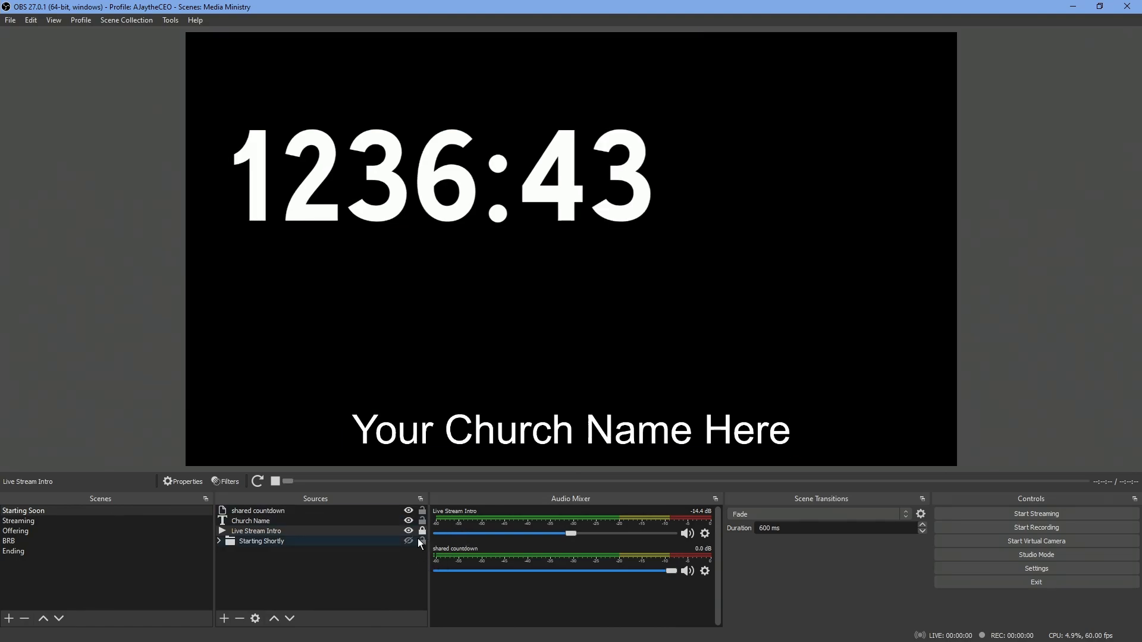
Enable looping for the Live Stream Intro video in its source properties.
left_click(382, 530)
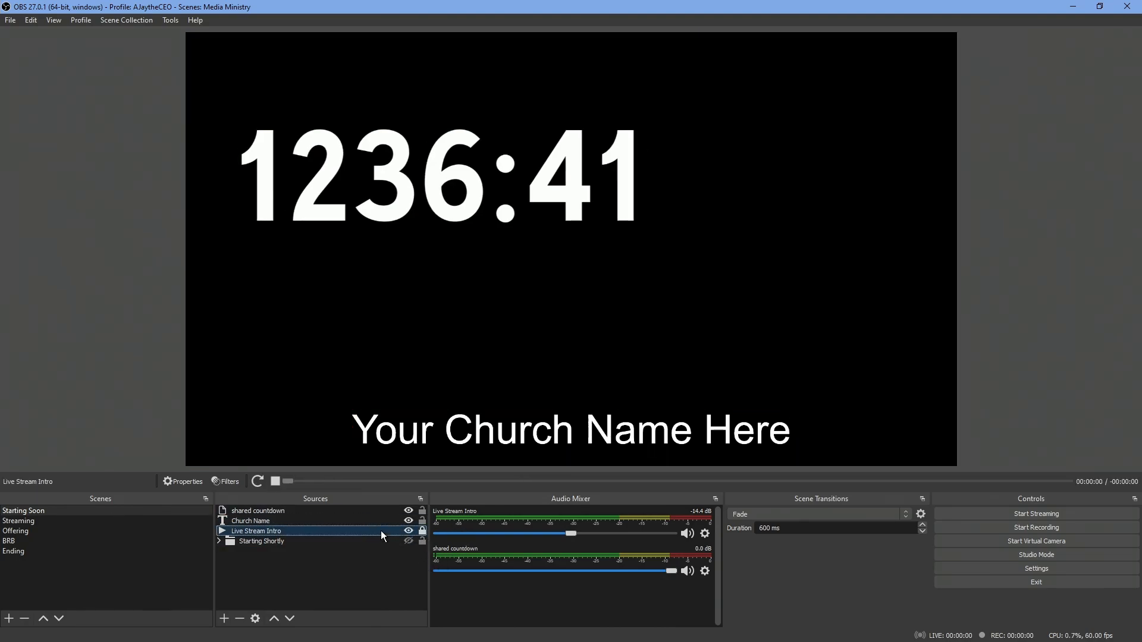
right_click(381, 530)
left_click(414, 524)
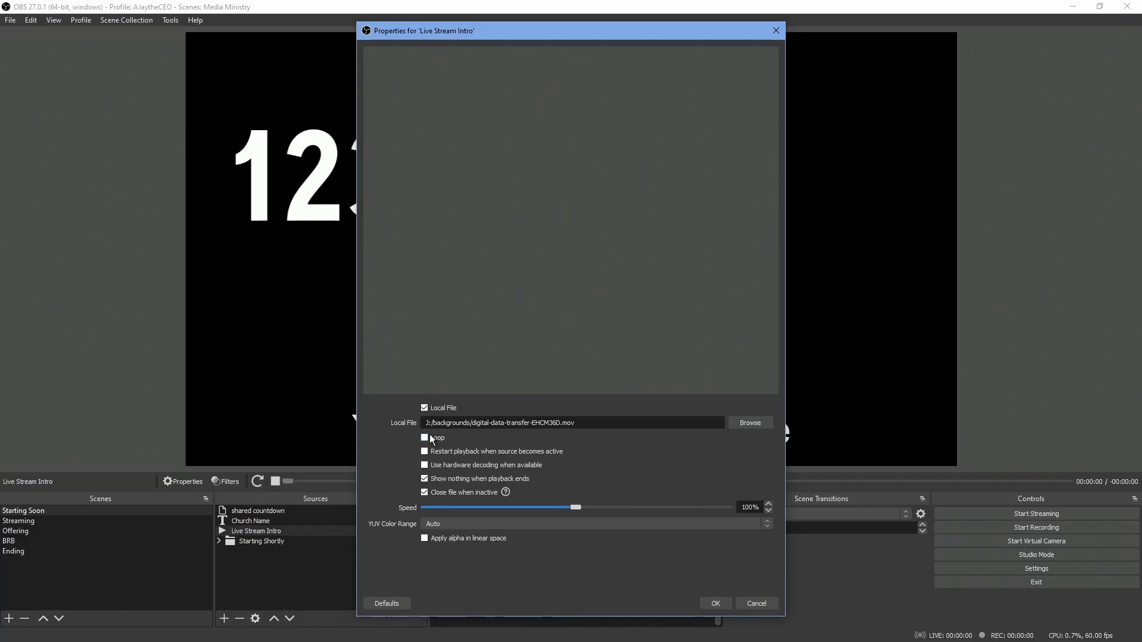
left_click(714, 603)
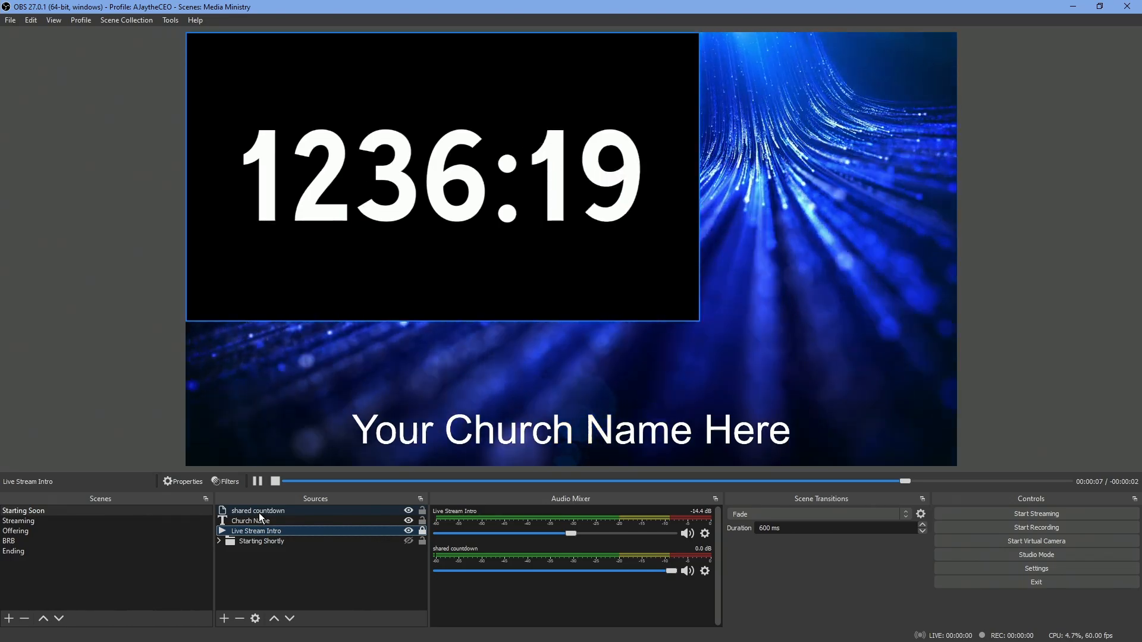
Add a Color Key effect filter to the shared countdown source.
left_click(259, 511)
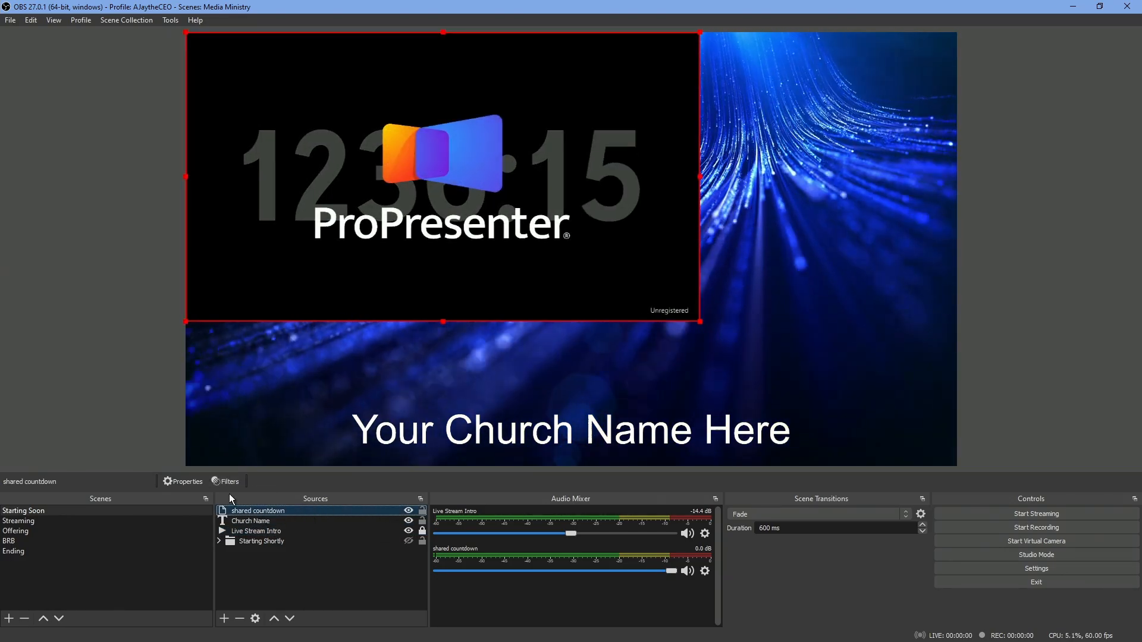
left_click(228, 482)
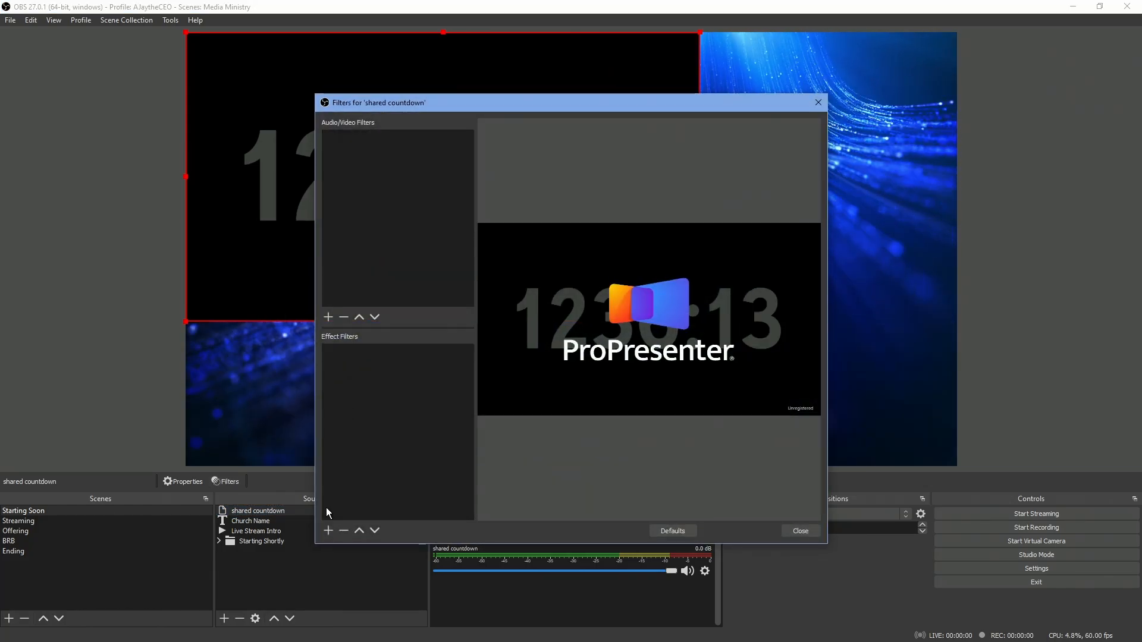
left_click(328, 530)
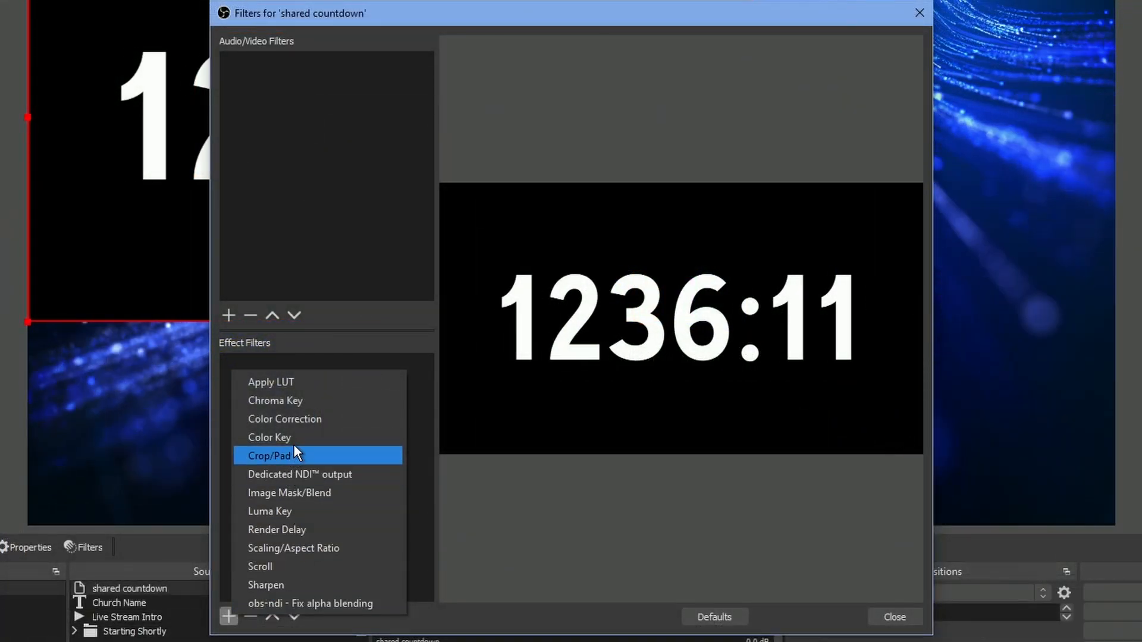
left_click(376, 405)
left_click(538, 354)
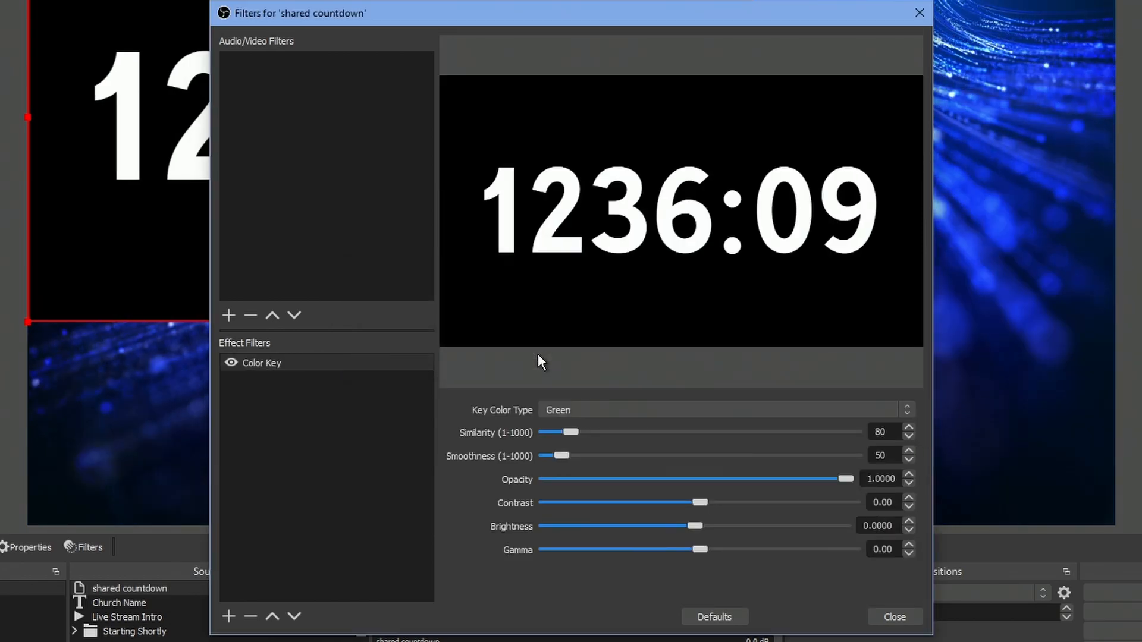
Set the Color Key filter to a custom key color of black (#000000) so the countdown's background is keyed out.
left_click(576, 410)
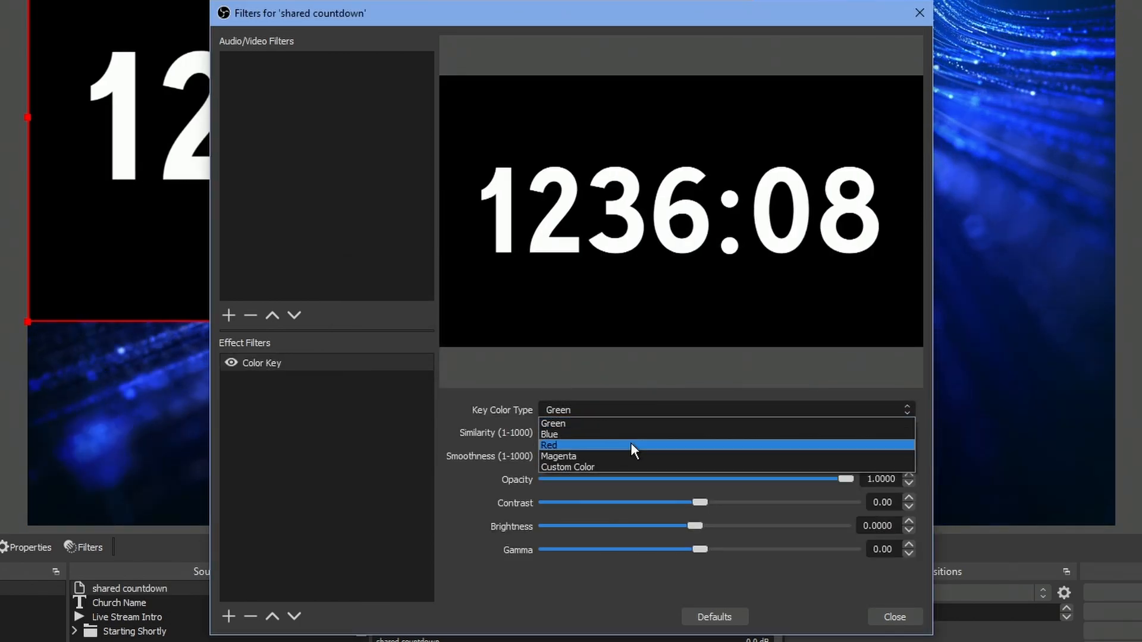
left_click(598, 467)
left_click(797, 431)
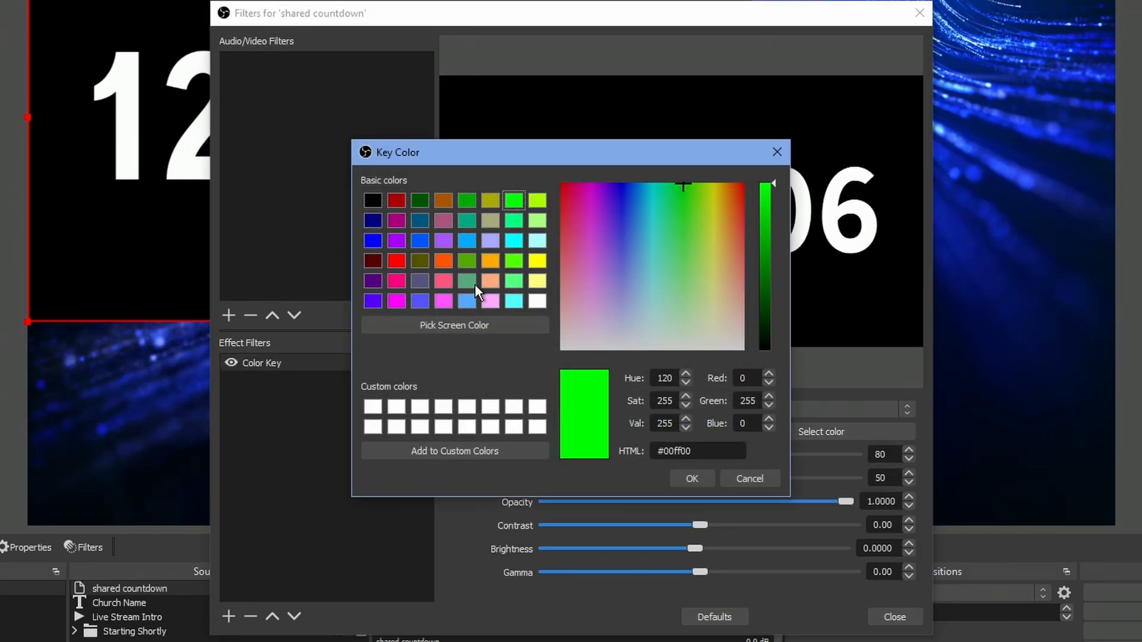
left_click(369, 203)
left_click(694, 478)
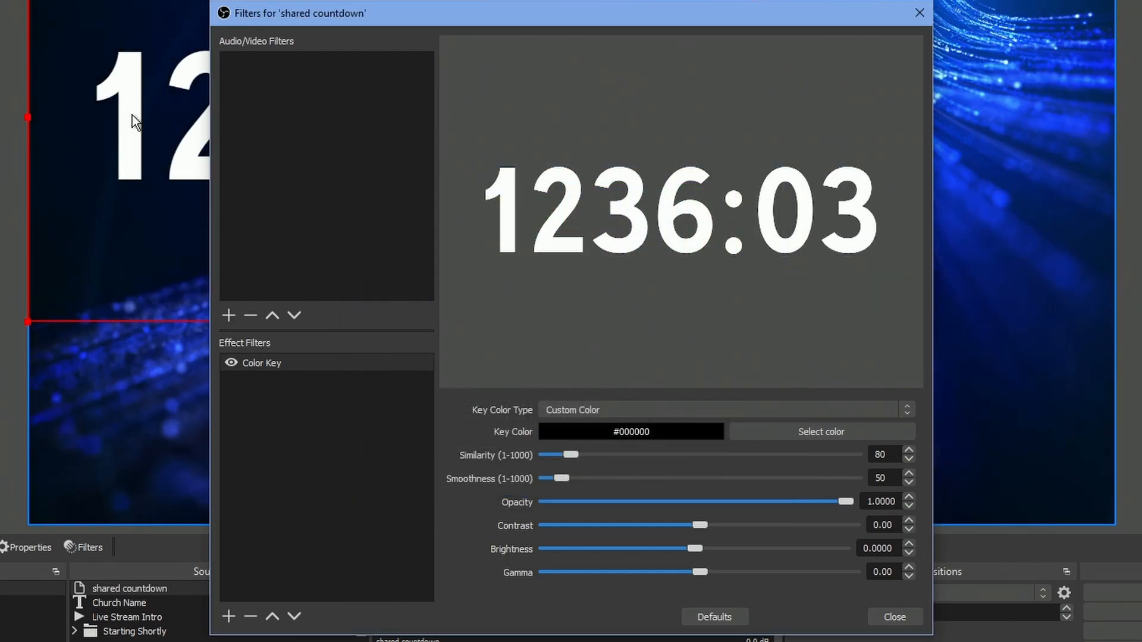
Add a Color Correction effect filter to the shared countdown source, keeping its default name.
left_click(228, 617)
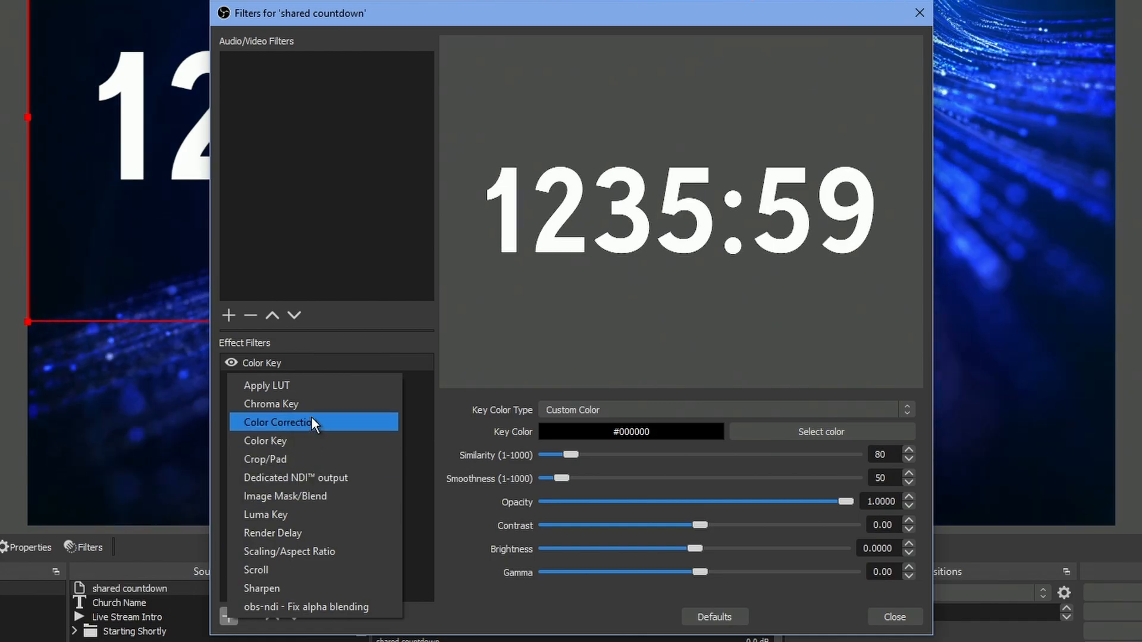
left_click(312, 423)
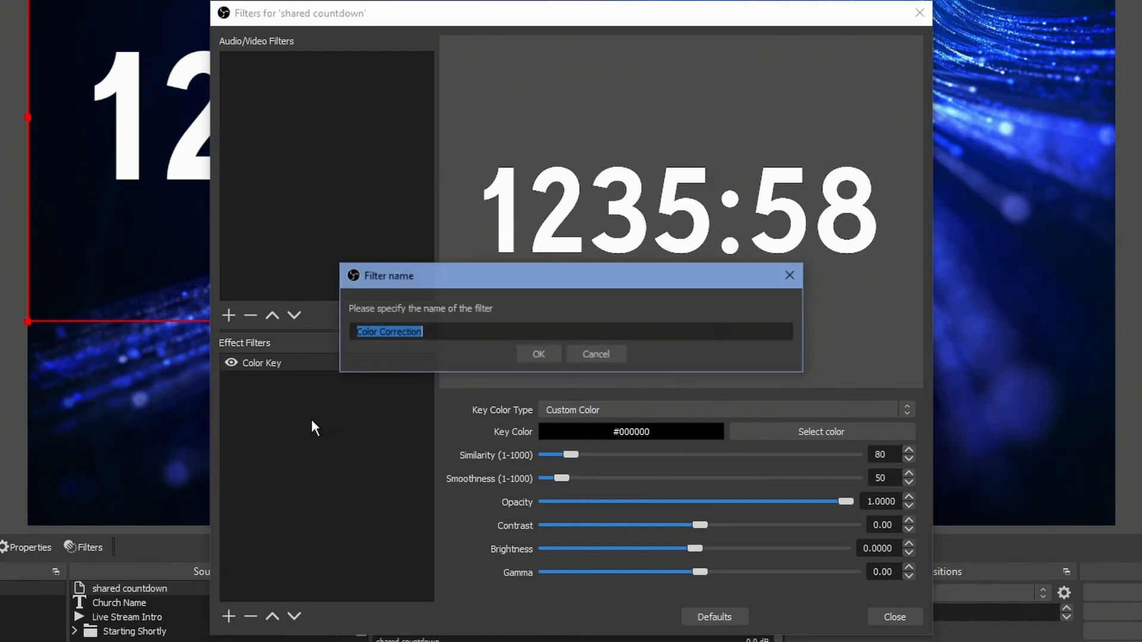
left_click(531, 354)
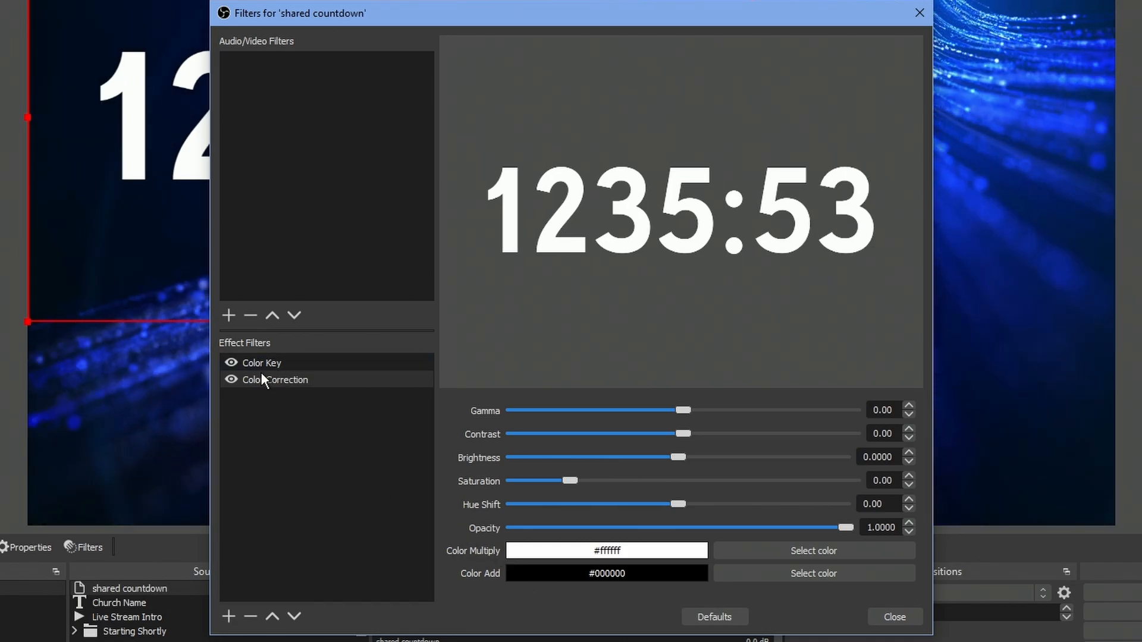
left_click(228, 616)
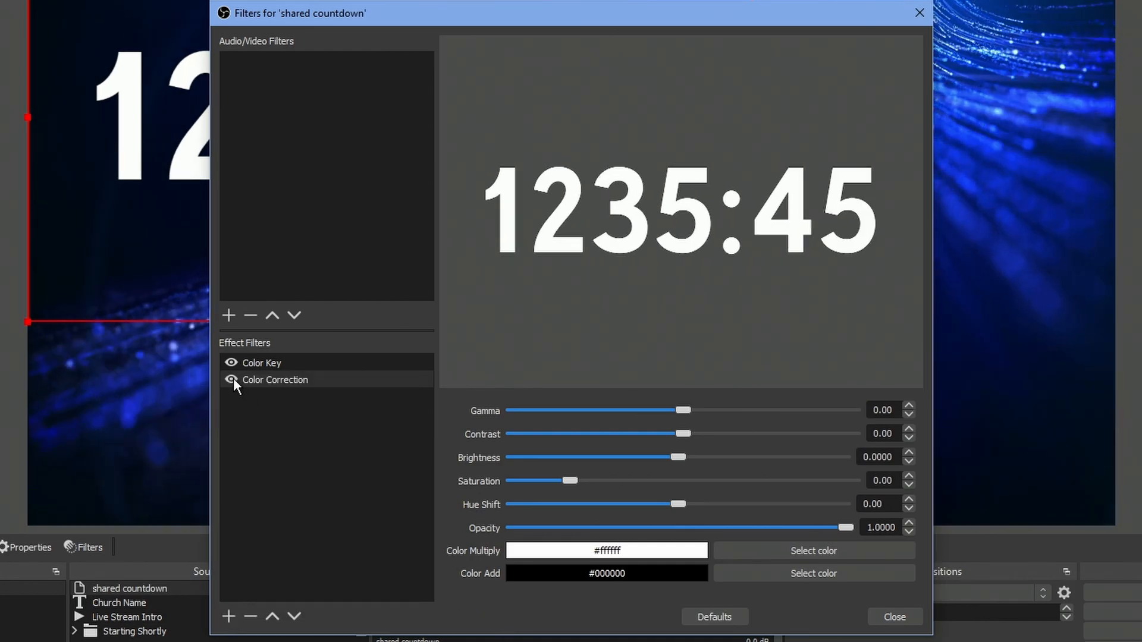
Set the Color Correction filter's Color Multiply to orange (#ff5500).
left_click(764, 550)
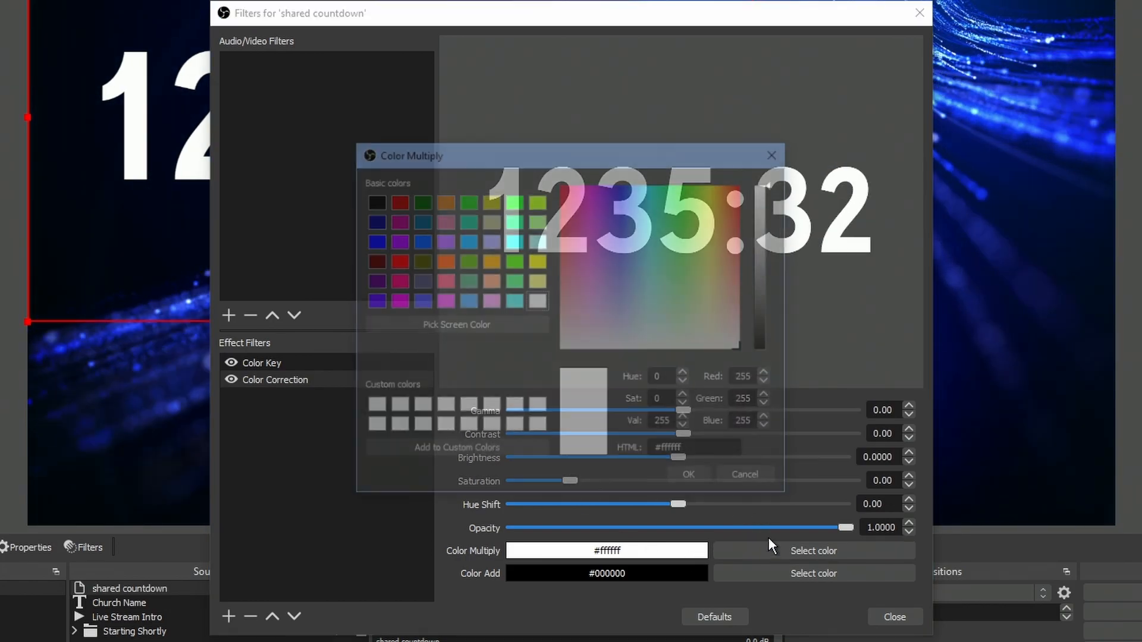
left_click(442, 261)
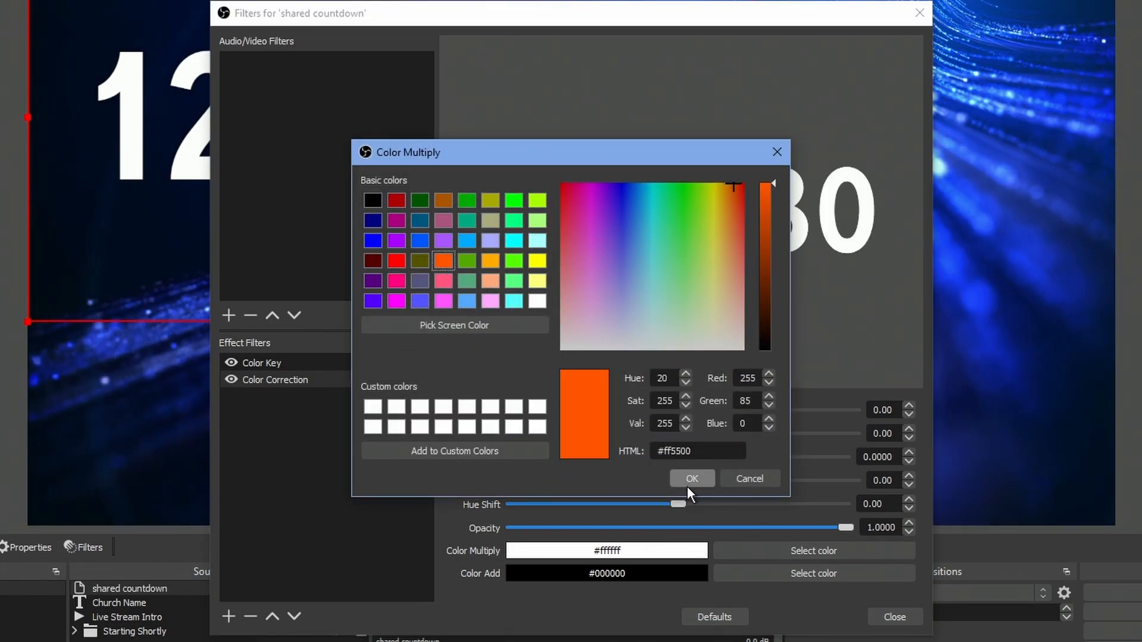
left_click(688, 484)
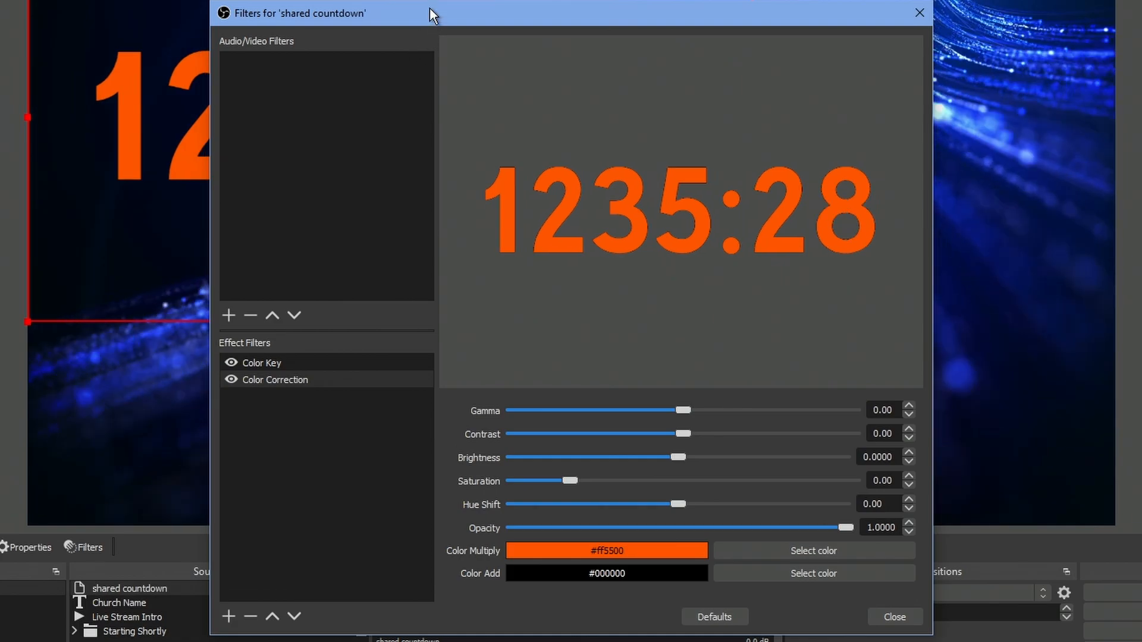
Set the Color Correction filter's Color Multiply to white (#ffffff) and close the filters window.
left_click_drag(433, 13, 590, 31)
left_click(919, 569)
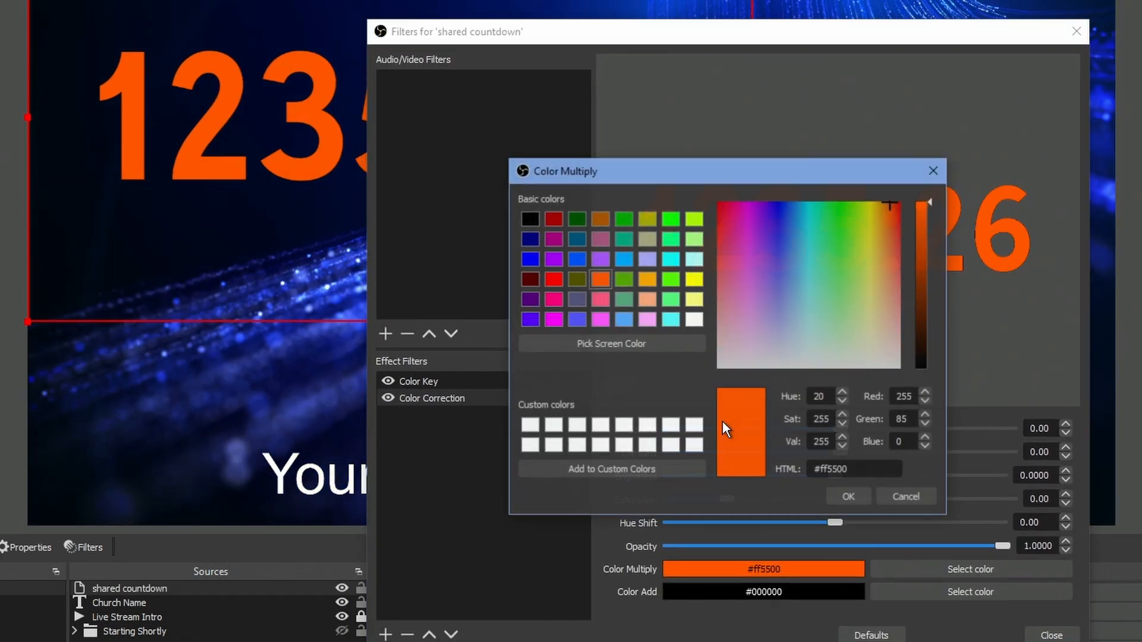
left_click(694, 320)
left_click(849, 498)
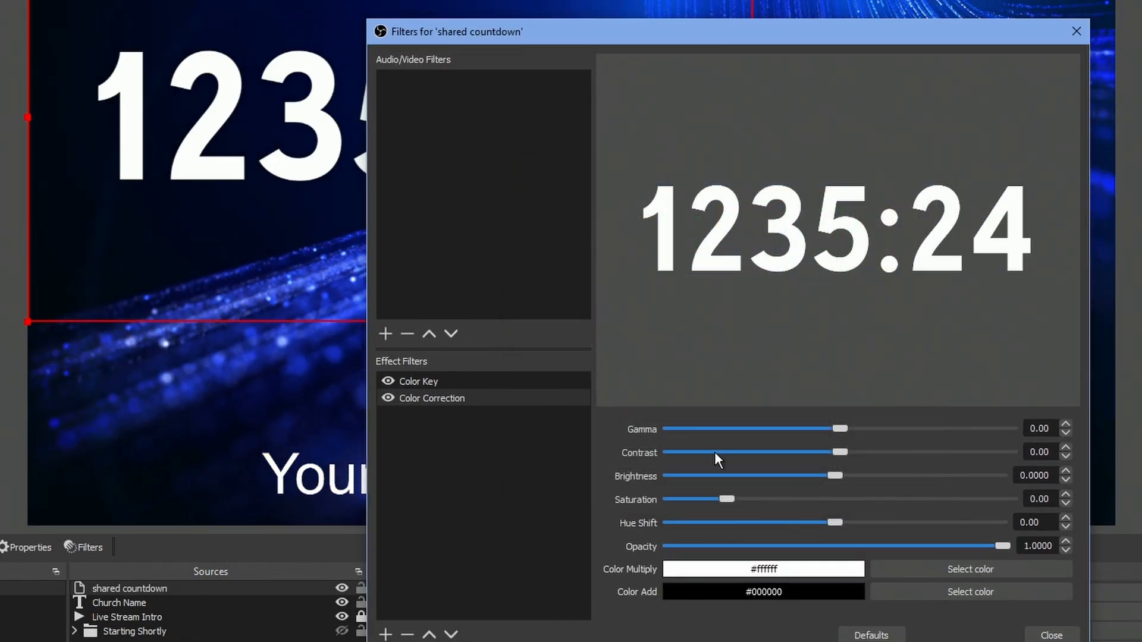
left_click(1051, 635)
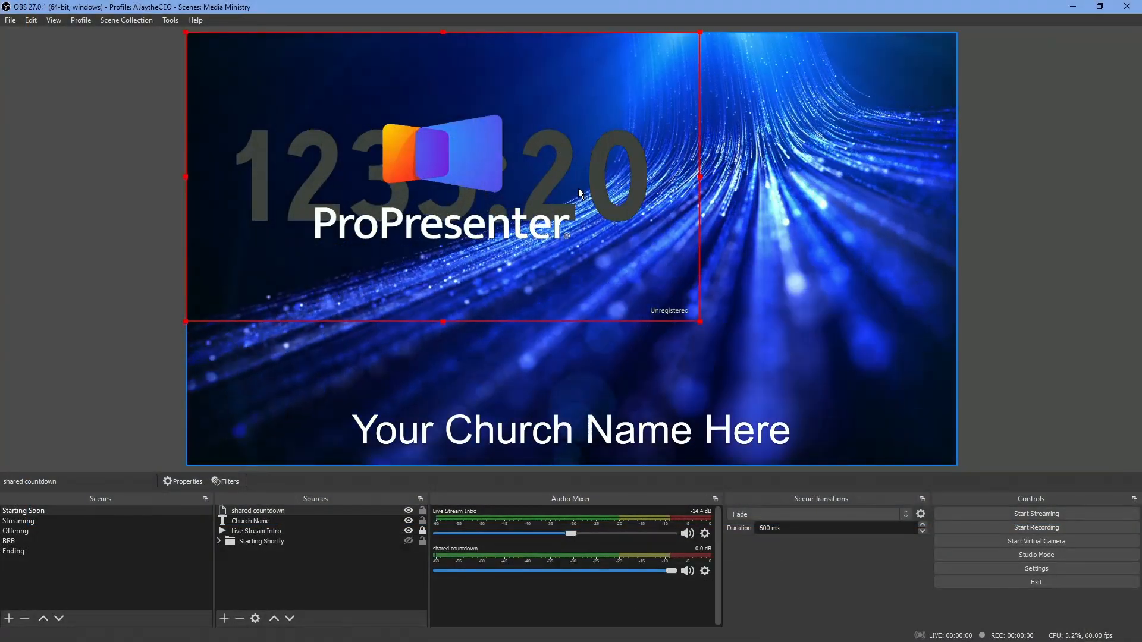
Scale the shared countdown down into the upper-left corner of the canvas and lock its source.
left_click_drag(700, 321, 402, 86)
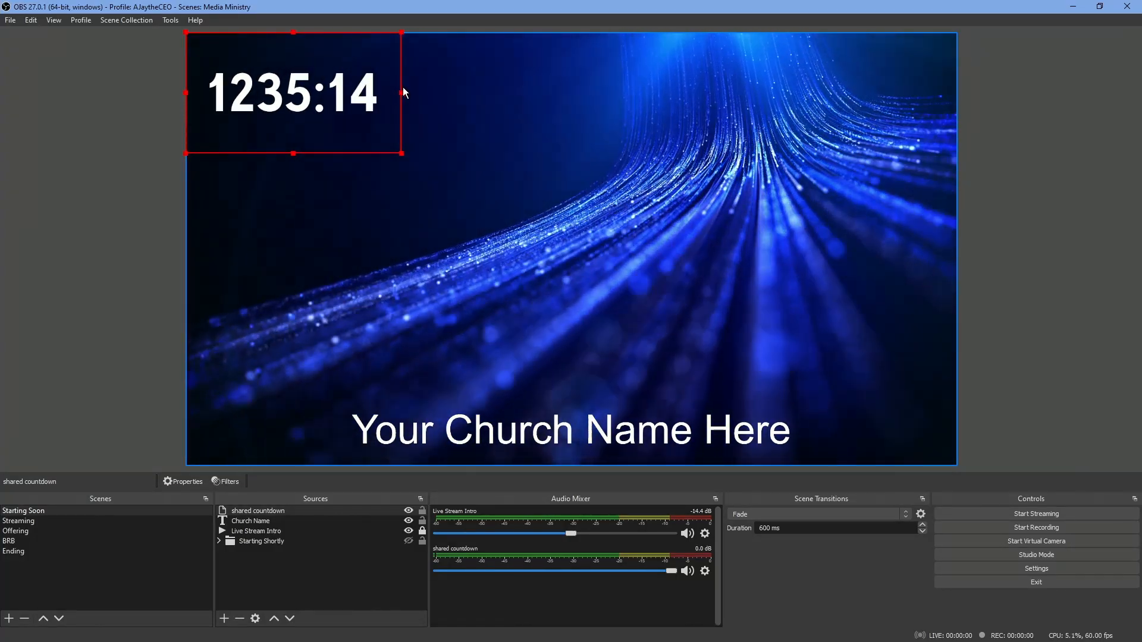
left_click(422, 511)
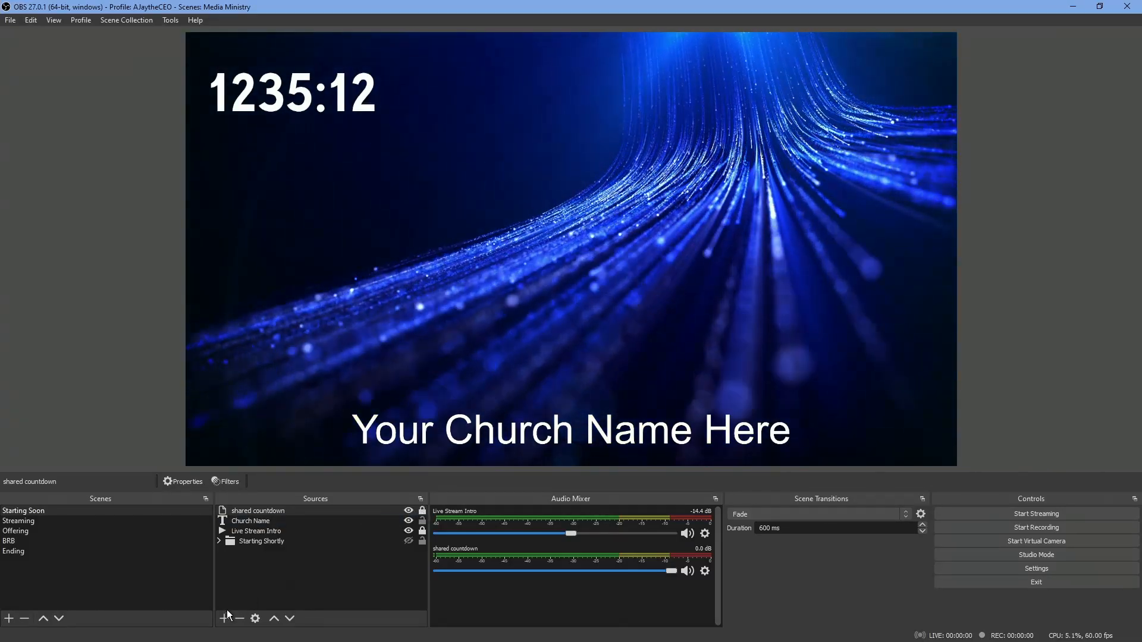
Add a Text (GDI+) source with its default name to the Starting Soon scene.
left_click(224, 618)
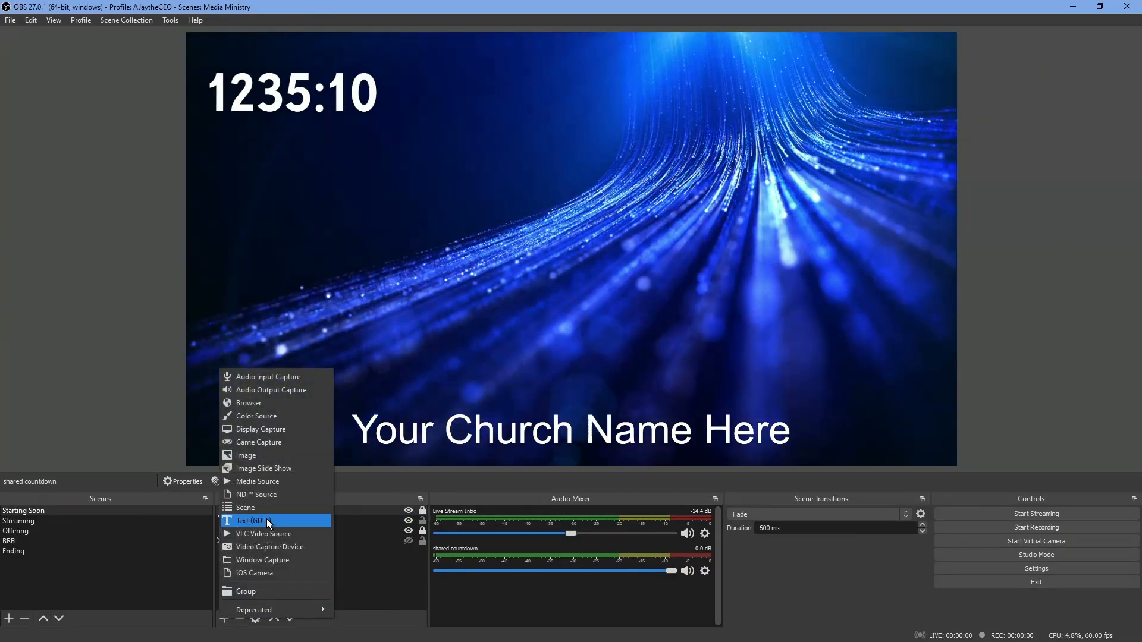
left_click(266, 520)
left_click(606, 409)
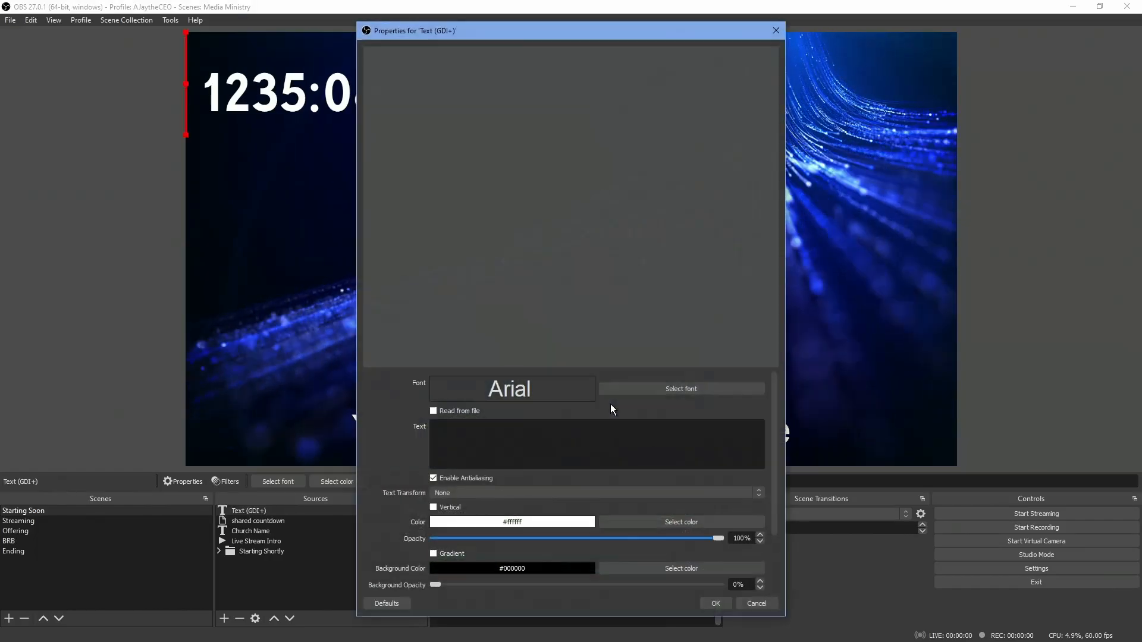
Enter "Livestream Will Start In:" as the new source's text and accept its properties.
left_click(559, 433)
type("Livest")
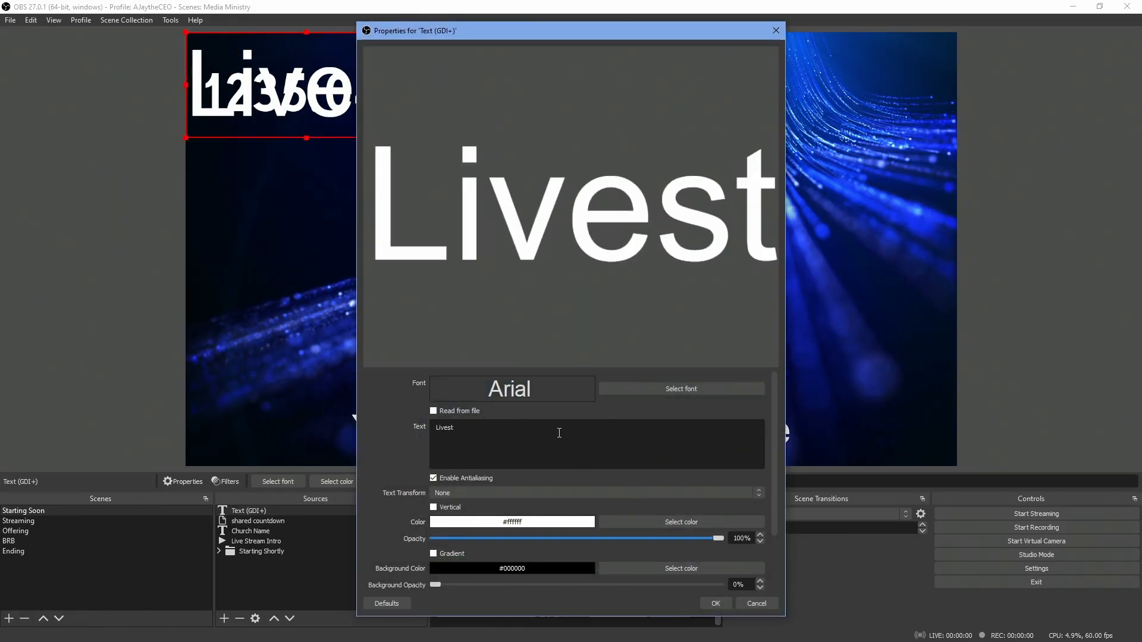
type("ream Will S")
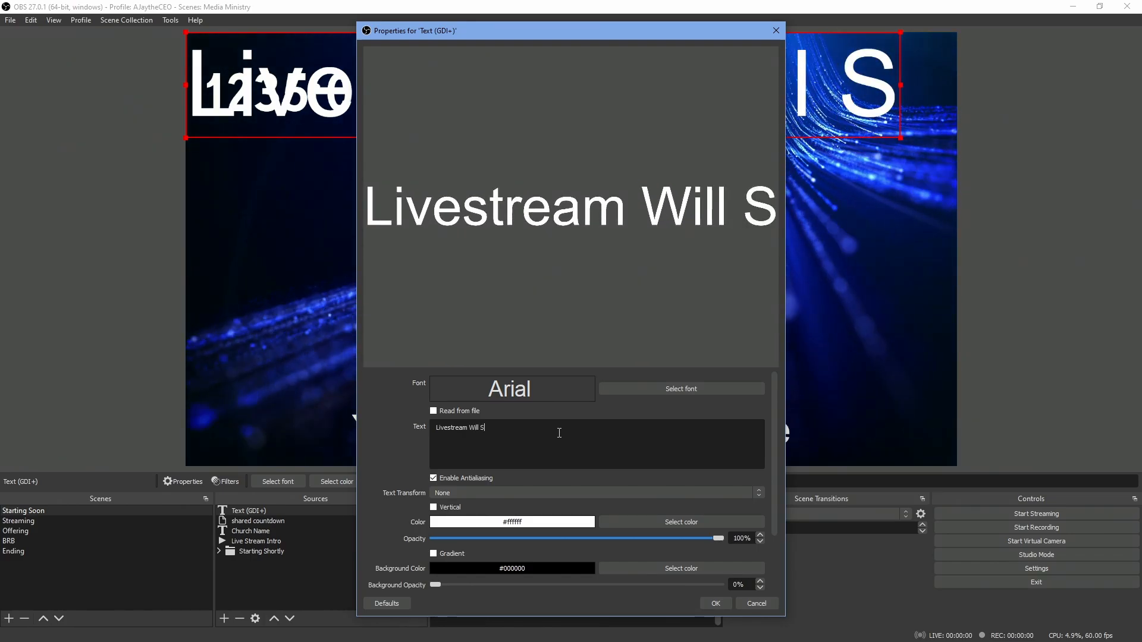
type("tart ")
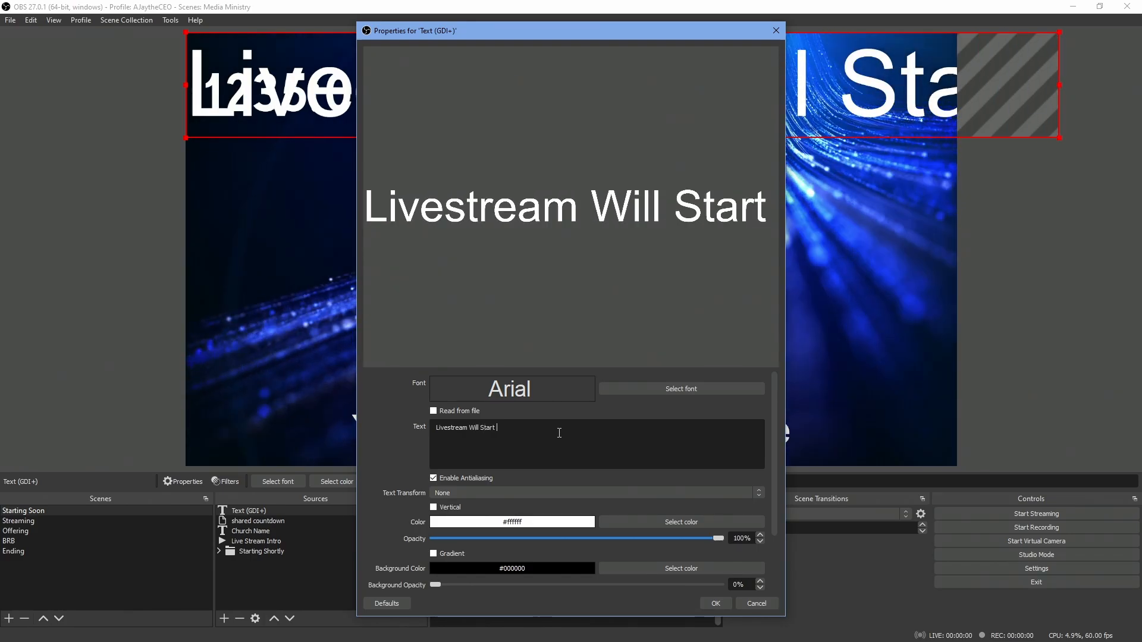
type(" So")
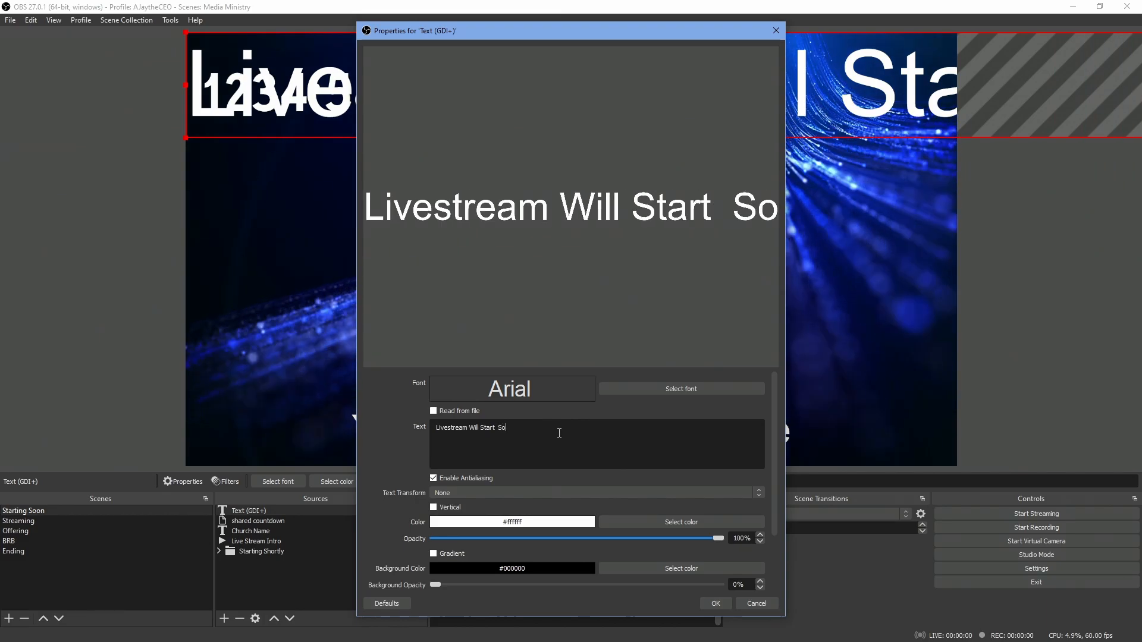
key("BackSpace")
key("BackSpace")
type("in")
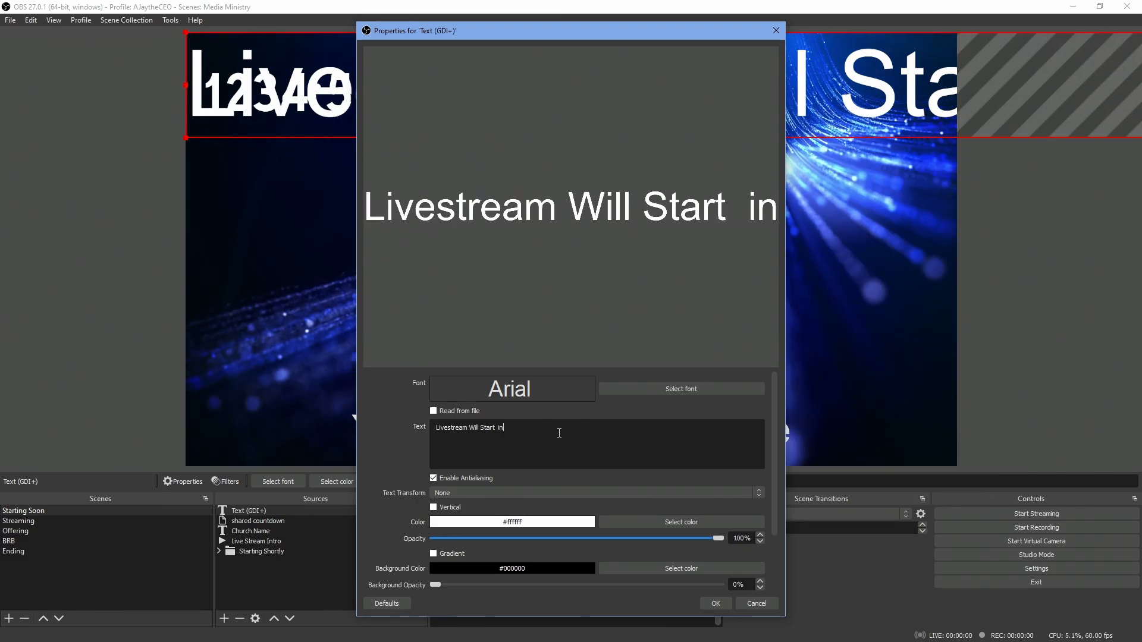
key("BackSpace")
key("BackSpace")
key("BackSpace")
type("In:")
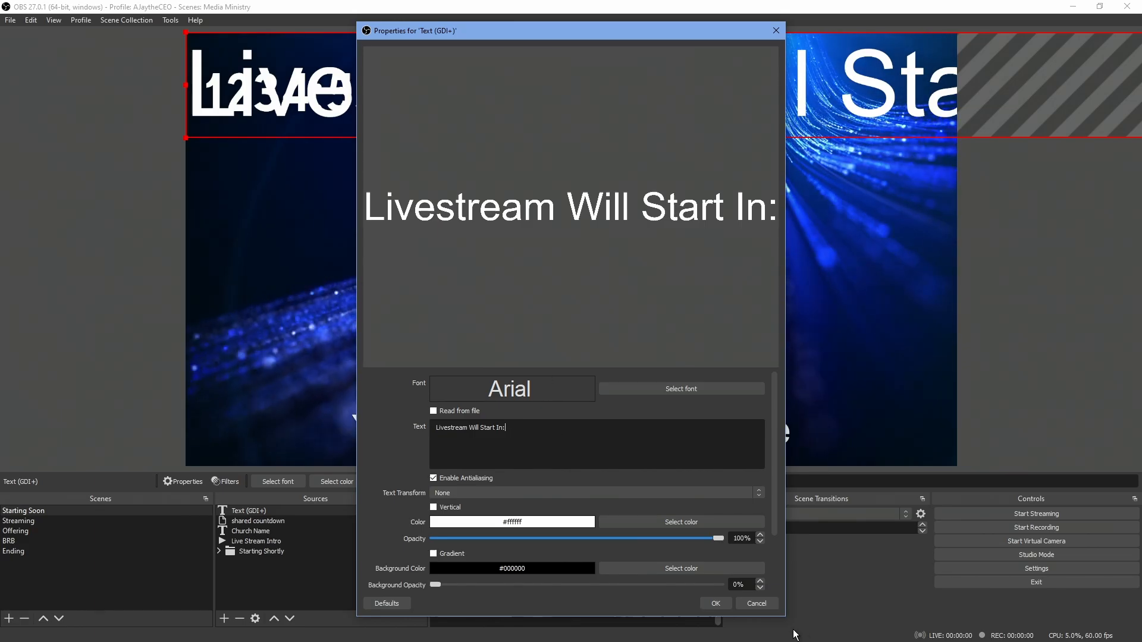
left_click(716, 603)
Shrink the "Livestream Will Start In:" text and place it just above the countdown in the canvas's upper-left corner.
left_click_drag(186, 137, 755, 77)
left_click_drag(849, 65, 313, 104)
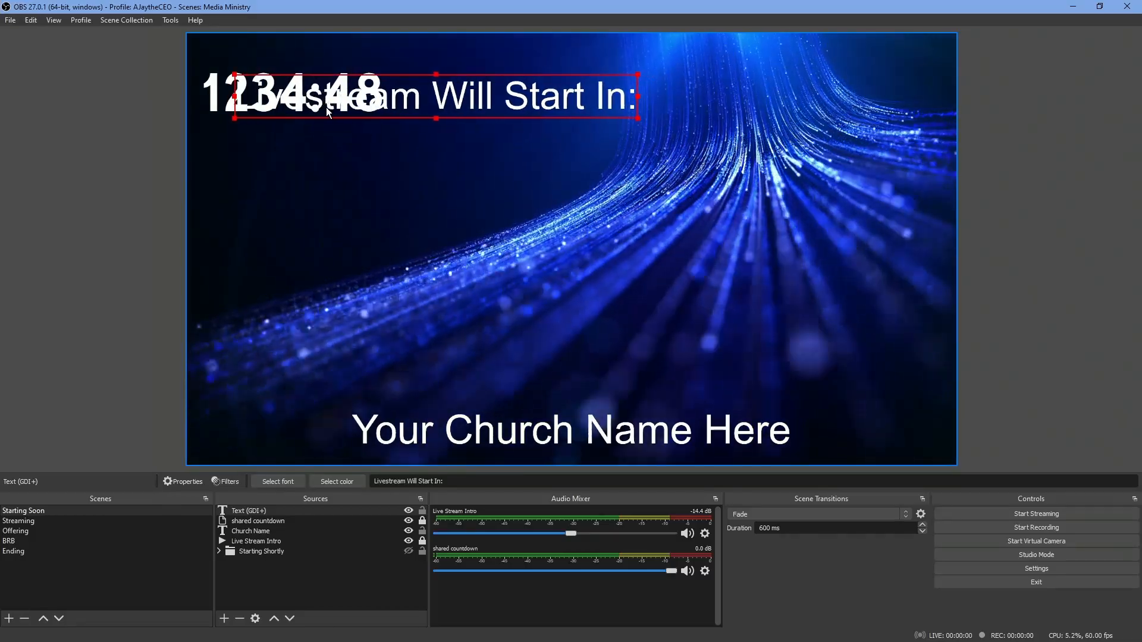
left_click_drag(232, 118, 281, 57)
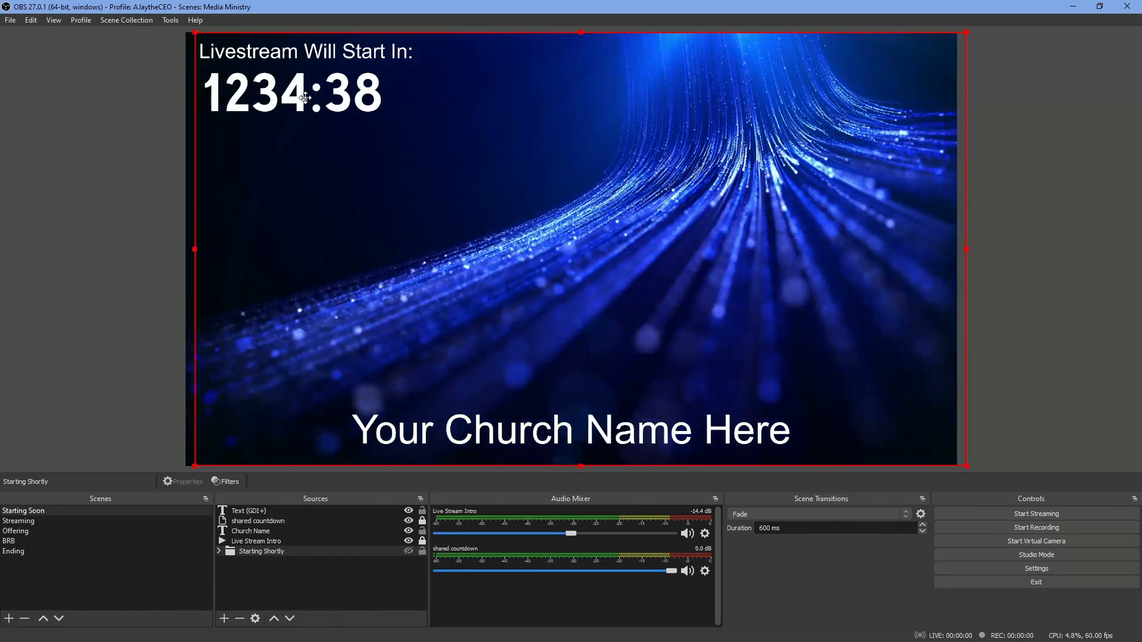
Unlock the shared countdown, shift it slightly right to center it under the text, and lock it again.
left_click(246, 522)
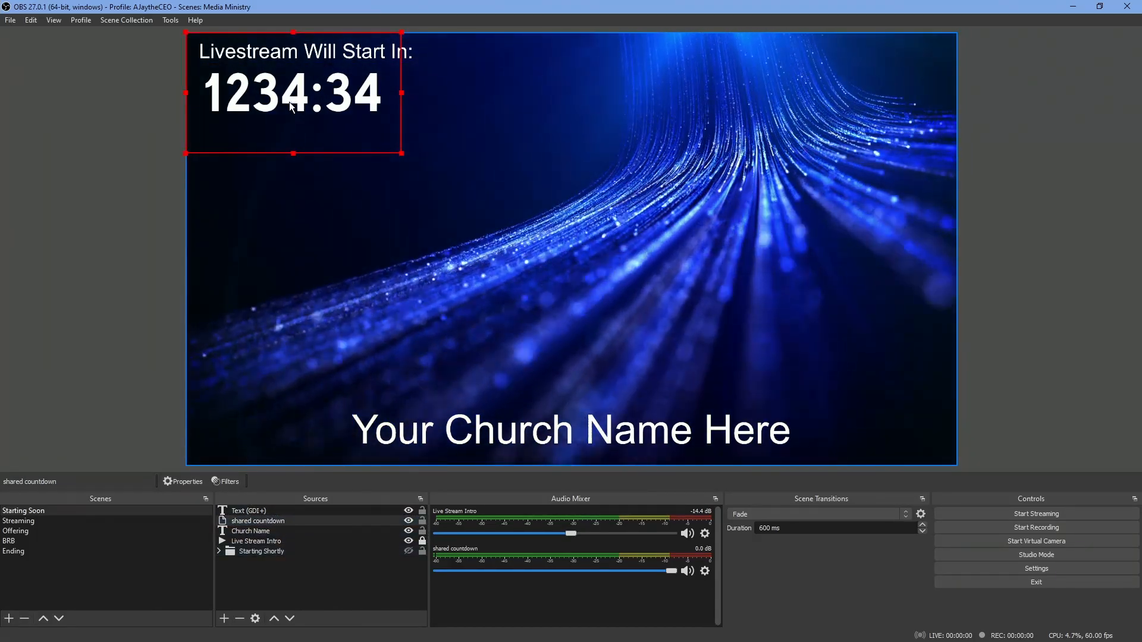
left_click_drag(290, 100, 303, 97)
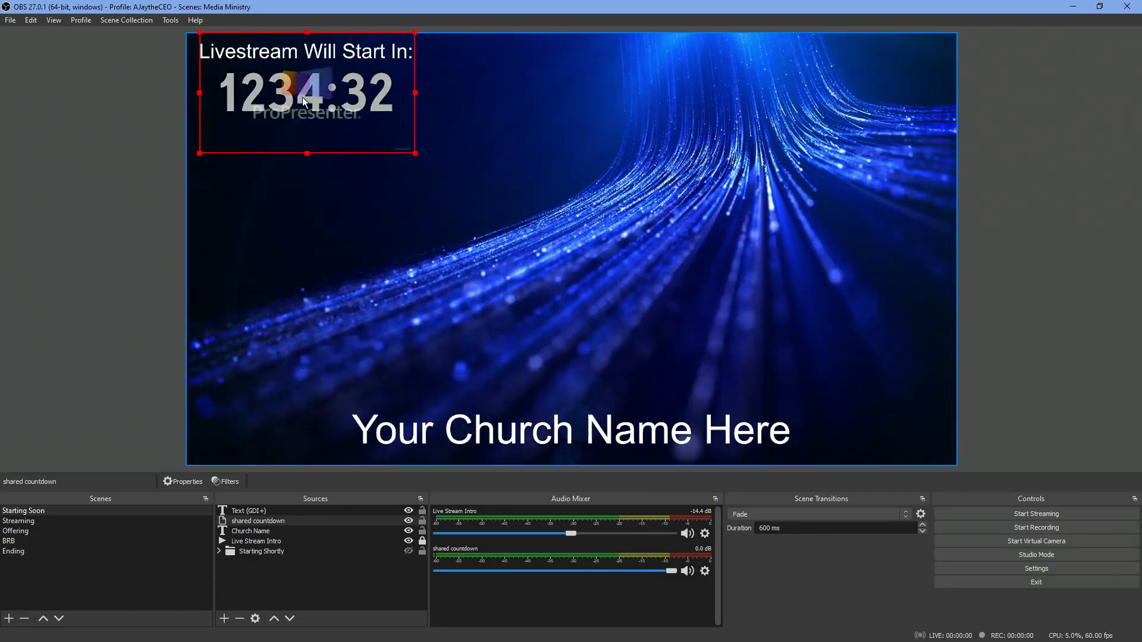
left_click(422, 521)
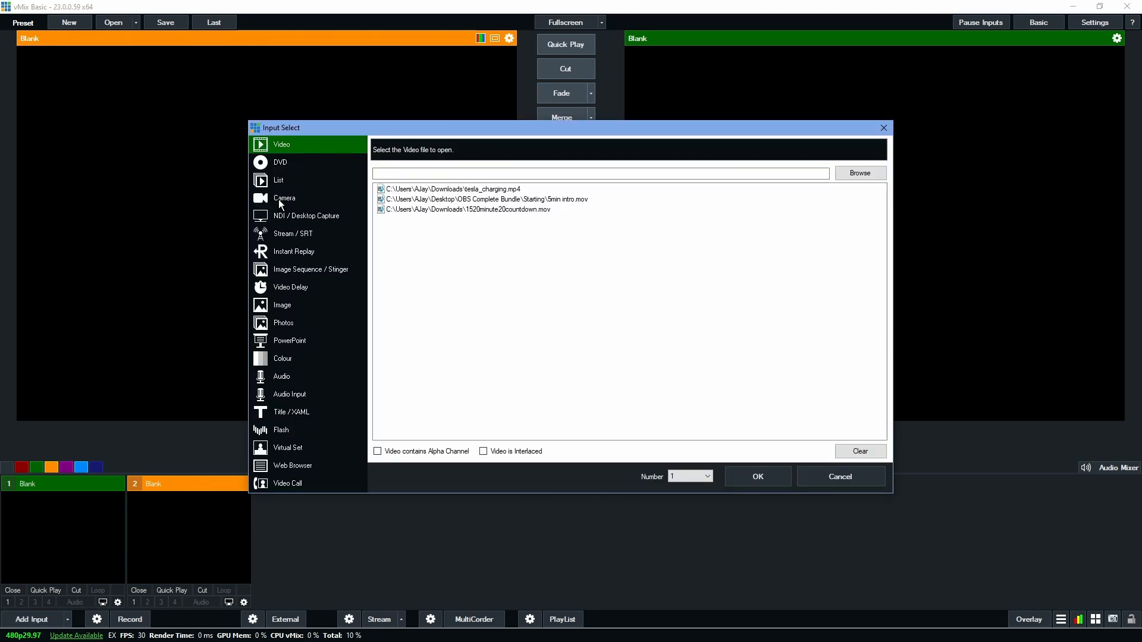
In vMix, add the TECHNOBABLE01 shared countdown NDI source as an input.
left_click(296, 213)
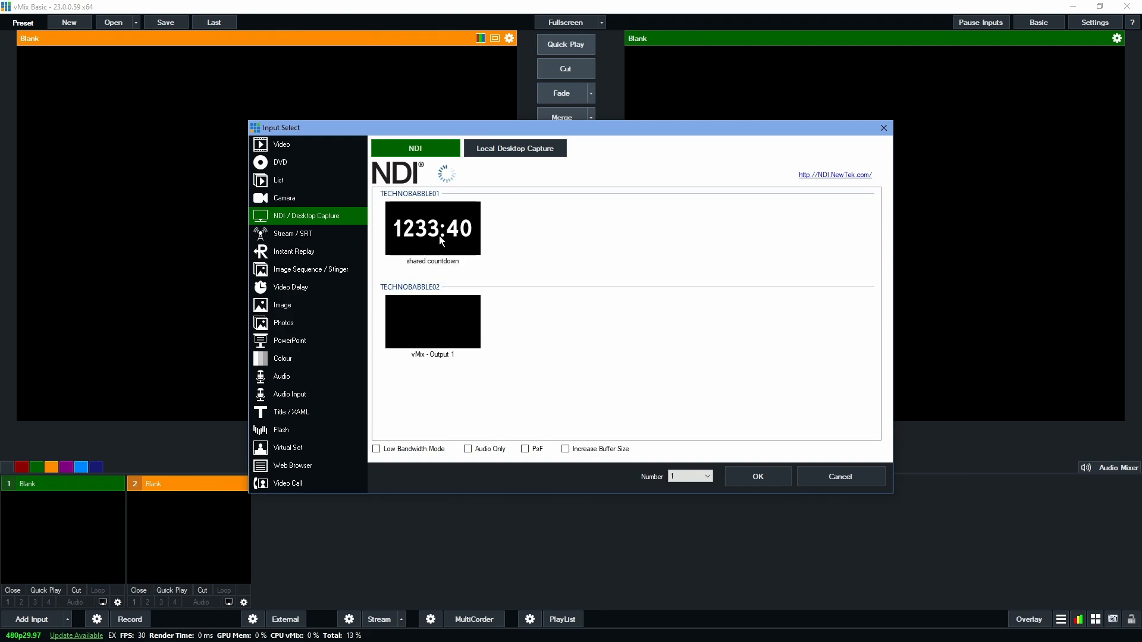
left_click(439, 235)
left_click(768, 477)
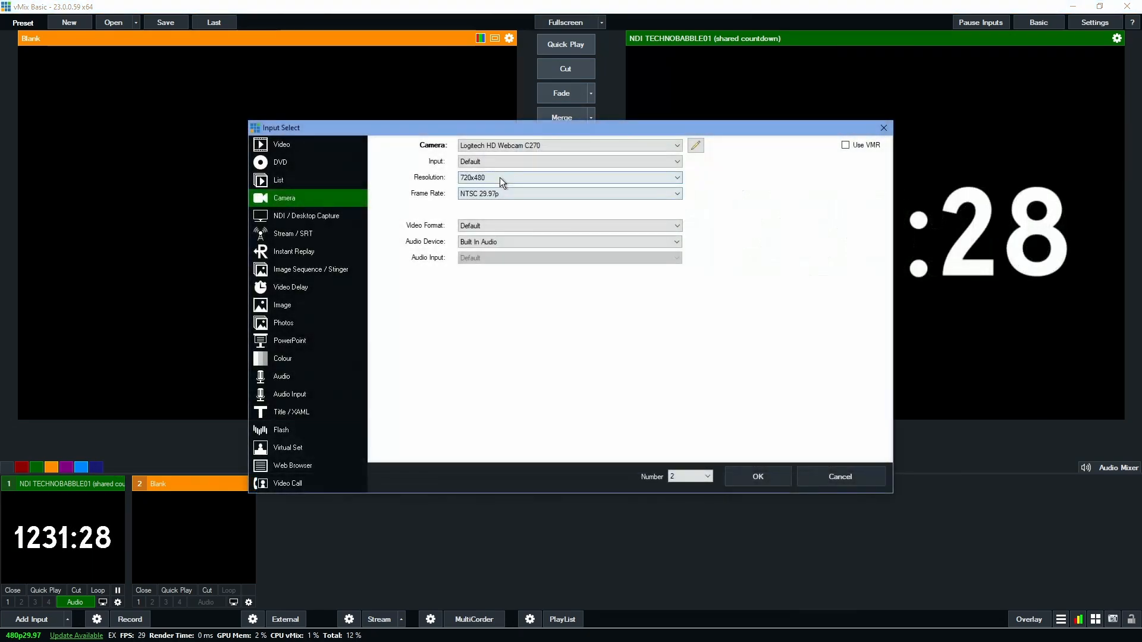
Add the Logitech HD Webcam C270 as a camera input with its resolution set to 640x480.
left_click(500, 177)
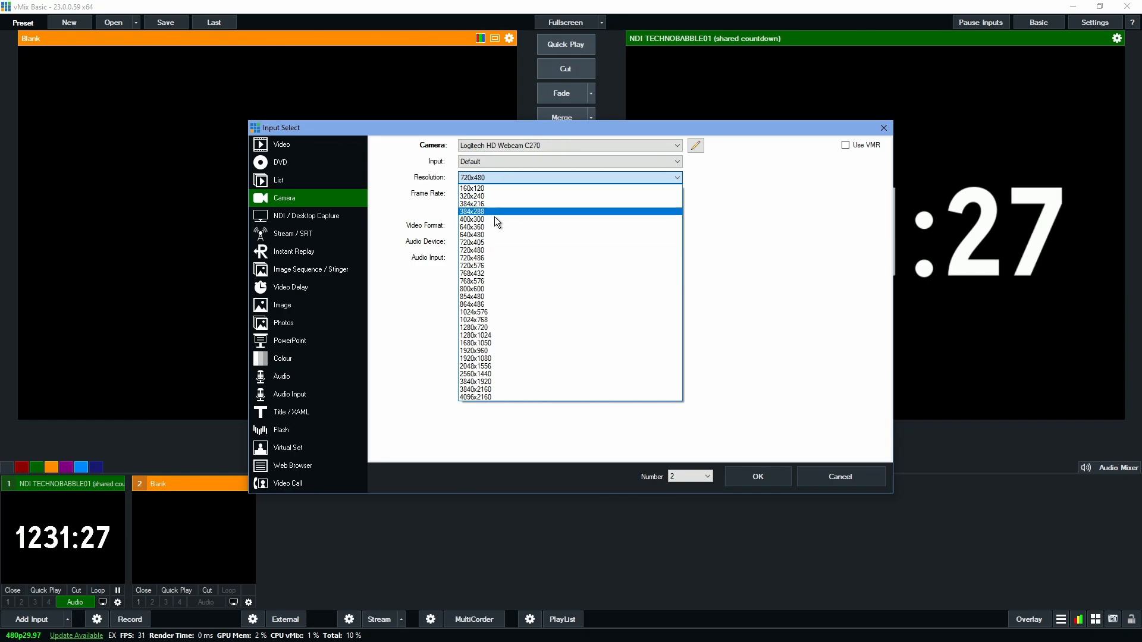
left_click(491, 234)
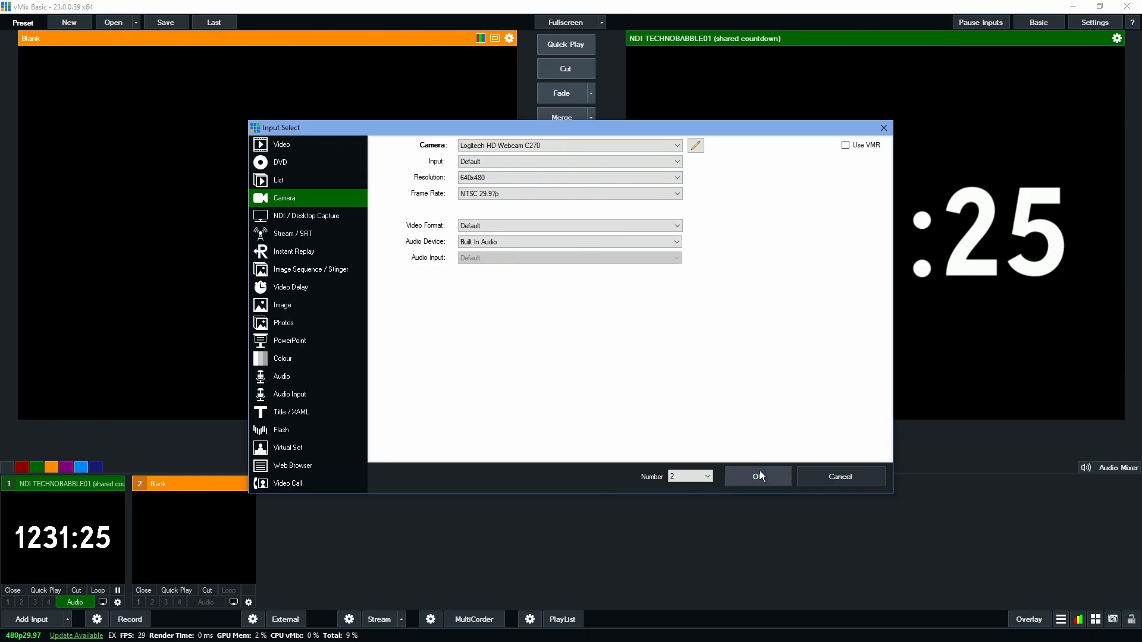
key("Return")
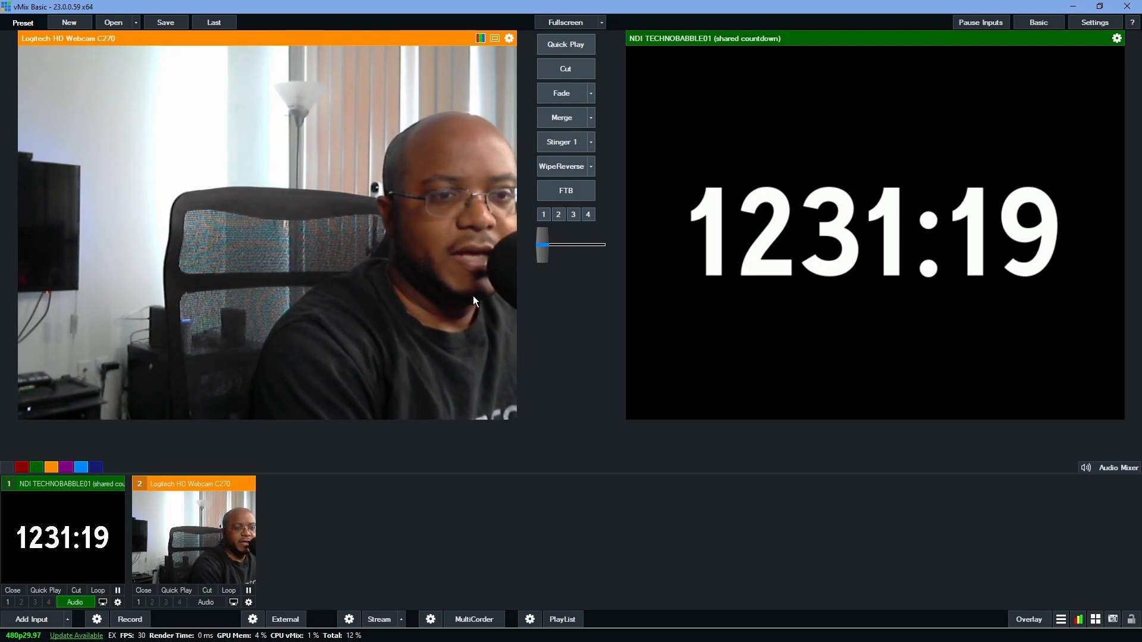
Cut the webcam to the live output and overlay the shared countdown on it using overlay channel 1.
left_click(566, 69)
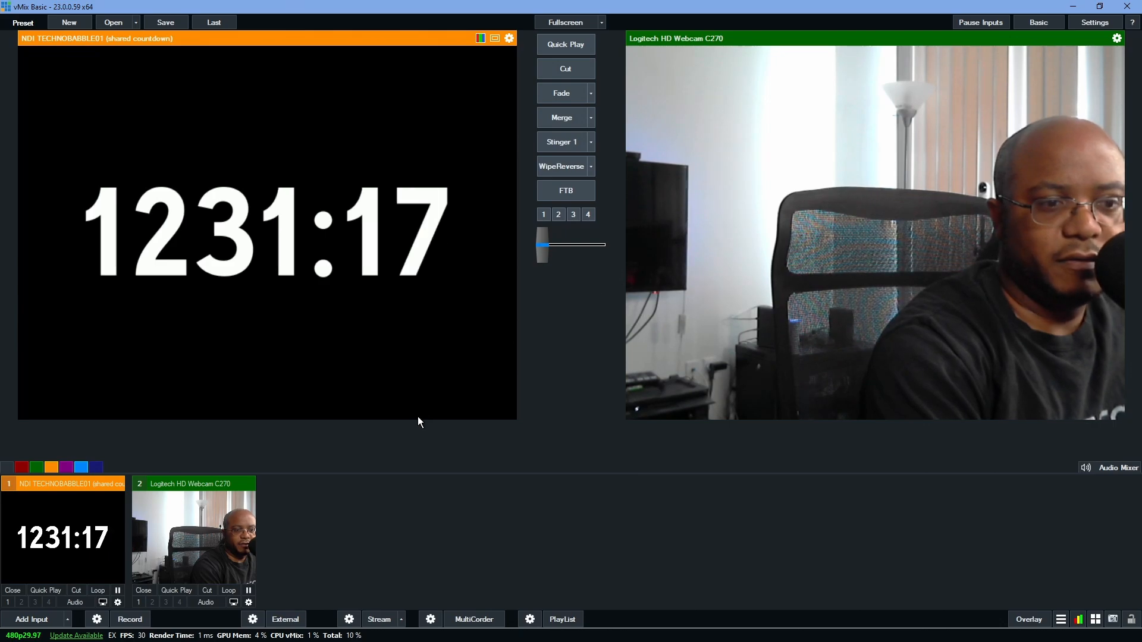
left_click(9, 603)
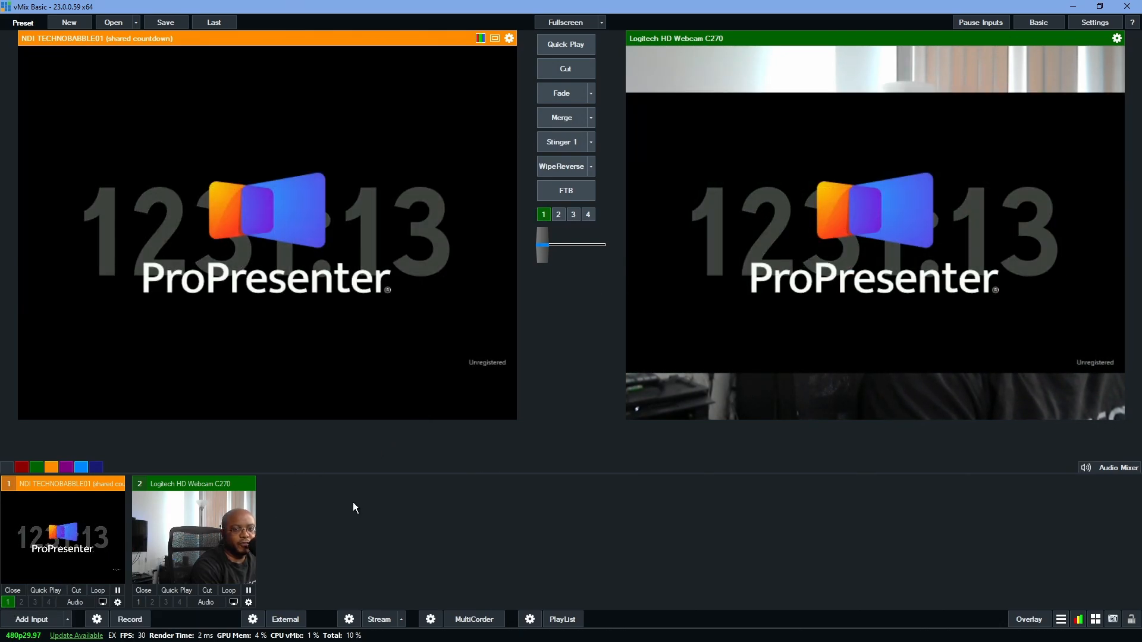
Enable a black colour key on the shared countdown input to remove its background.
left_click(118, 602)
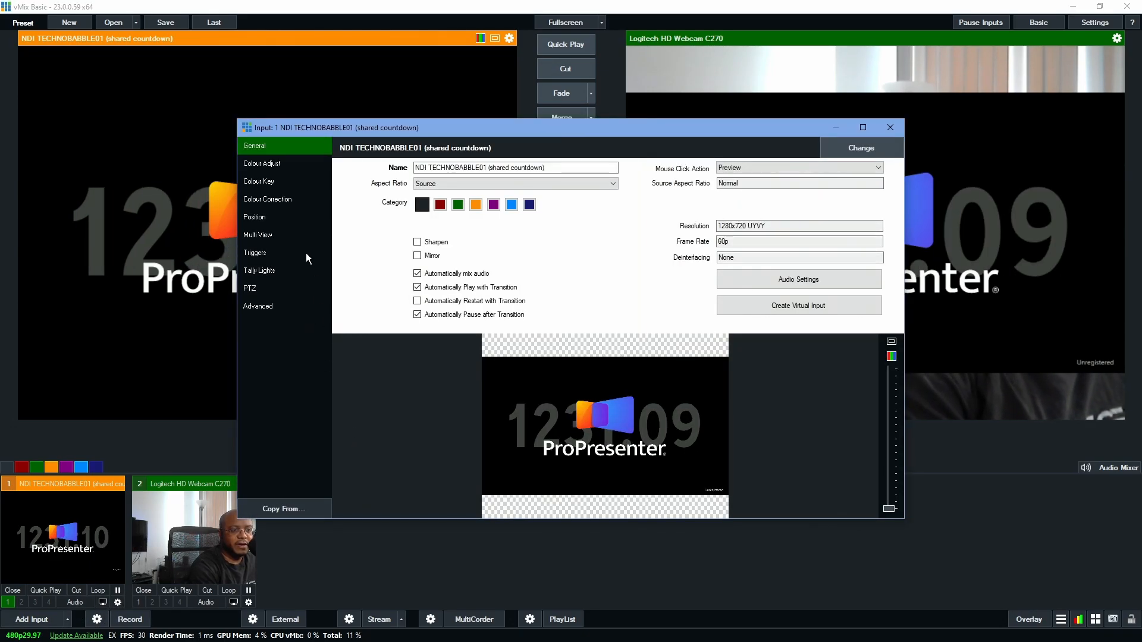
left_click(258, 182)
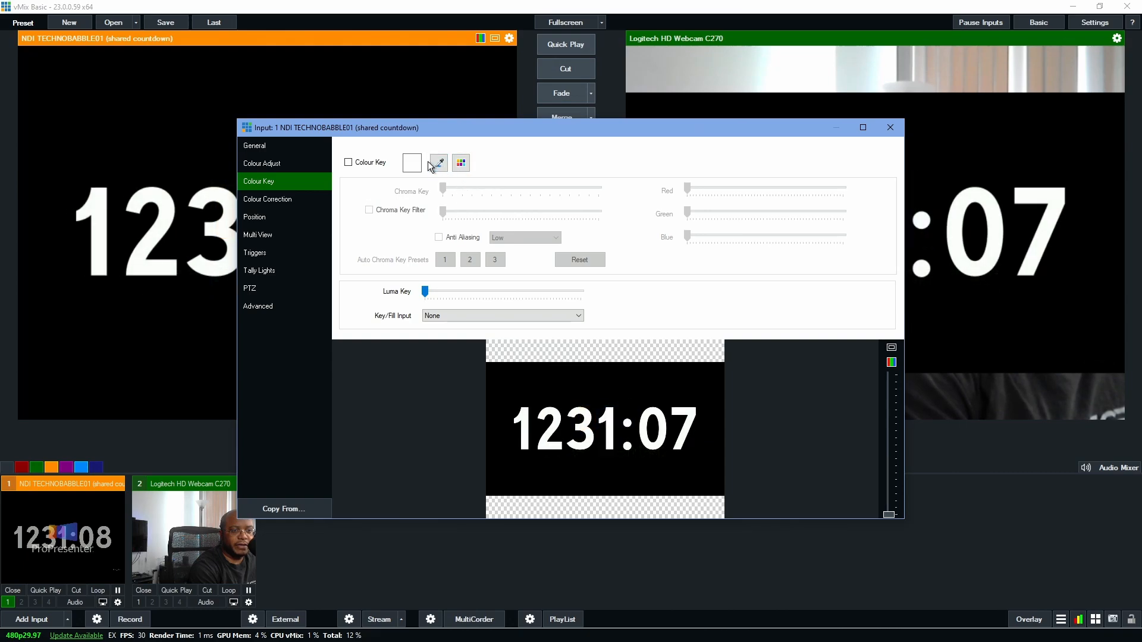
left_click(461, 162)
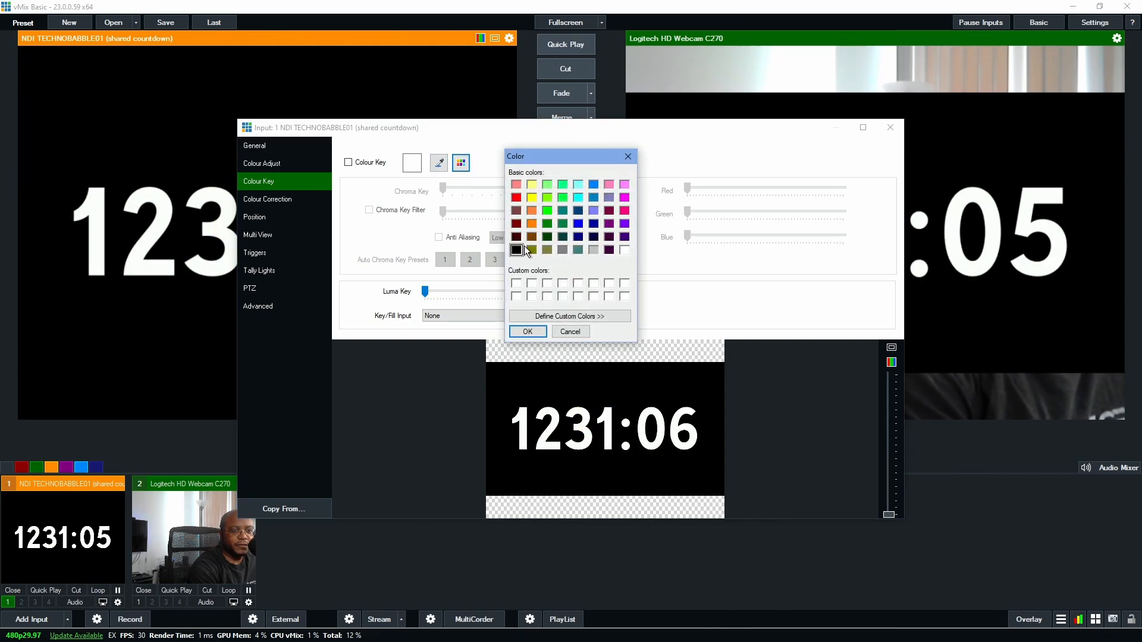
left_click(529, 330)
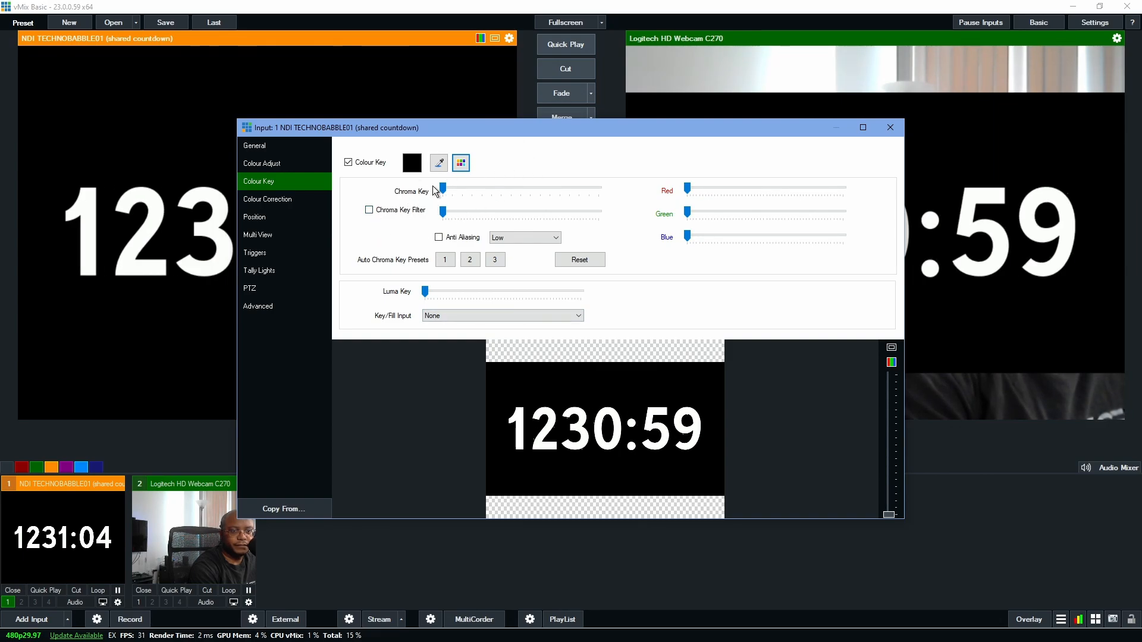
left_click(441, 162)
left_click(545, 251)
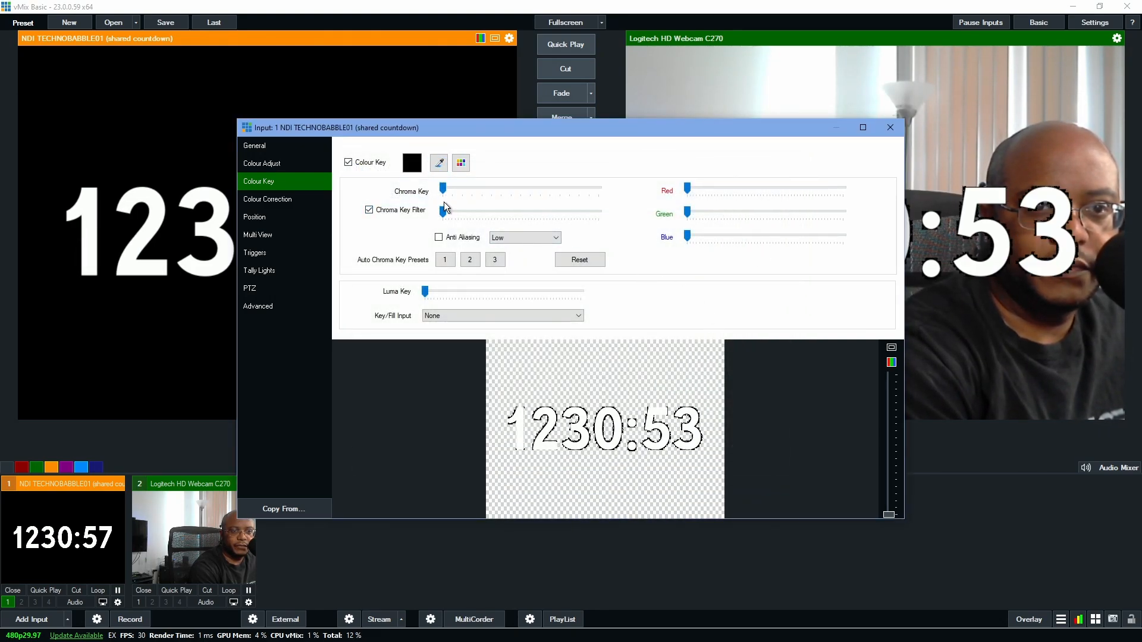
Refine the countdown's key with a high Chroma Key Filter, a slightly raised Luma Key, and Anti Aliasing set to Low.
left_click_drag(447, 188, 443, 210)
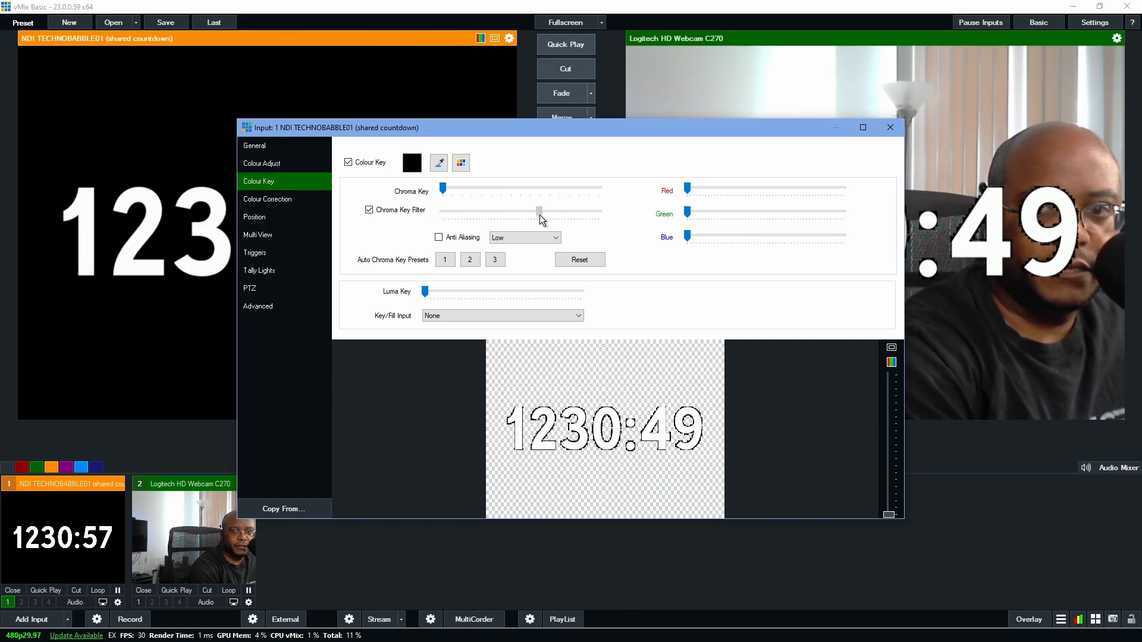
left_click_drag(540, 216, 568, 223)
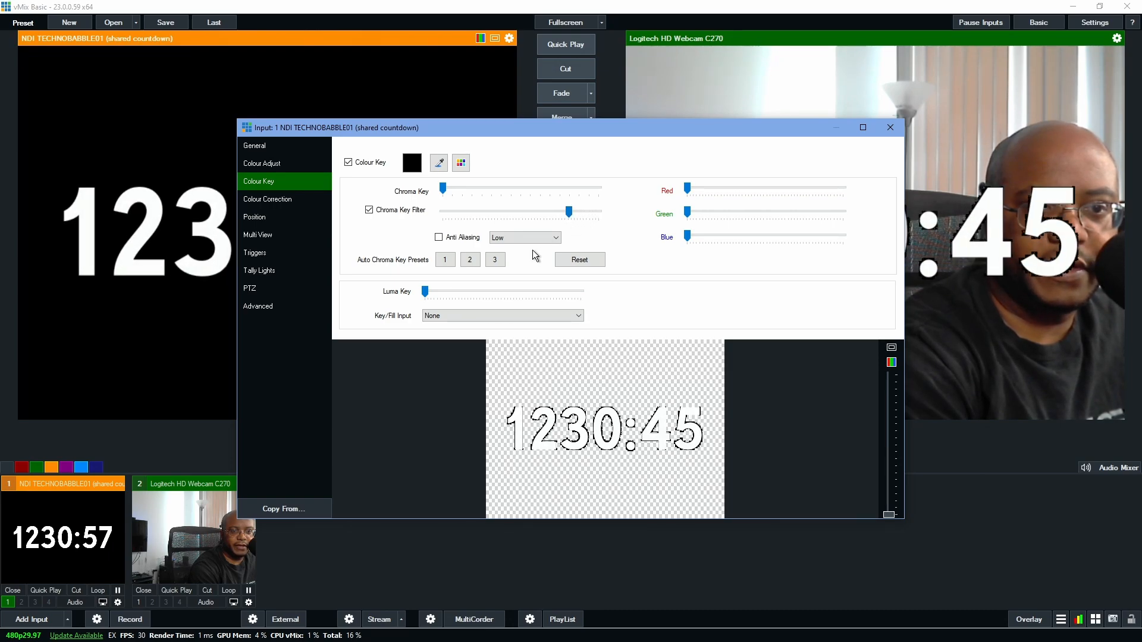
left_click_drag(478, 292, 450, 295)
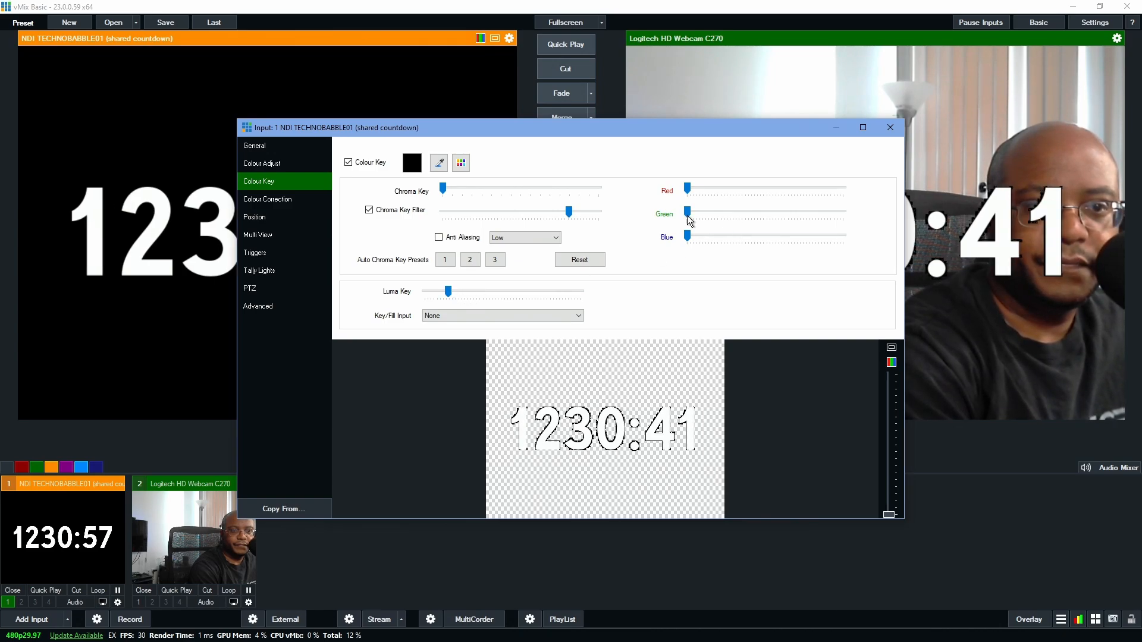
left_click(439, 238)
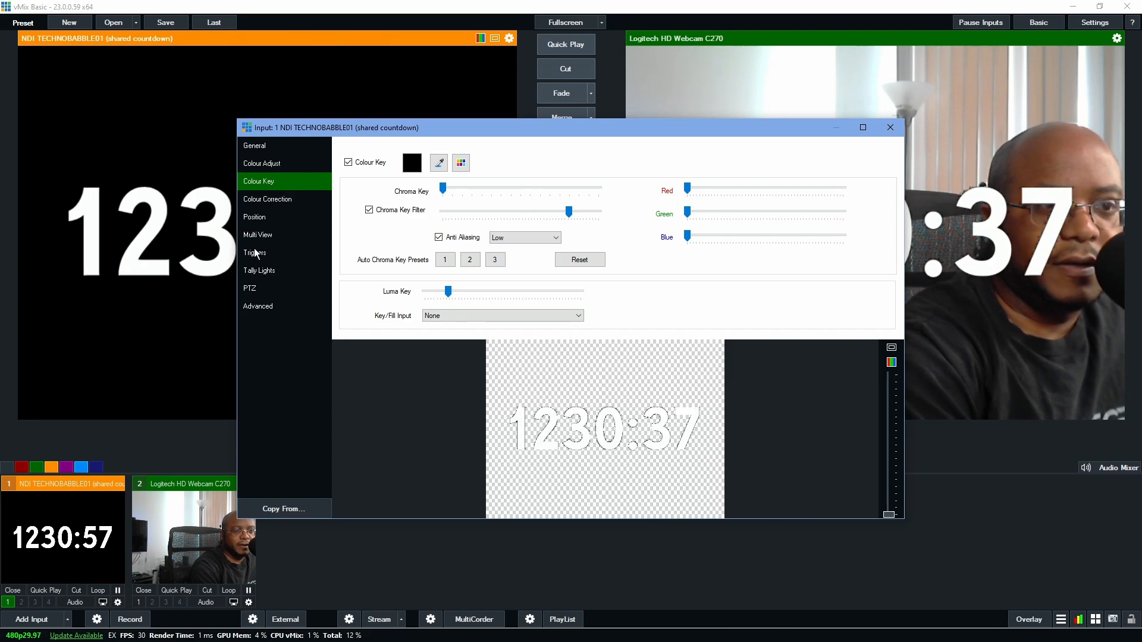
Zoom the shared countdown input down to less than half size and move it to the frame's upper-left corner.
left_click(255, 218)
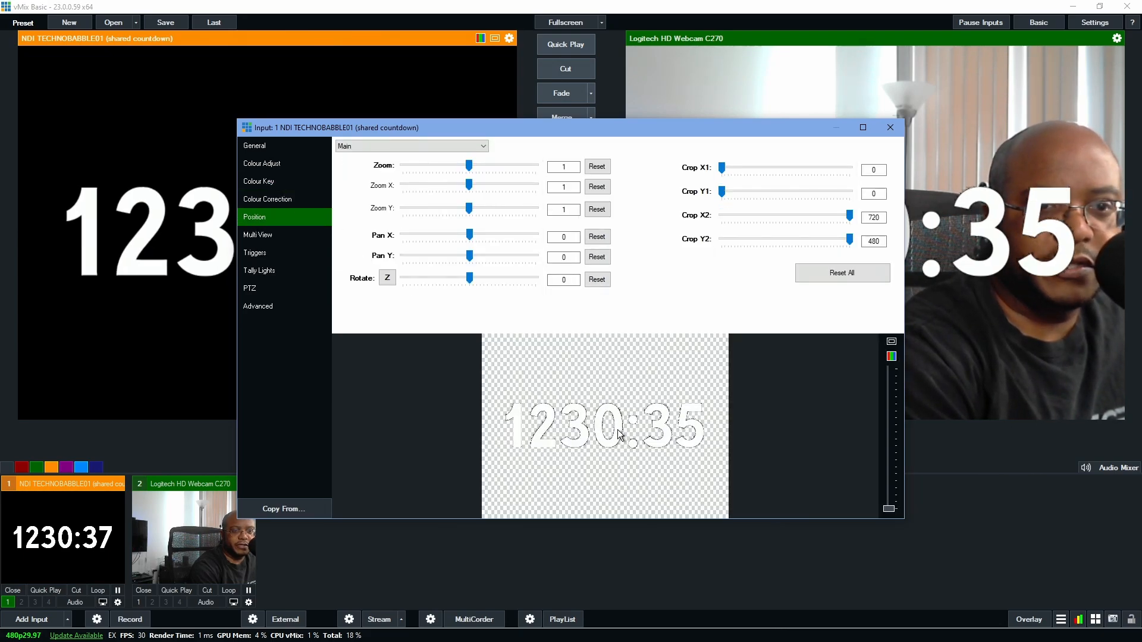
left_click_drag(467, 169, 436, 167)
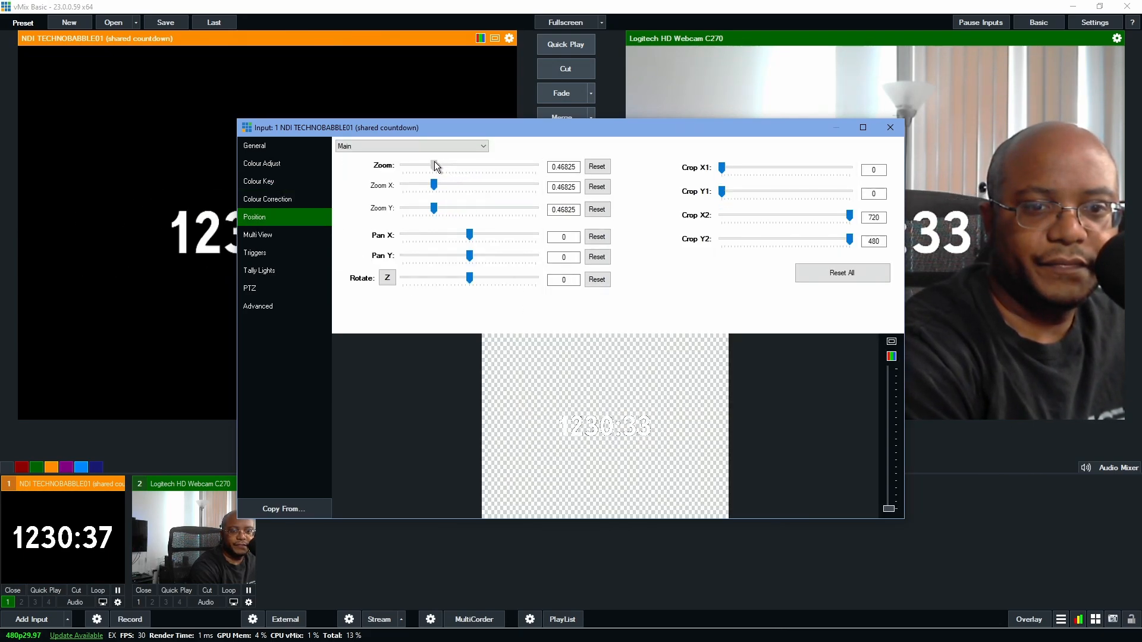
left_click_drag(607, 428, 535, 355)
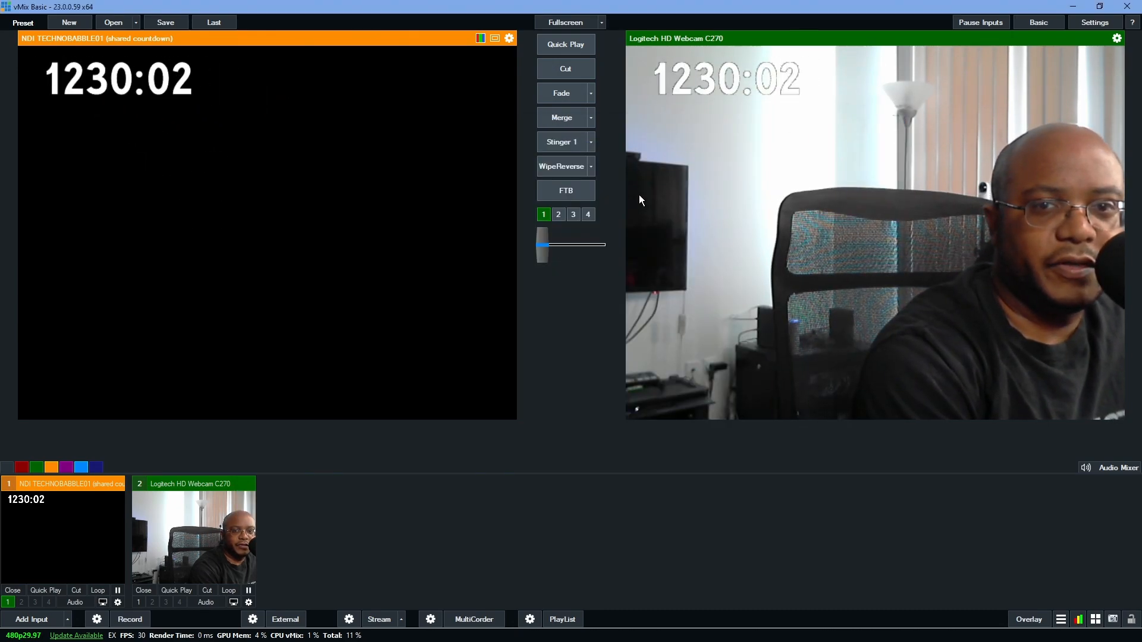